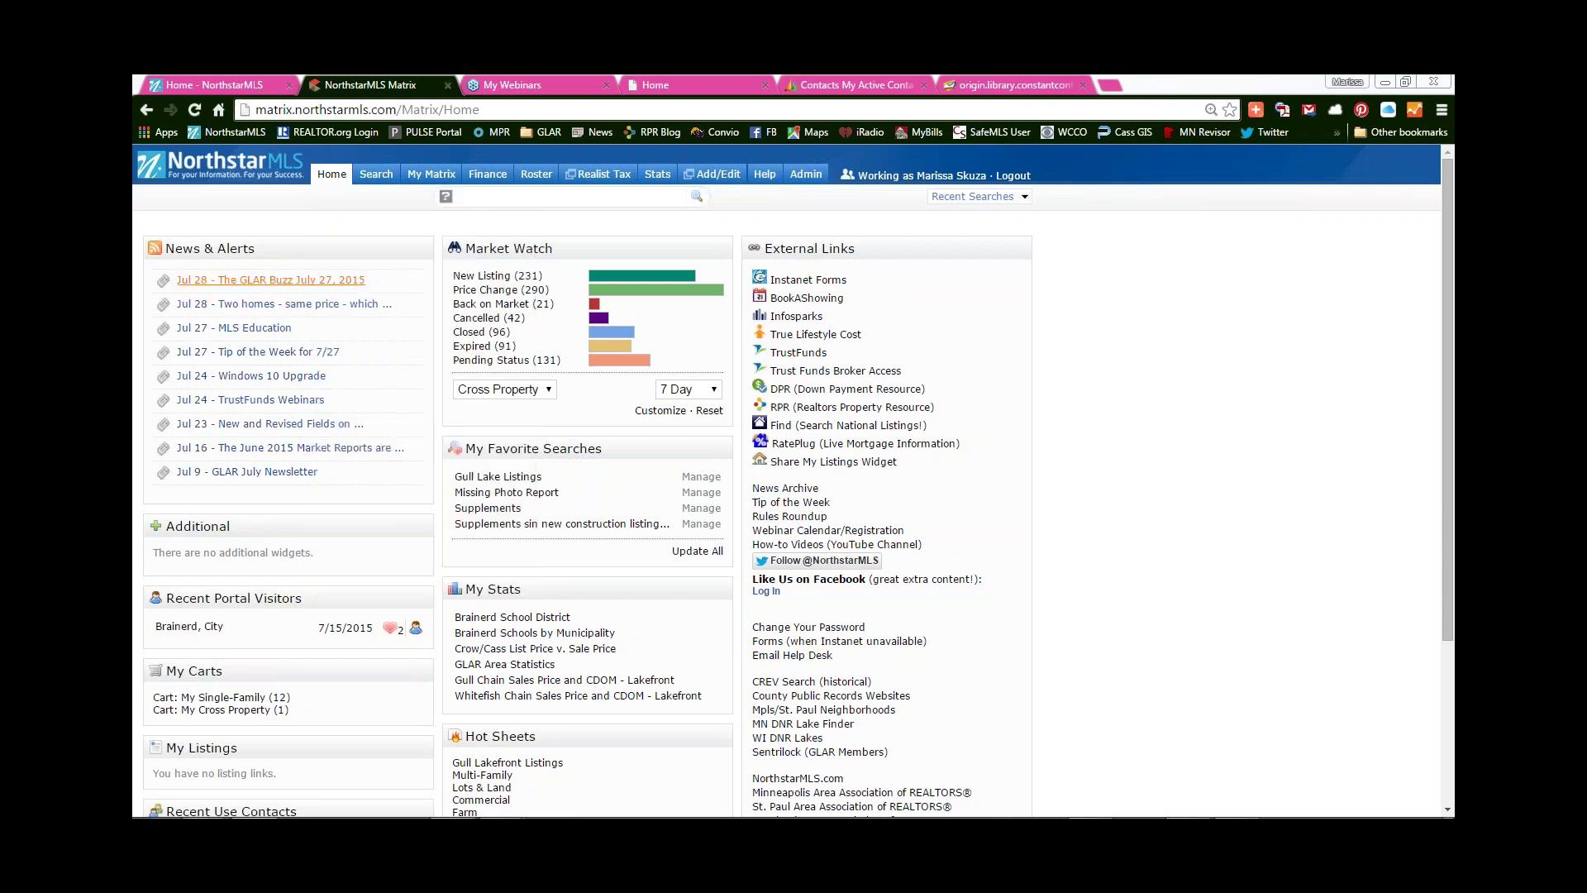
mouse_move(332, 178)
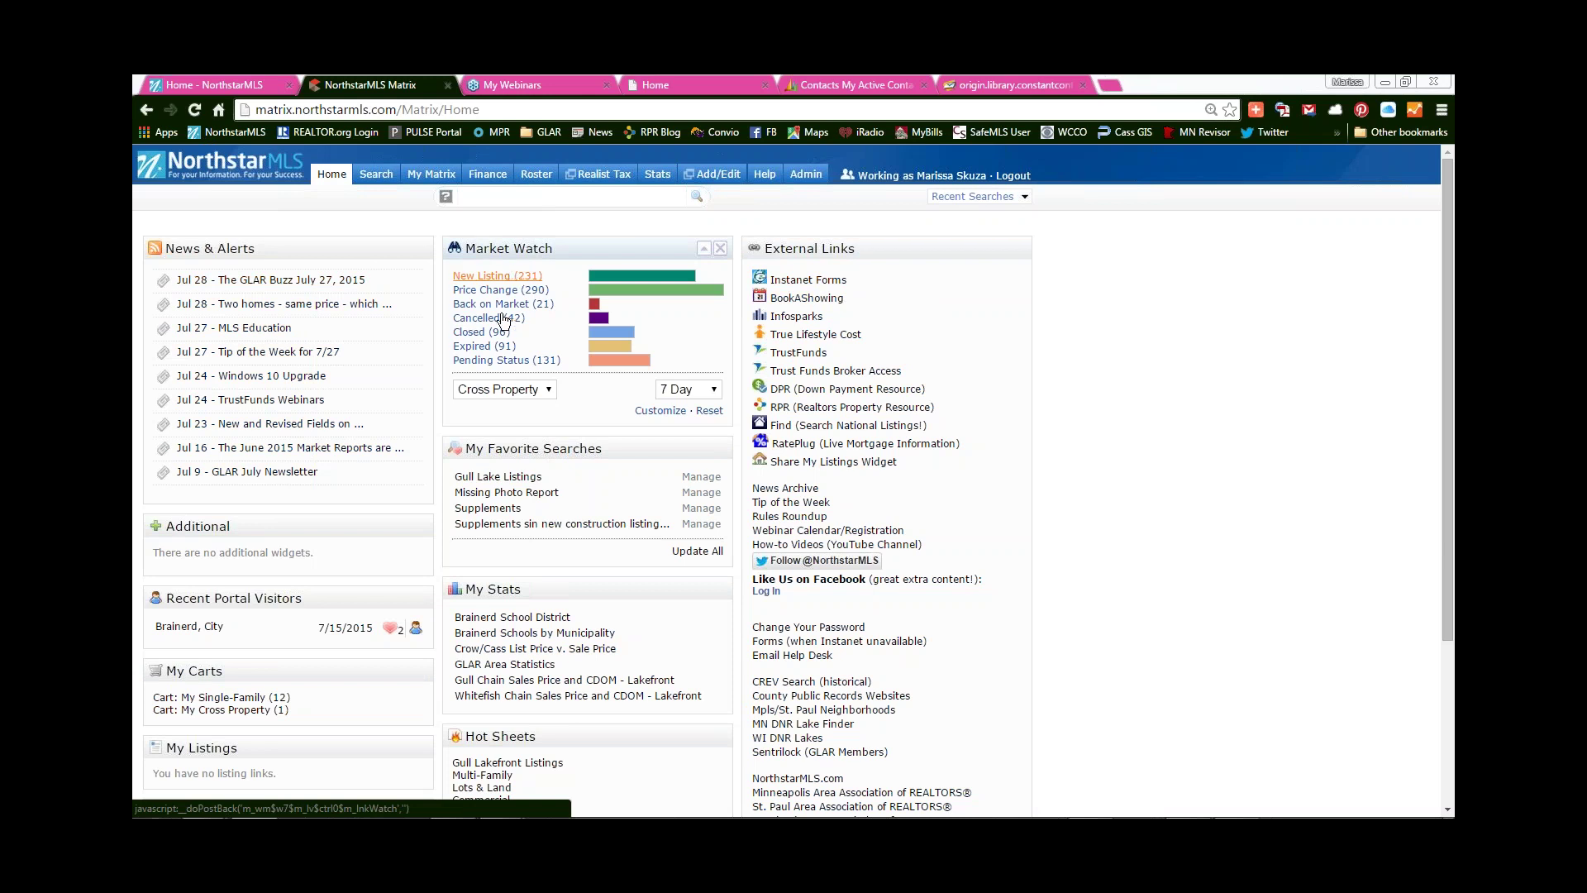
click(497, 275)
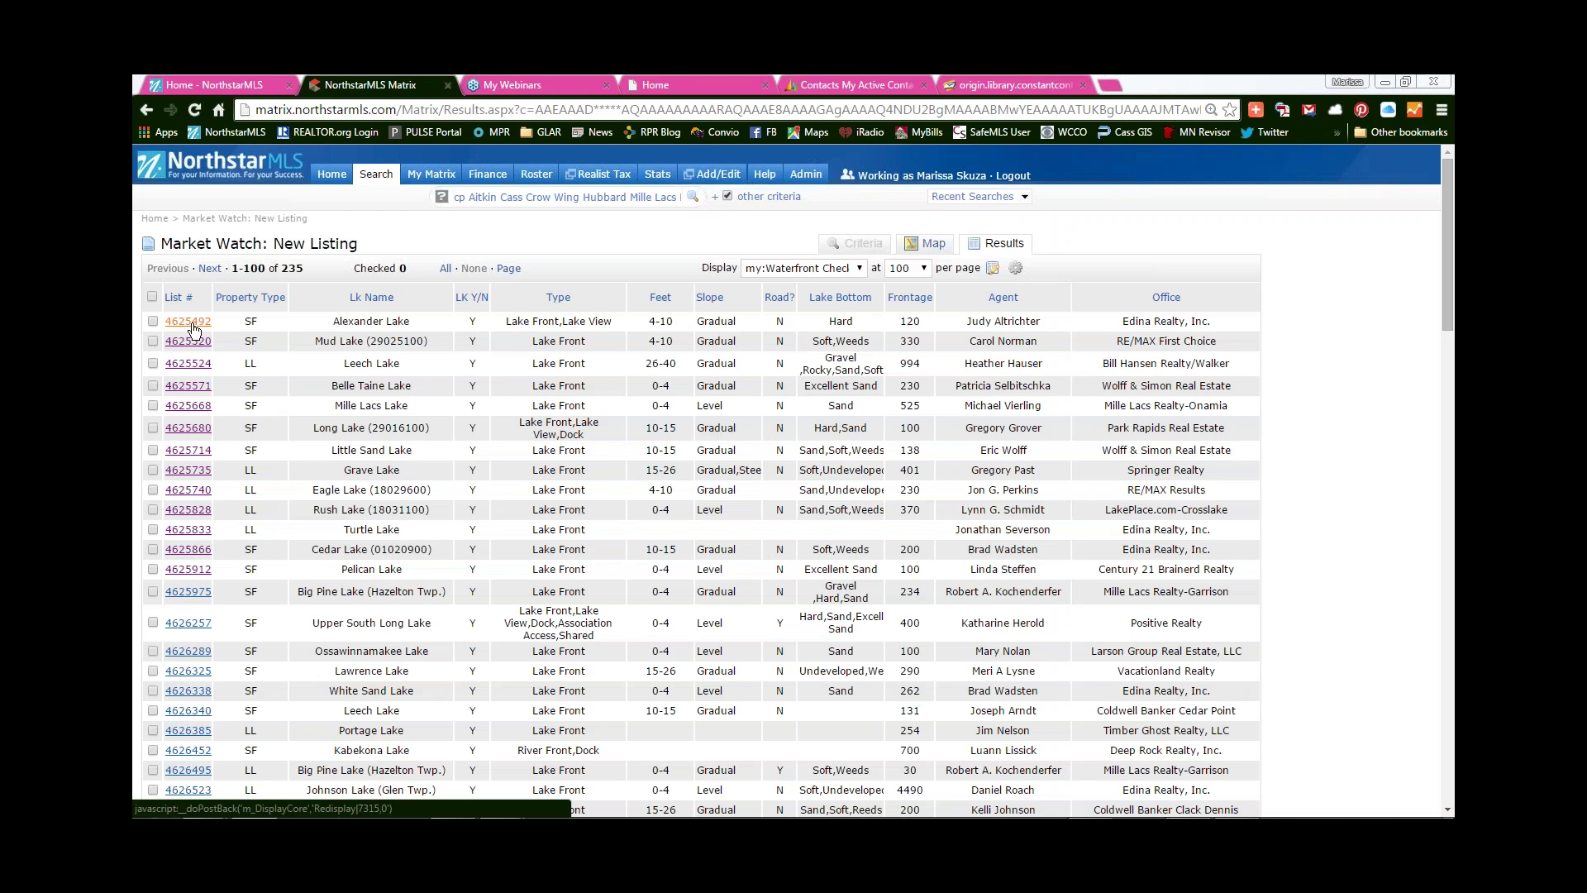
click(189, 324)
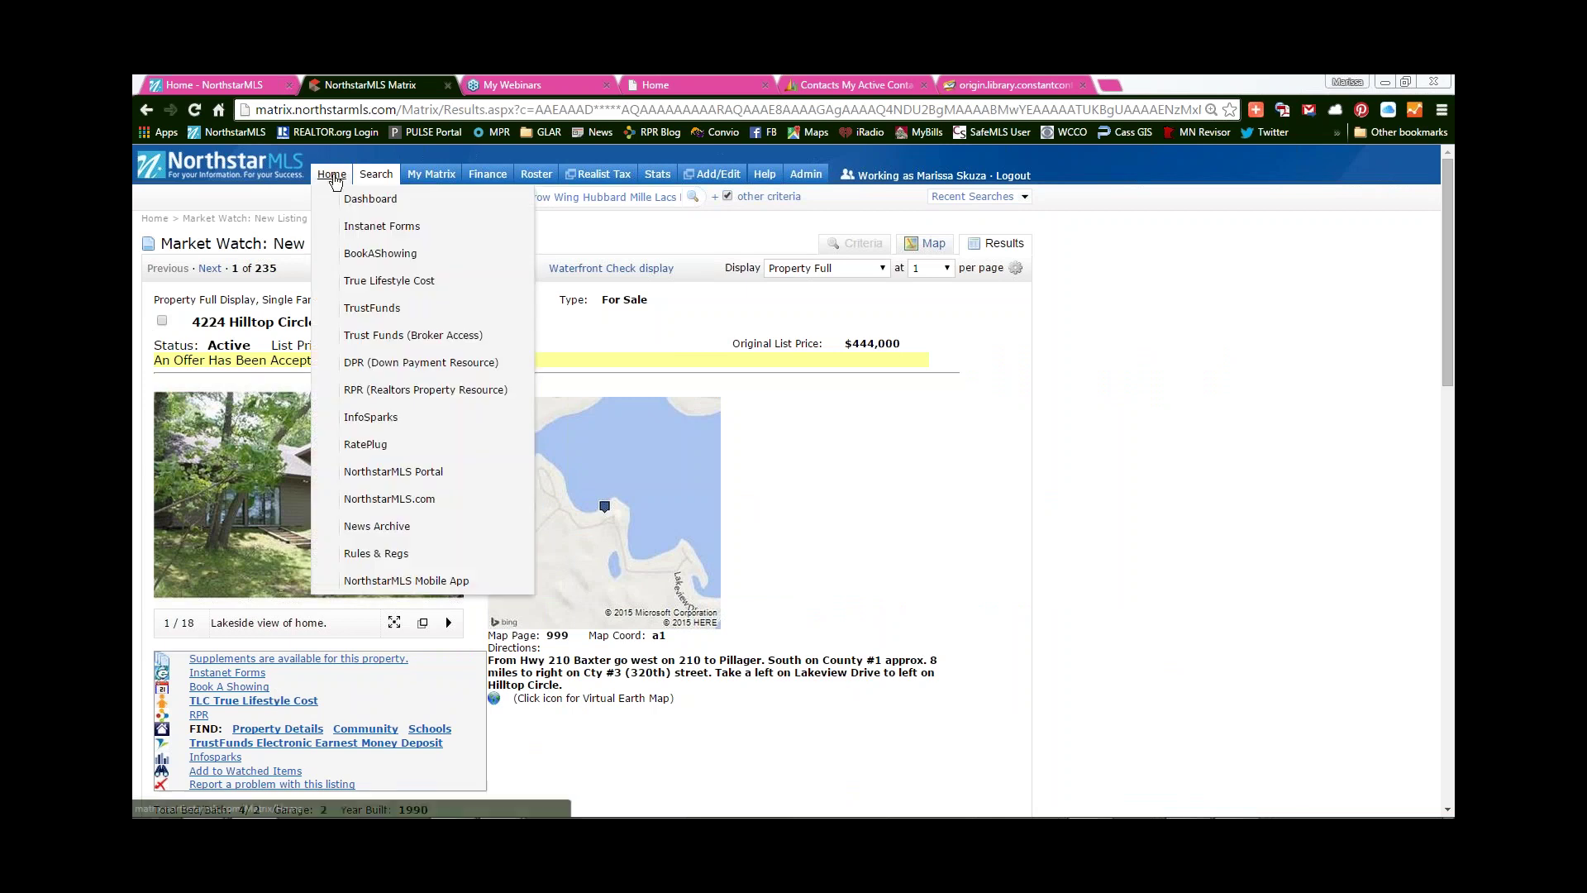
- Launch Instanet Forms from the listing and continue past System Messages to the TransactionDesk home page
click(380, 227)
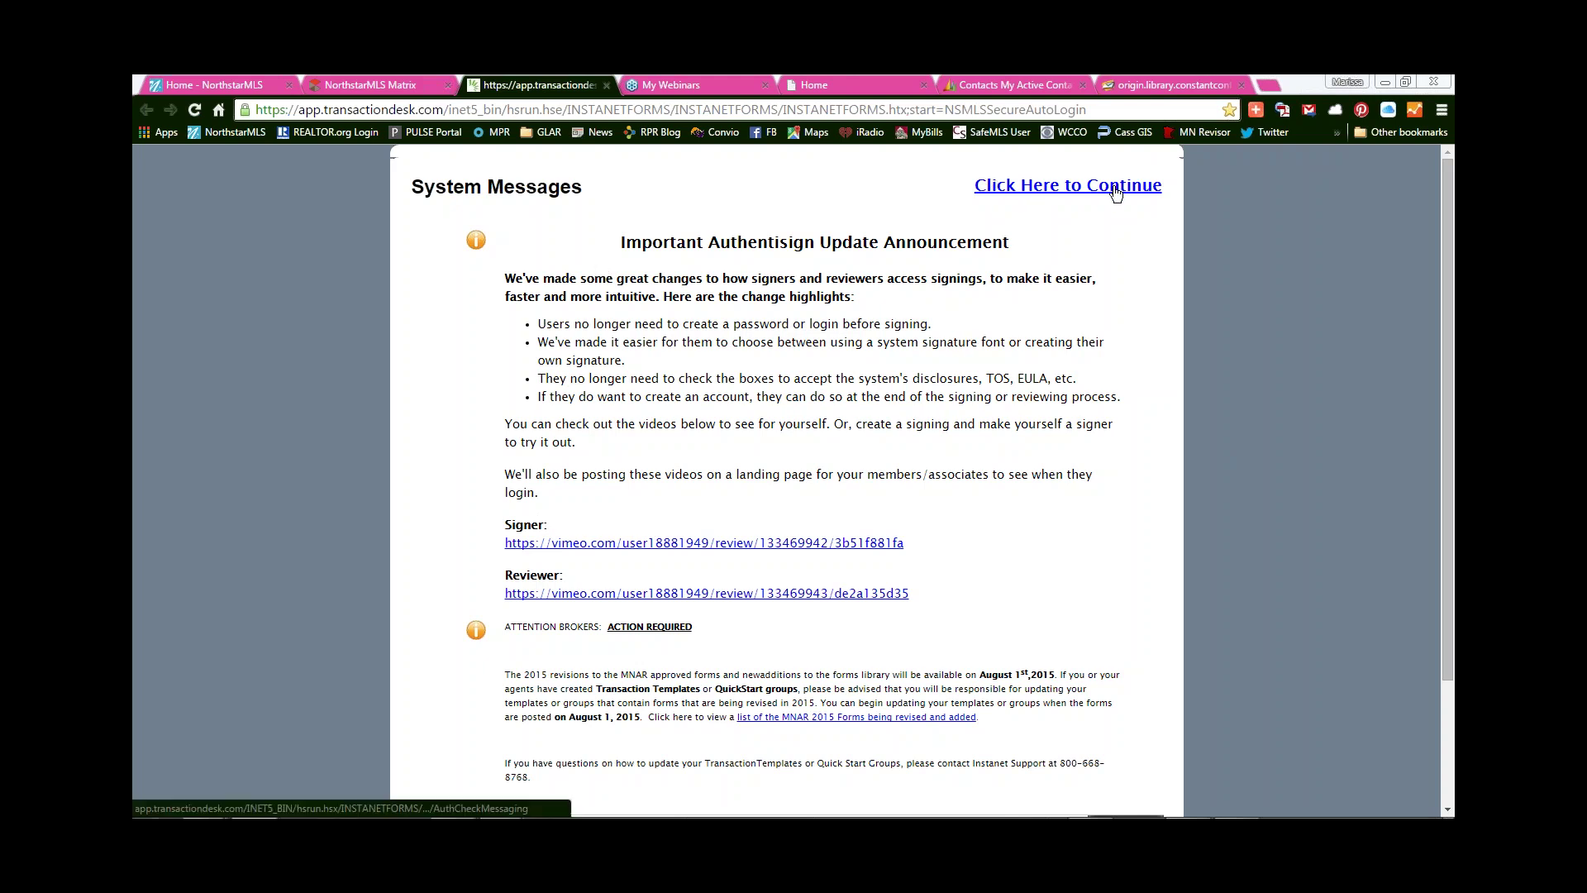
click(1125, 185)
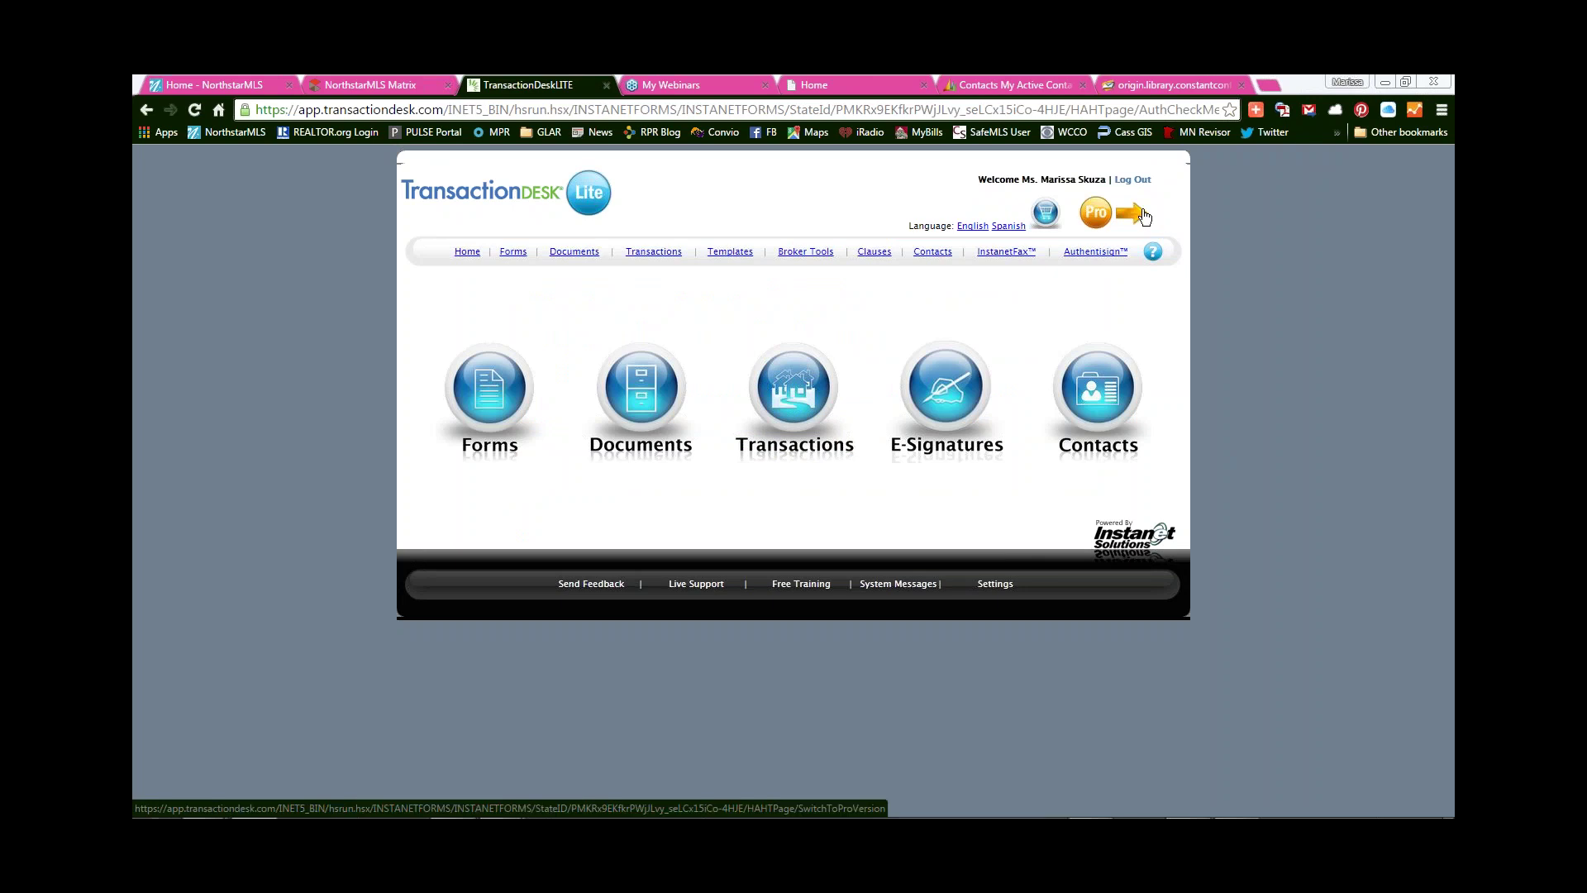
- From the Transactions list, start a new transaction file to get the Create Transaction form
click(795, 392)
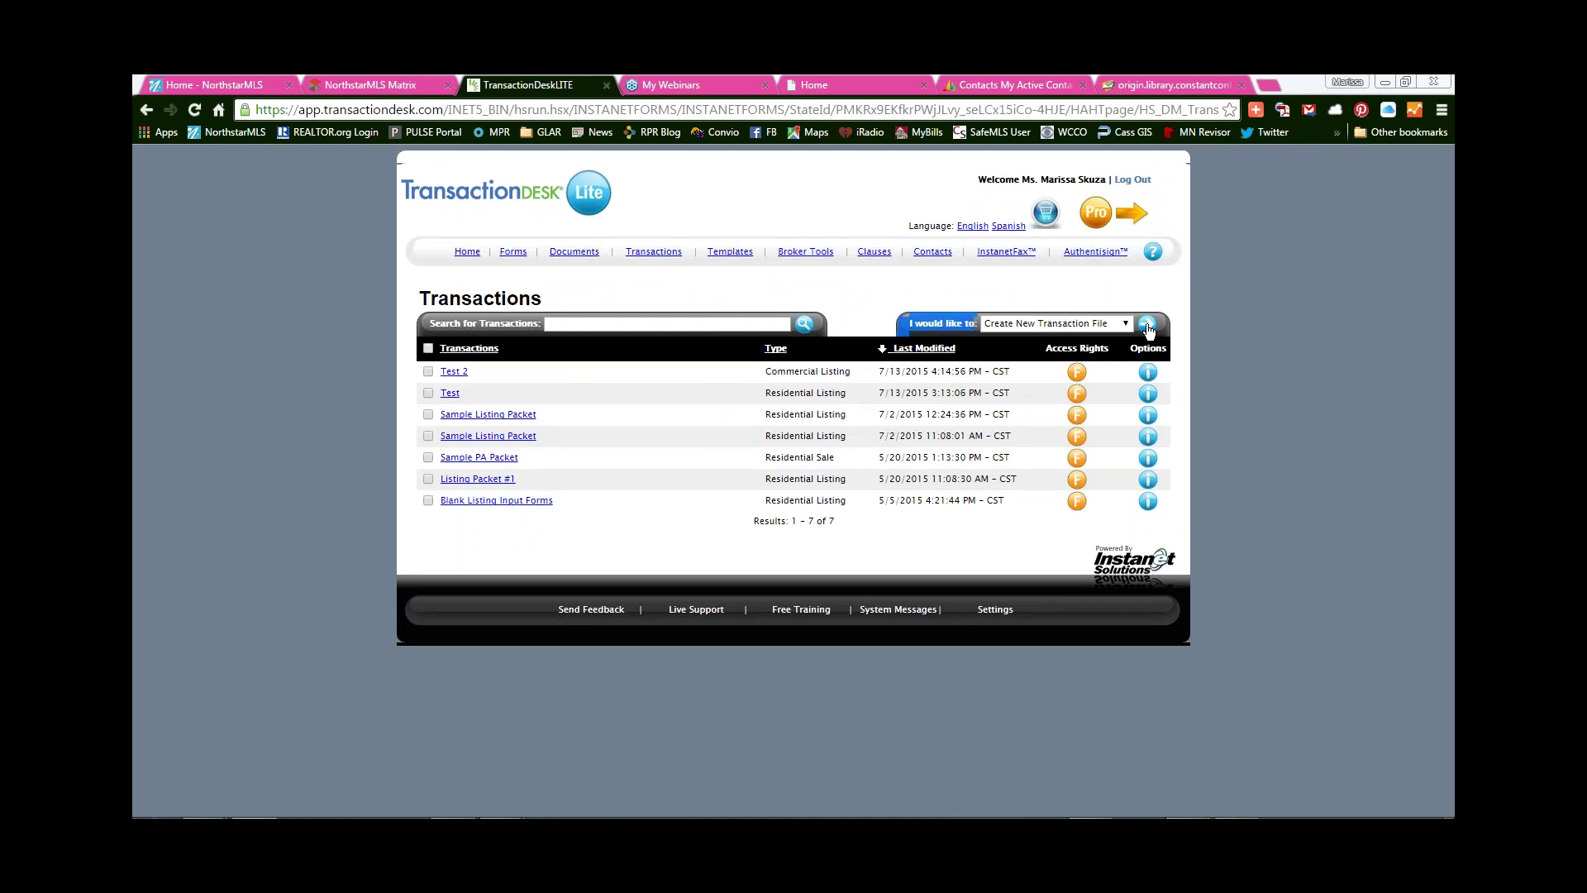
click(1146, 327)
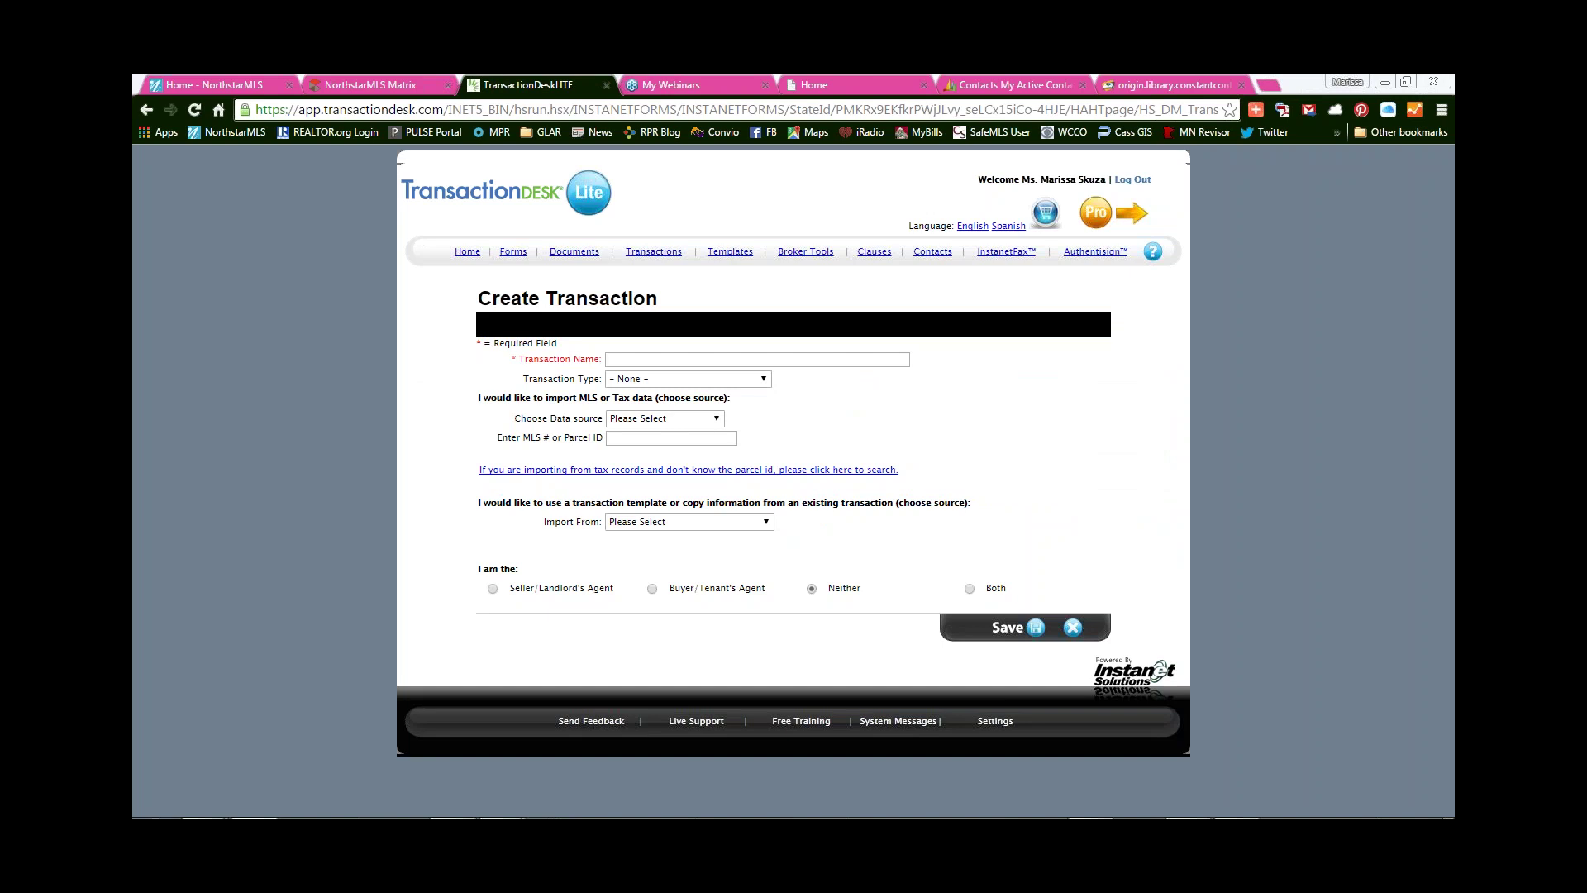
- Name the transaction with the seller's name followed by '- Listing for 123 Main'
click(636, 361)
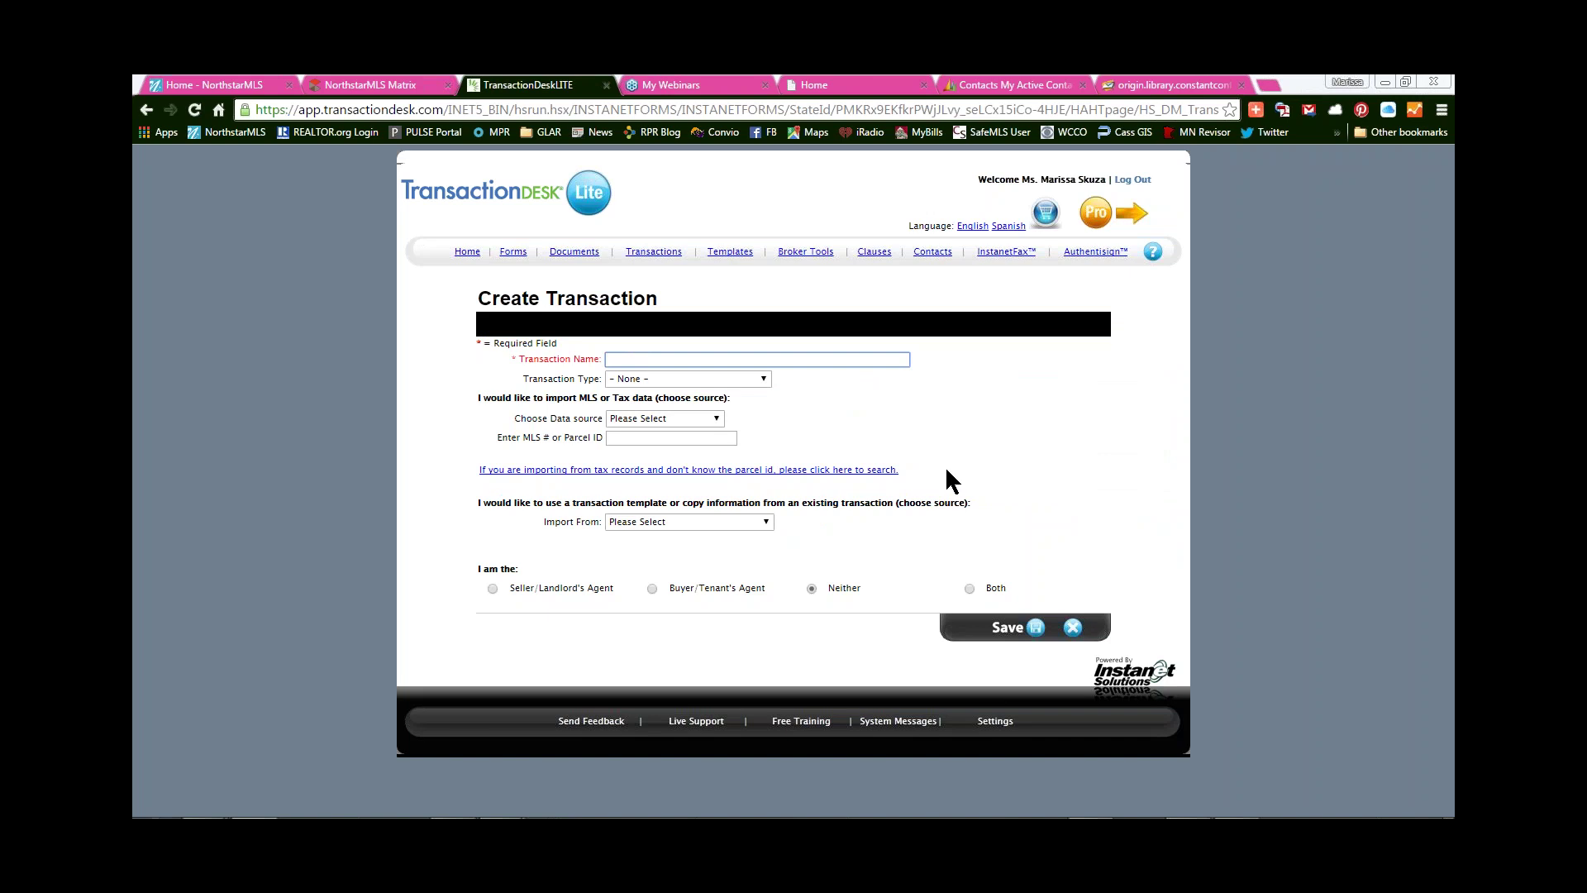
text(Doe, Joe - Listing for 123 Main)
- Set the Transaction Type to Residential Listing
click(673, 377)
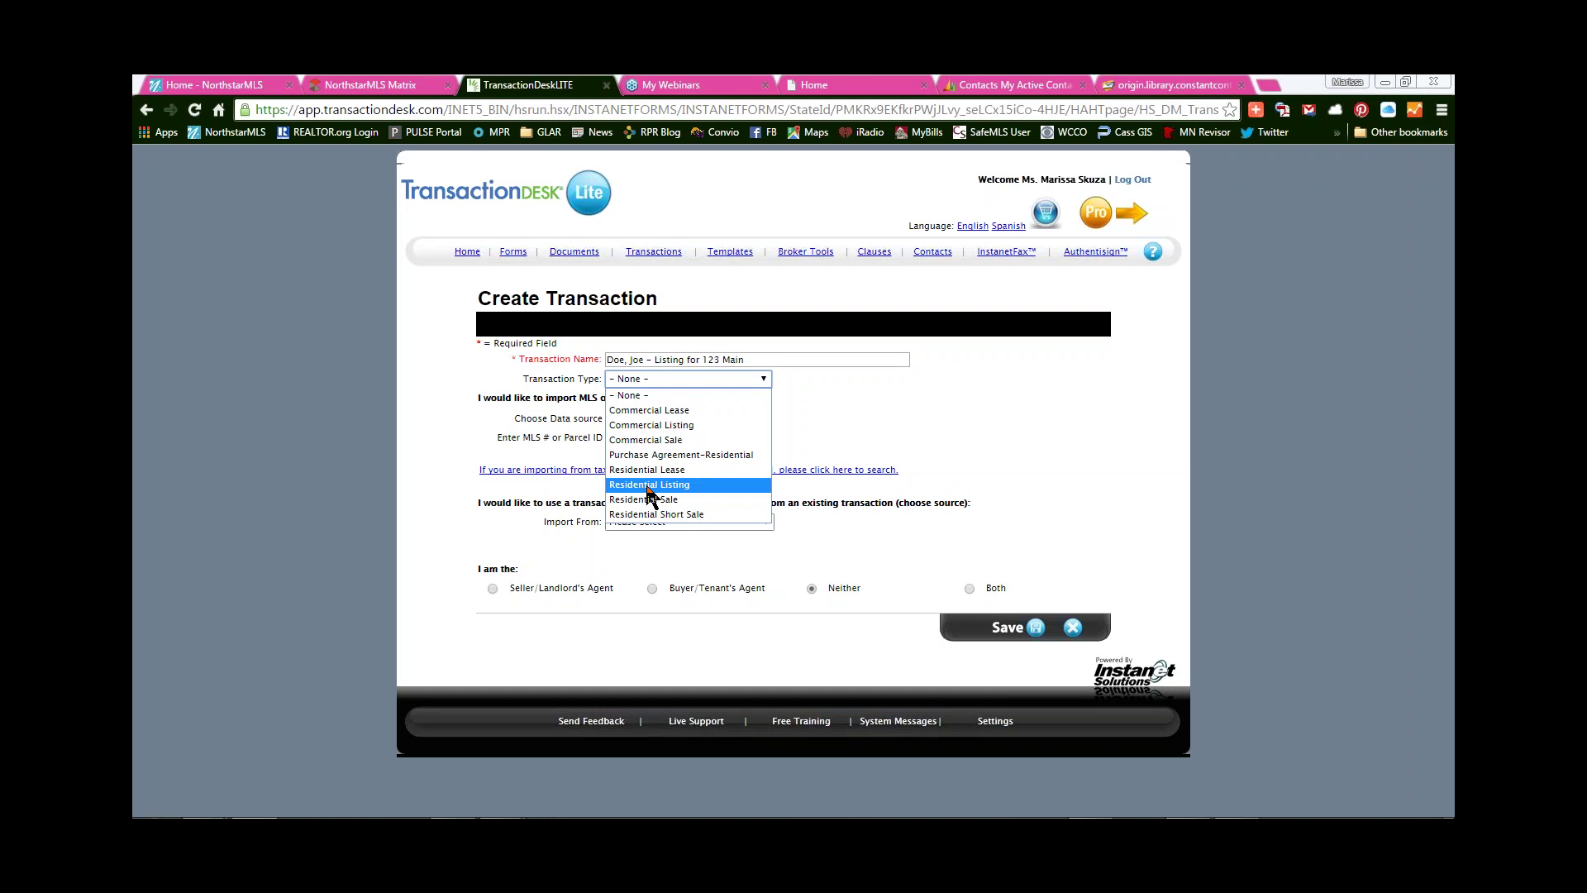
click(667, 486)
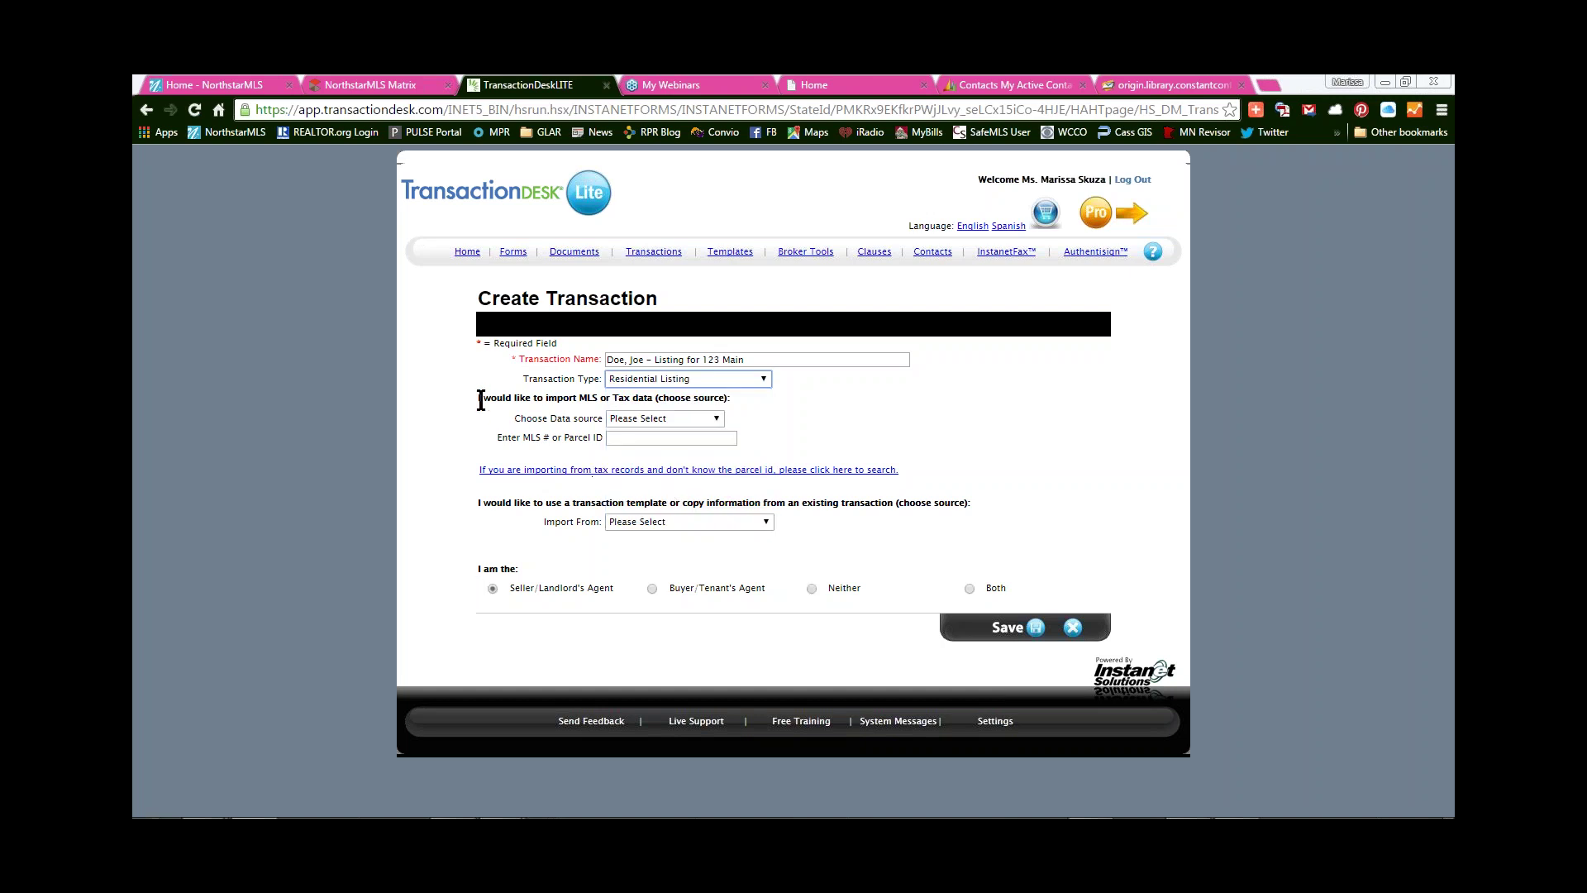
drag(481, 400, 927, 400)
click(924, 413)
click(704, 419)
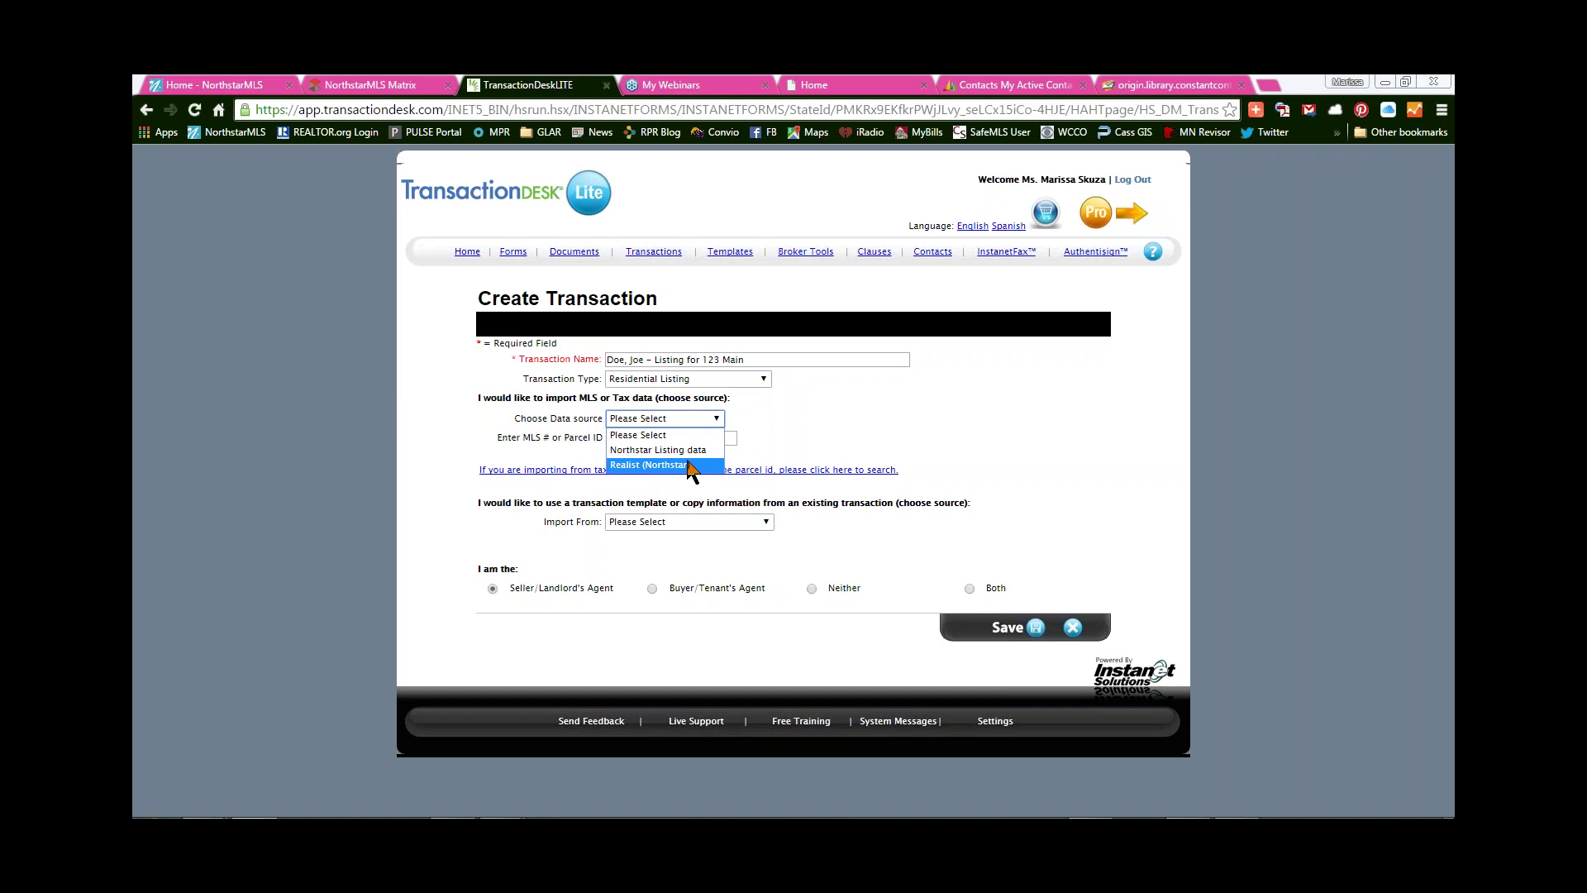
- Set the data source to Realist (Northstar)
click(610, 432)
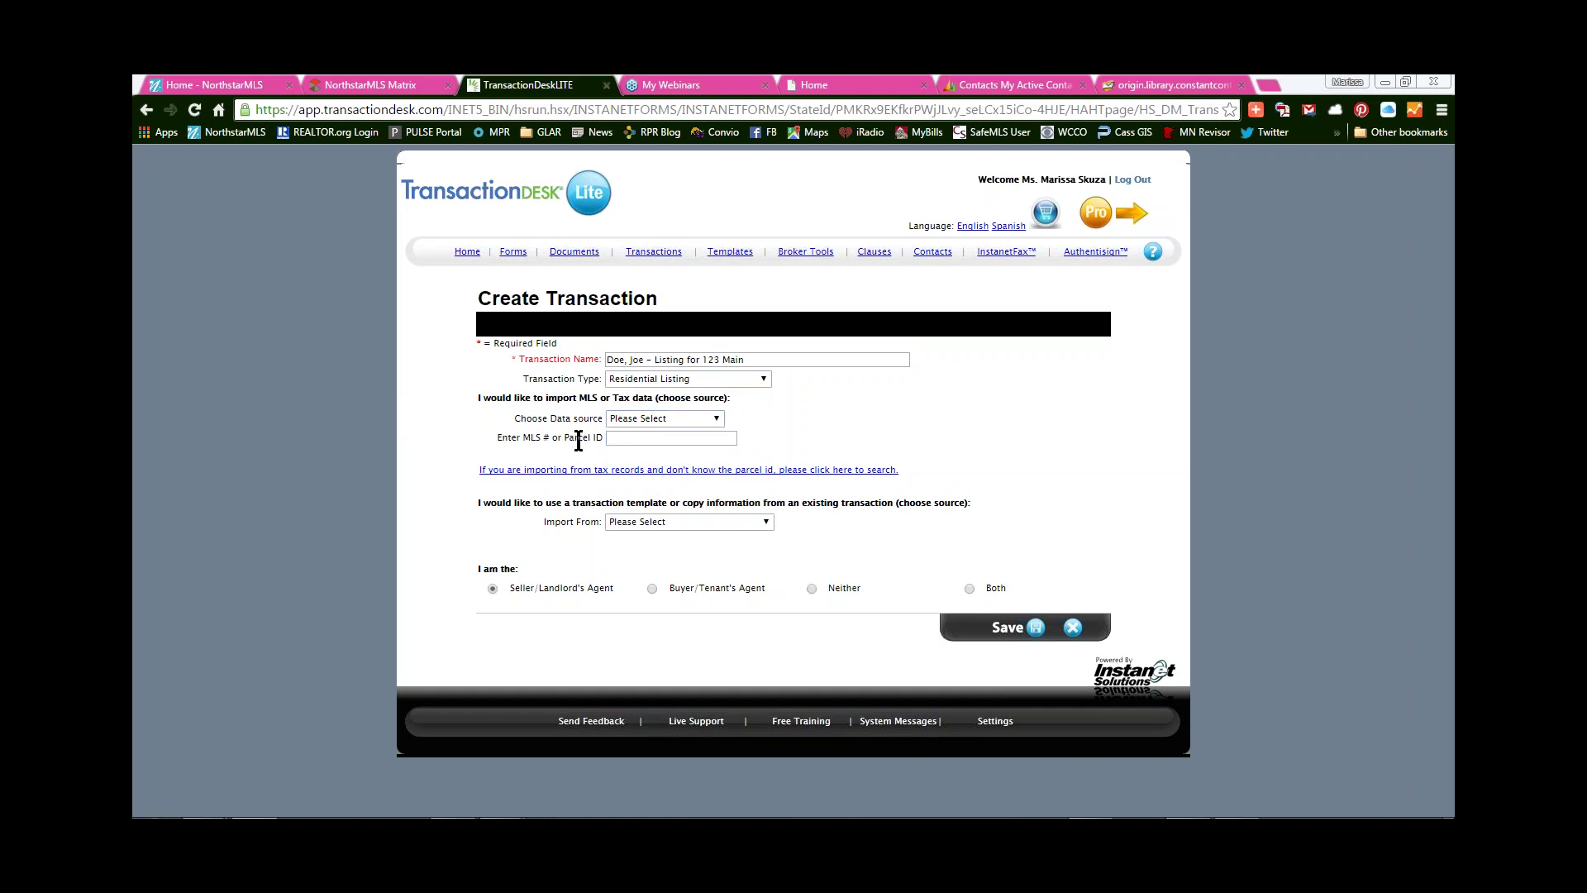
click(659, 422)
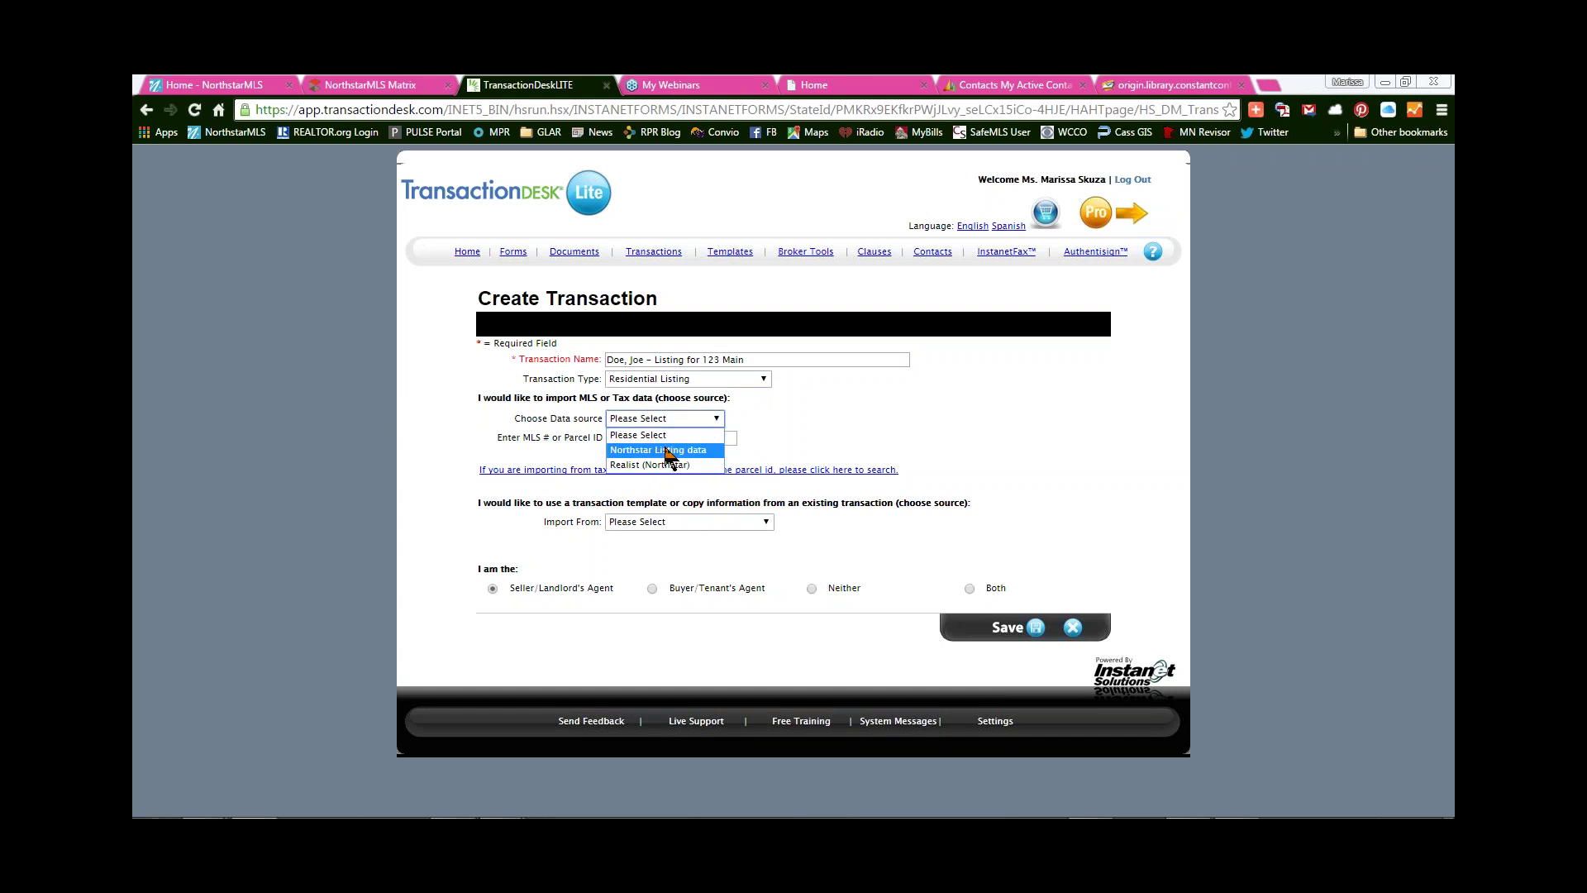
click(662, 450)
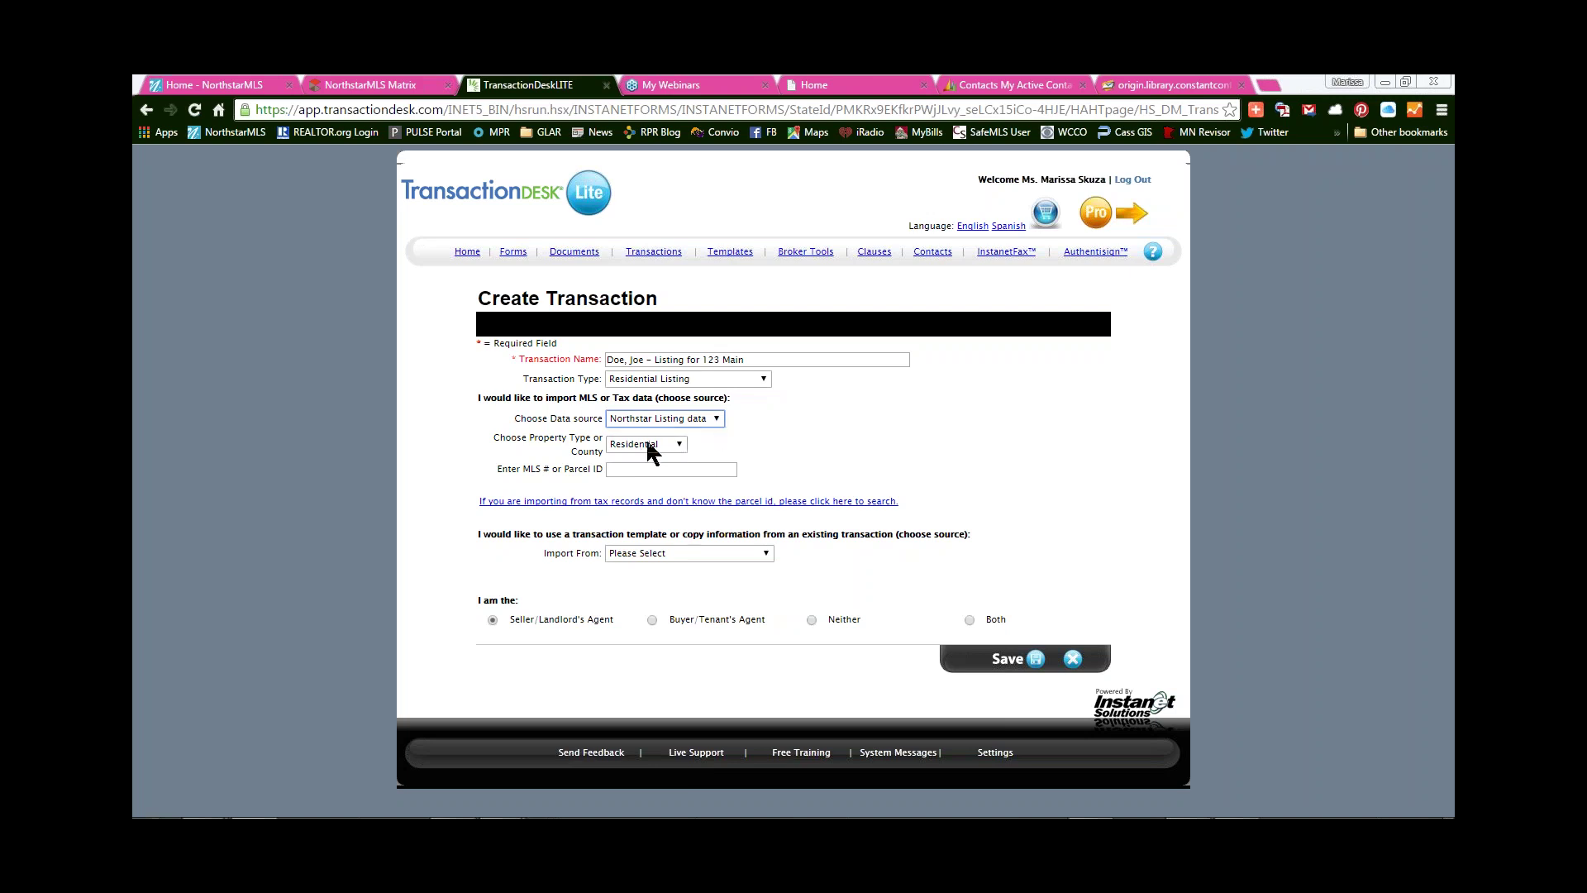
click(716, 419)
click(710, 464)
- Keep County as Aitkin and the Seller/Landlord's Agent role, then save the transaction
click(695, 446)
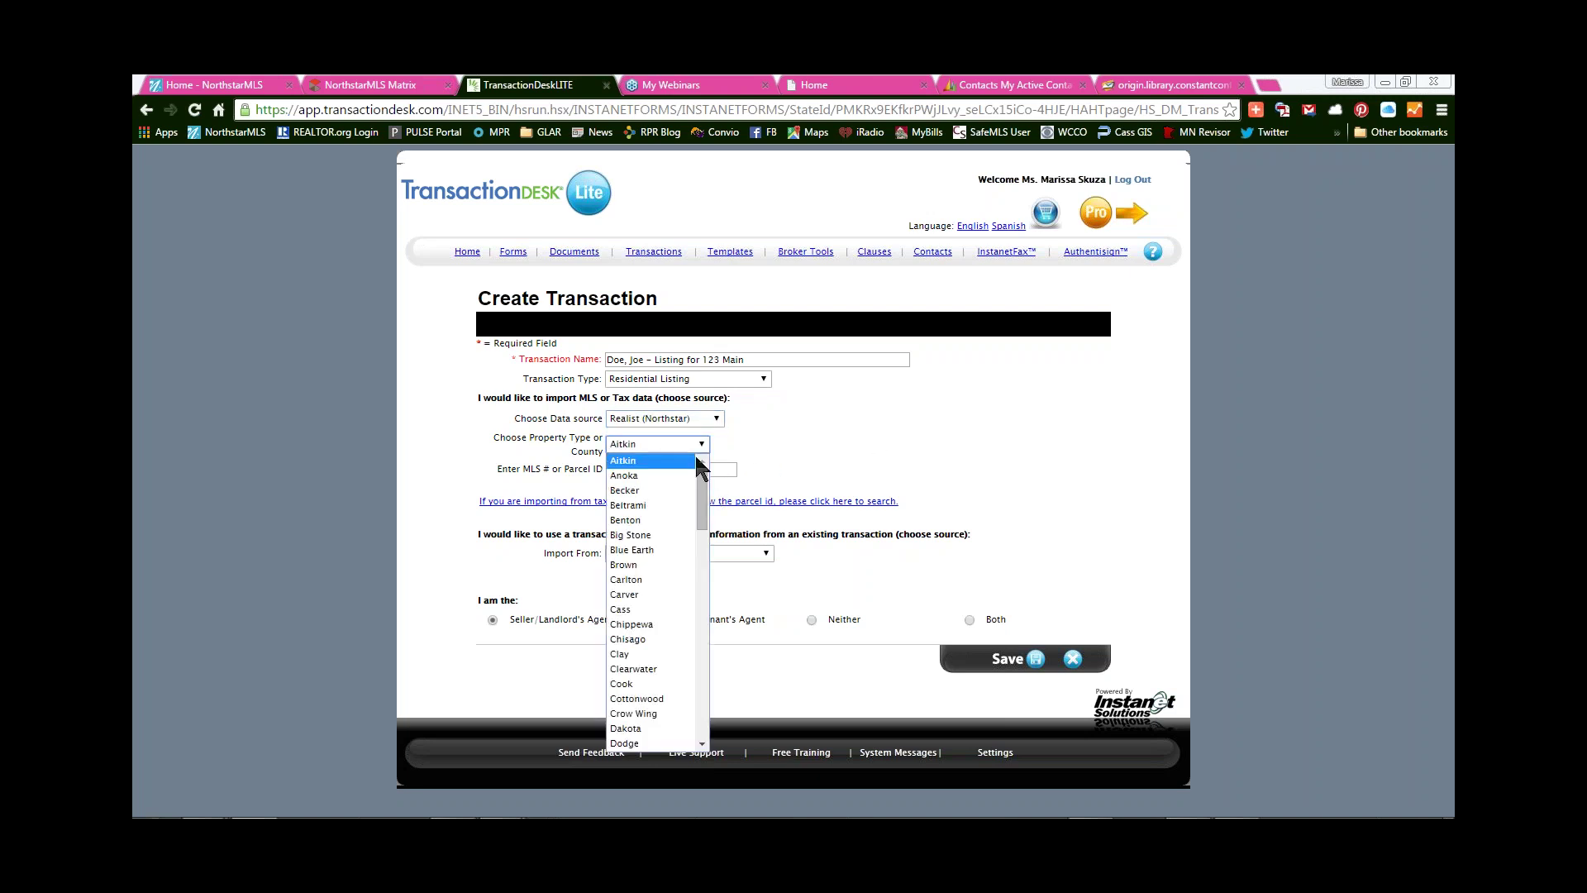
click(810, 429)
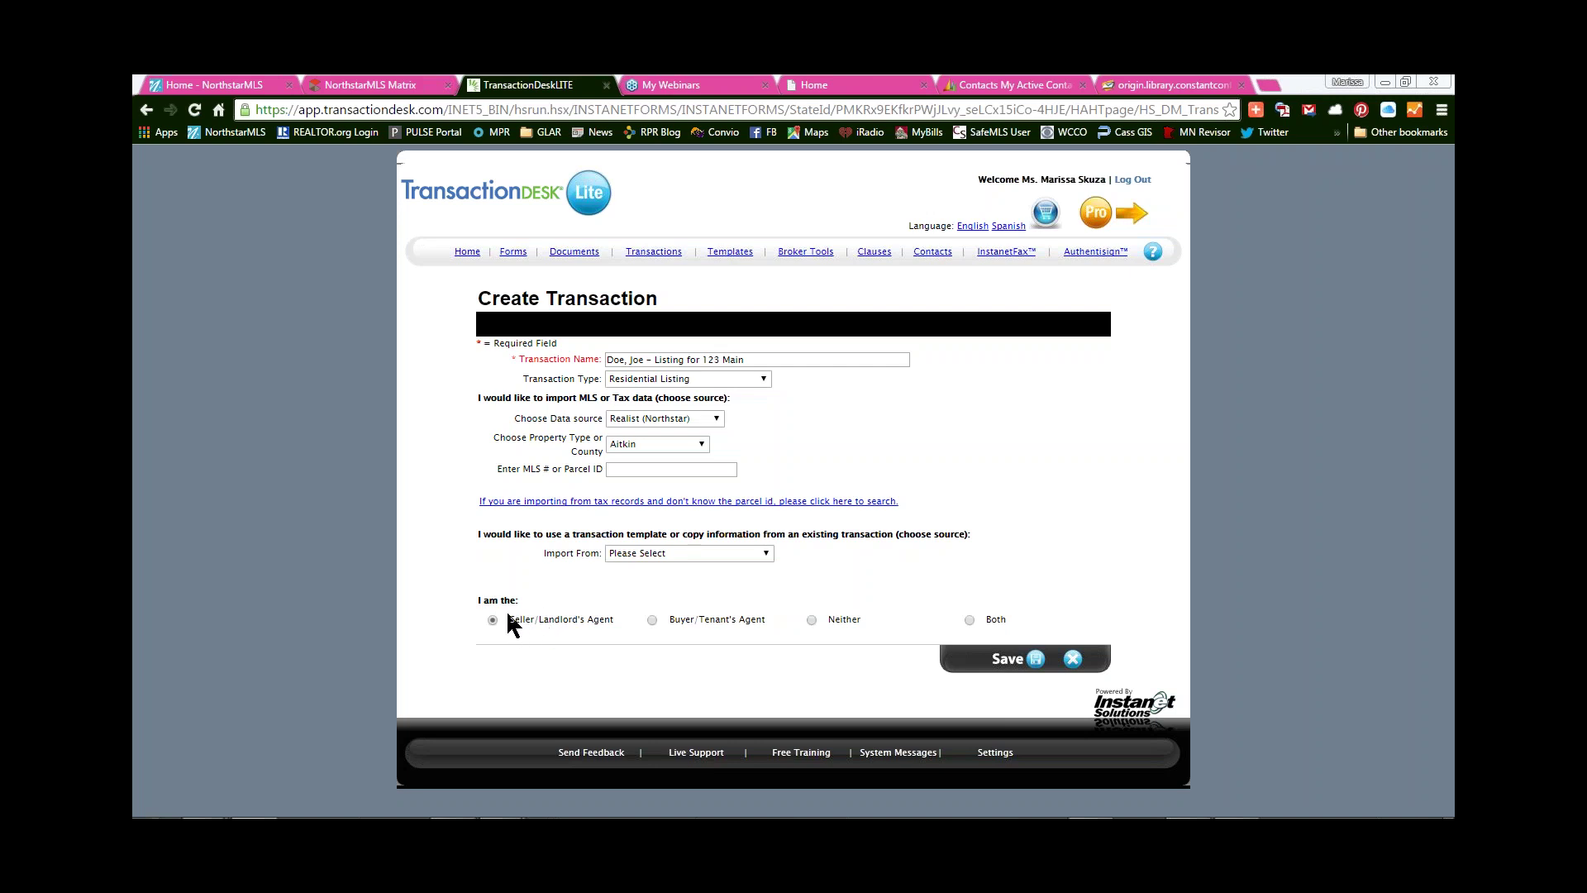
drag(519, 614, 613, 620)
click(627, 653)
drag(860, 615, 808, 617)
click(837, 631)
click(1025, 660)
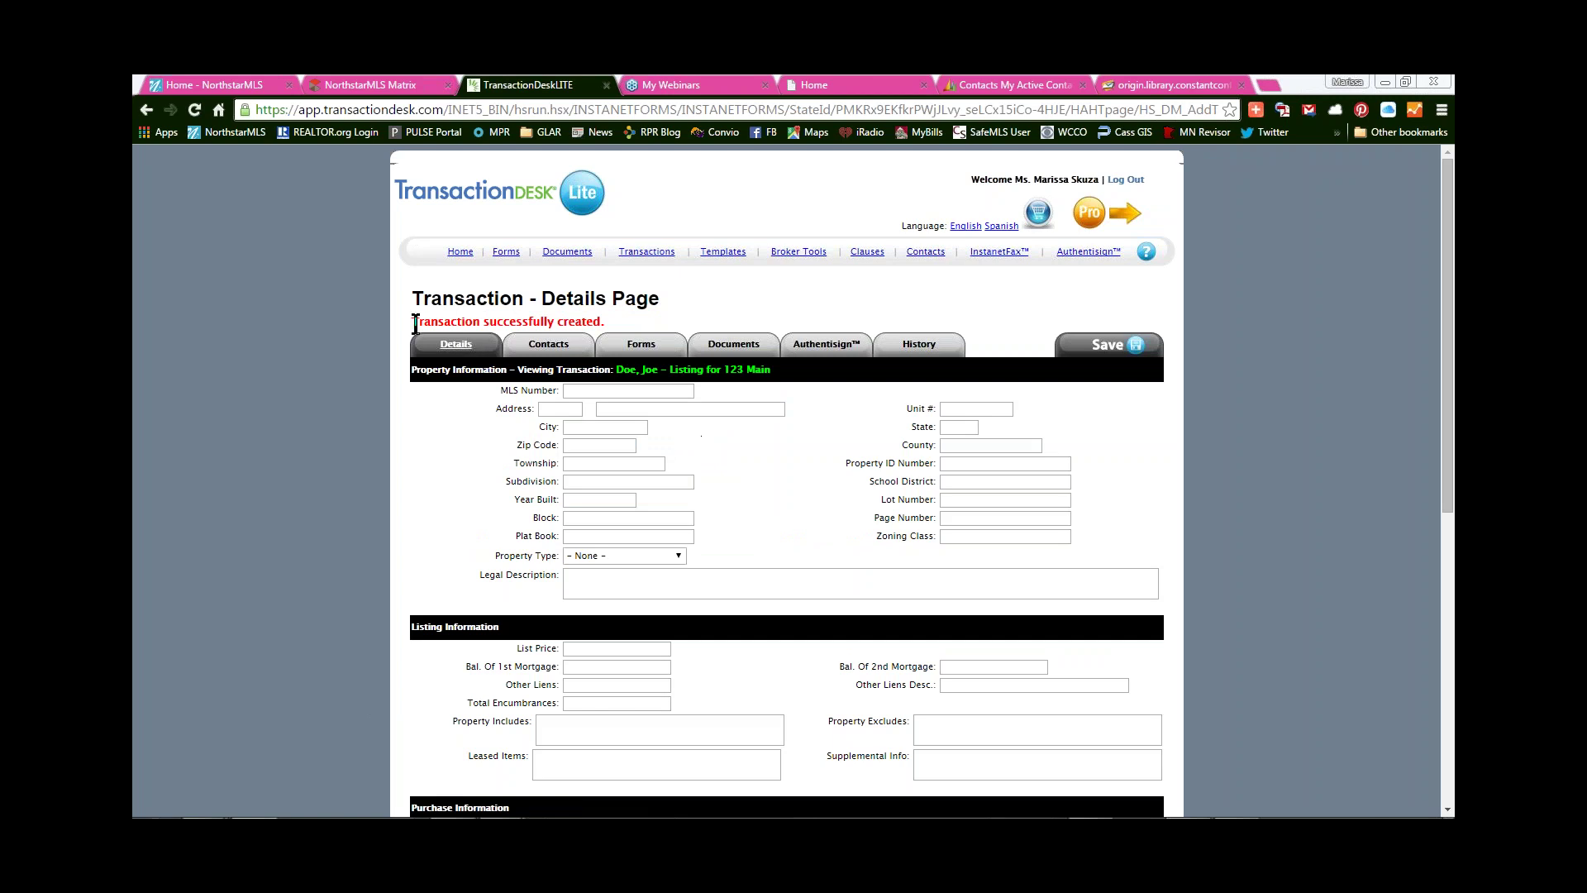
drag(418, 323, 630, 317)
click(630, 319)
scroll(456, 367, down, 1)
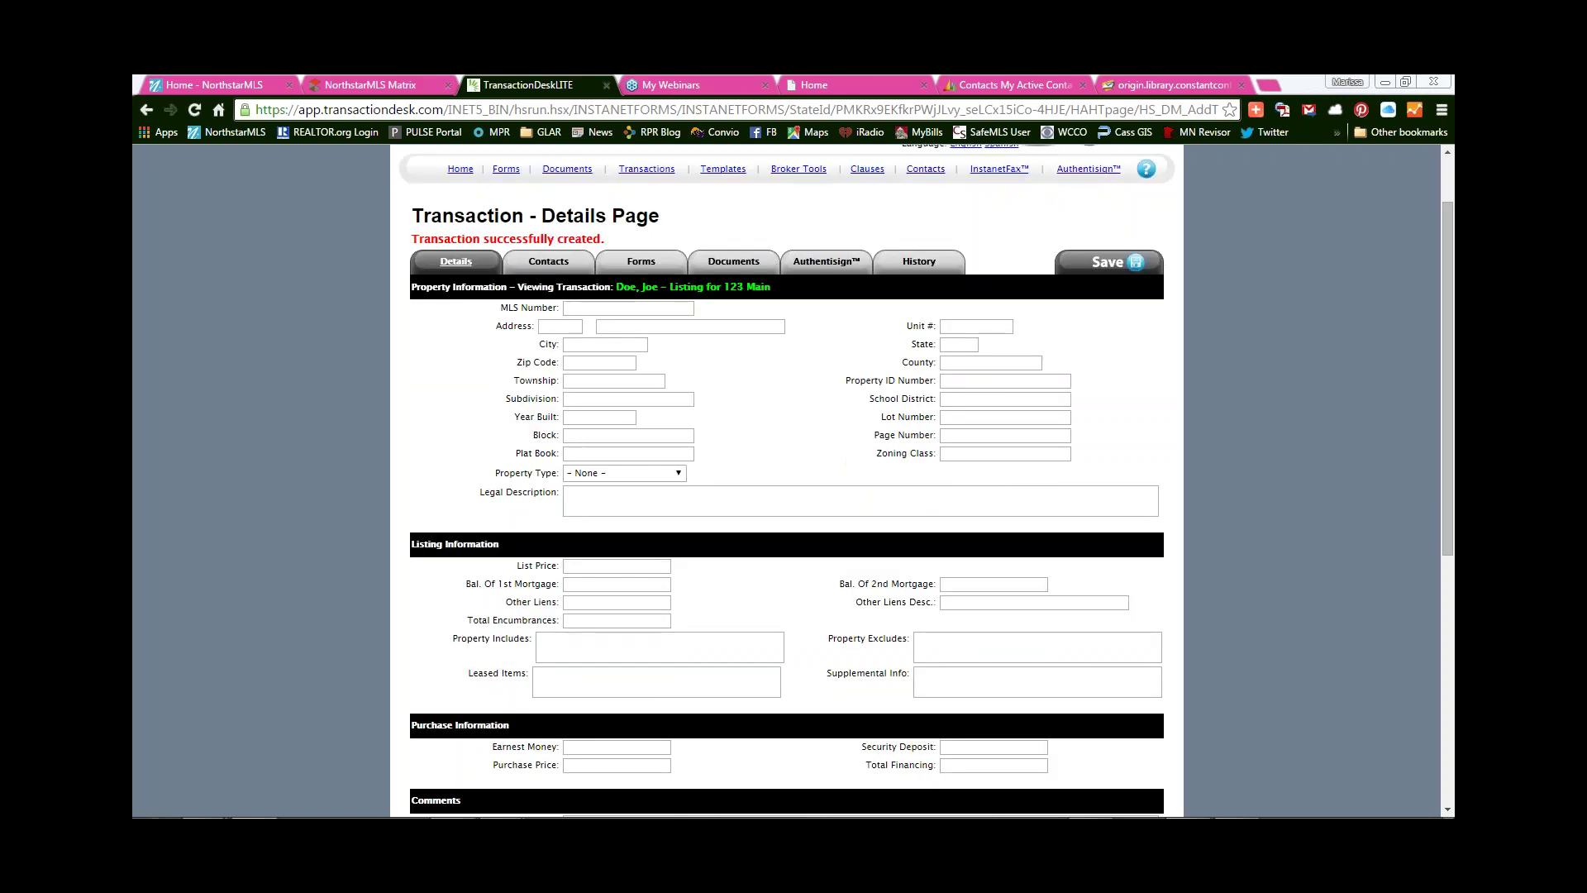
scroll(454, 380, down, 5)
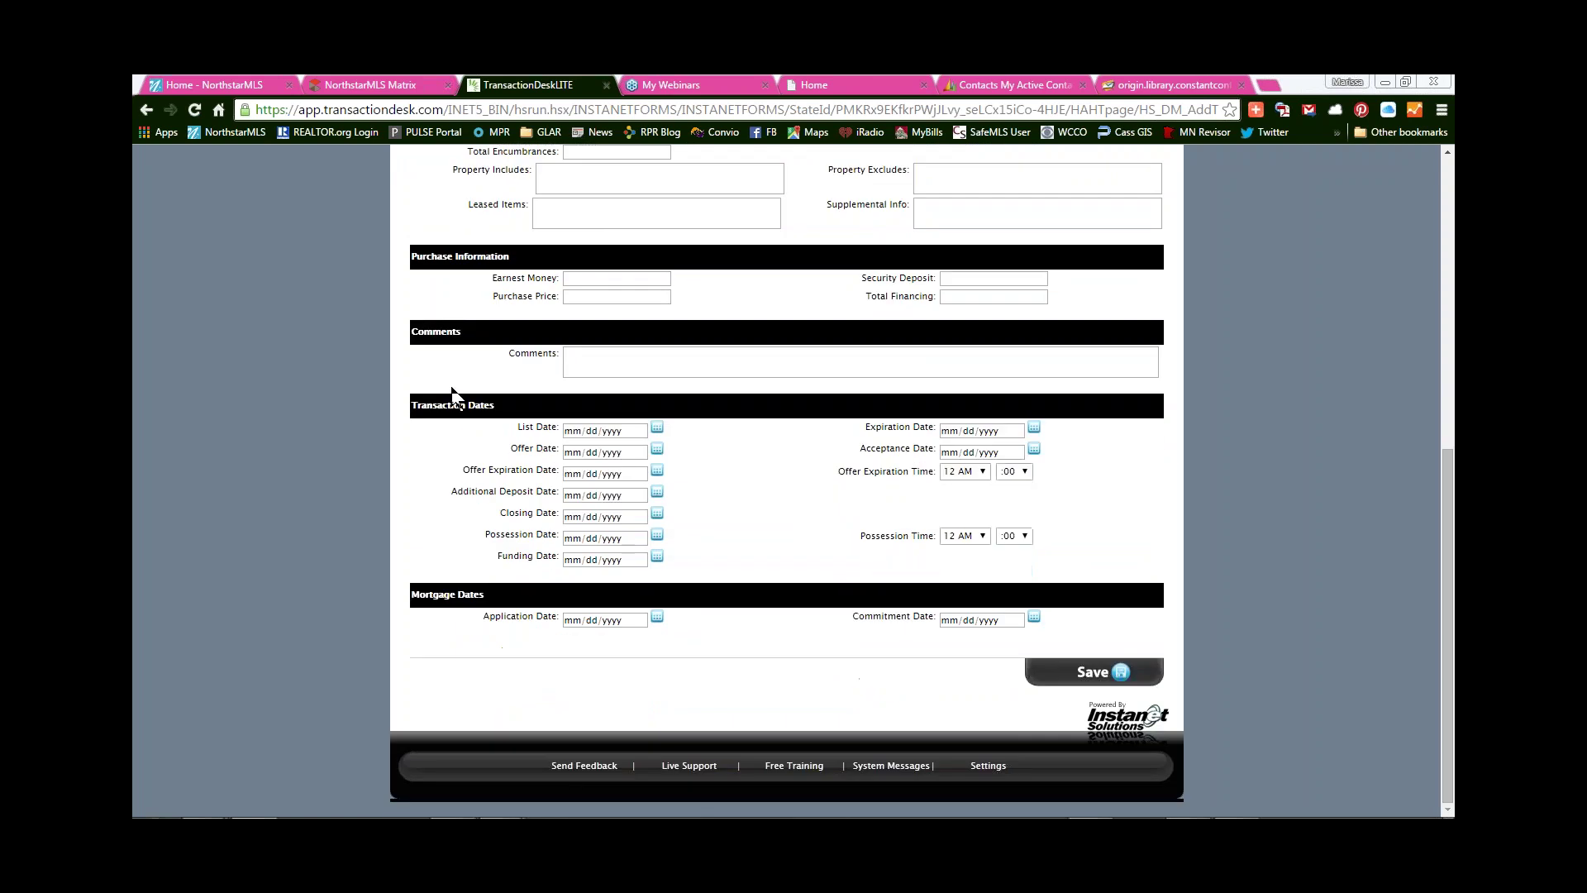
scroll(452, 388, up, 7)
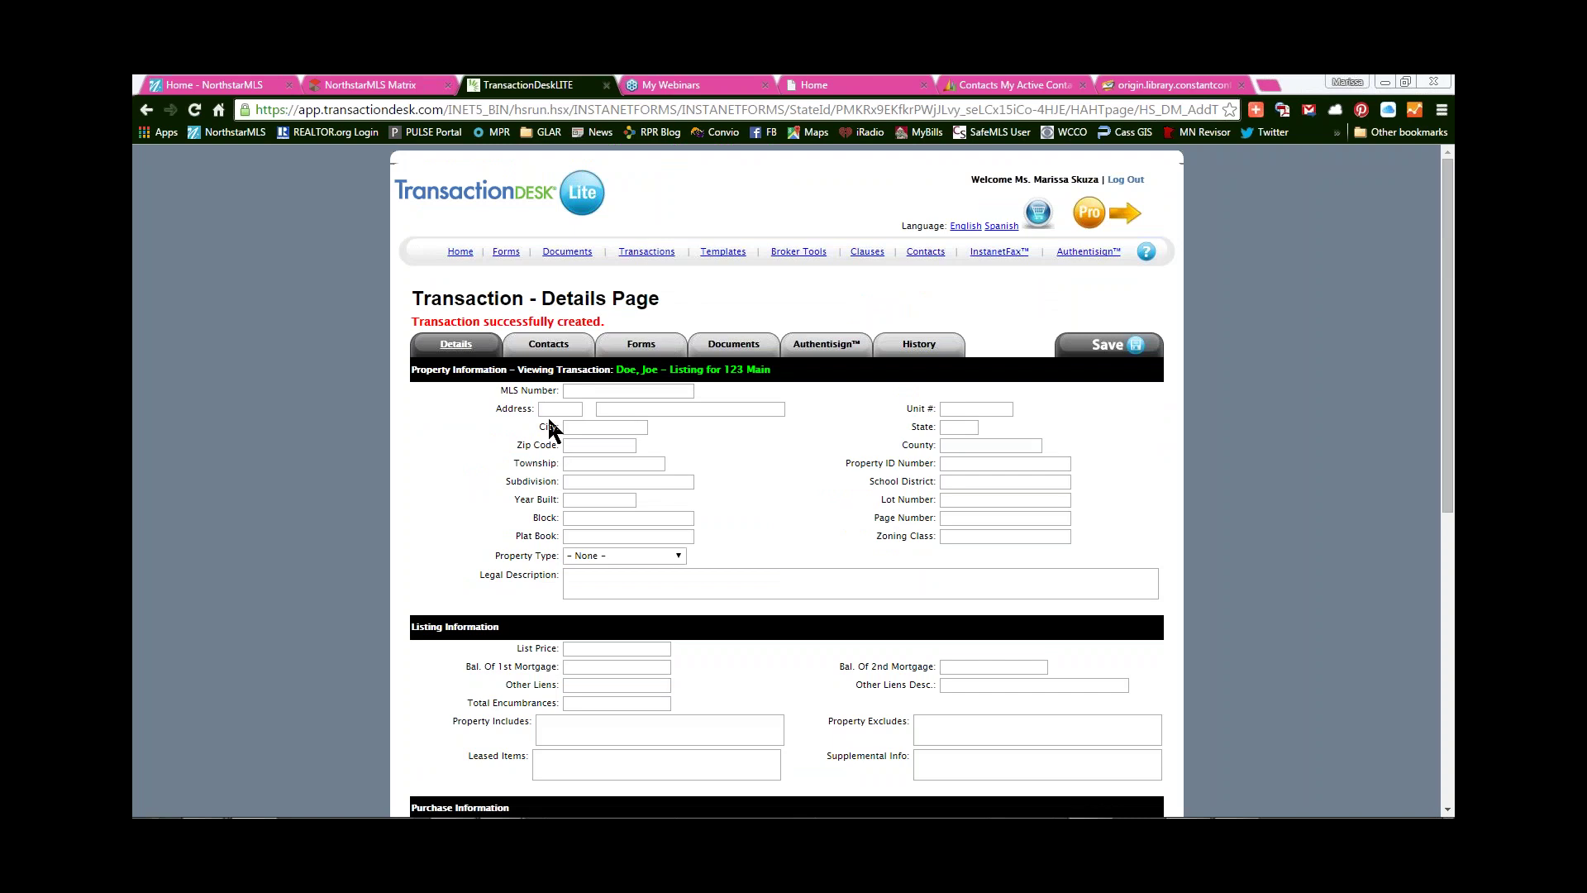
- Enter the property address 123 Main St, Brainerd, MN 56401, Crow Wing county
click(543, 411)
text(123)
key(Tab)
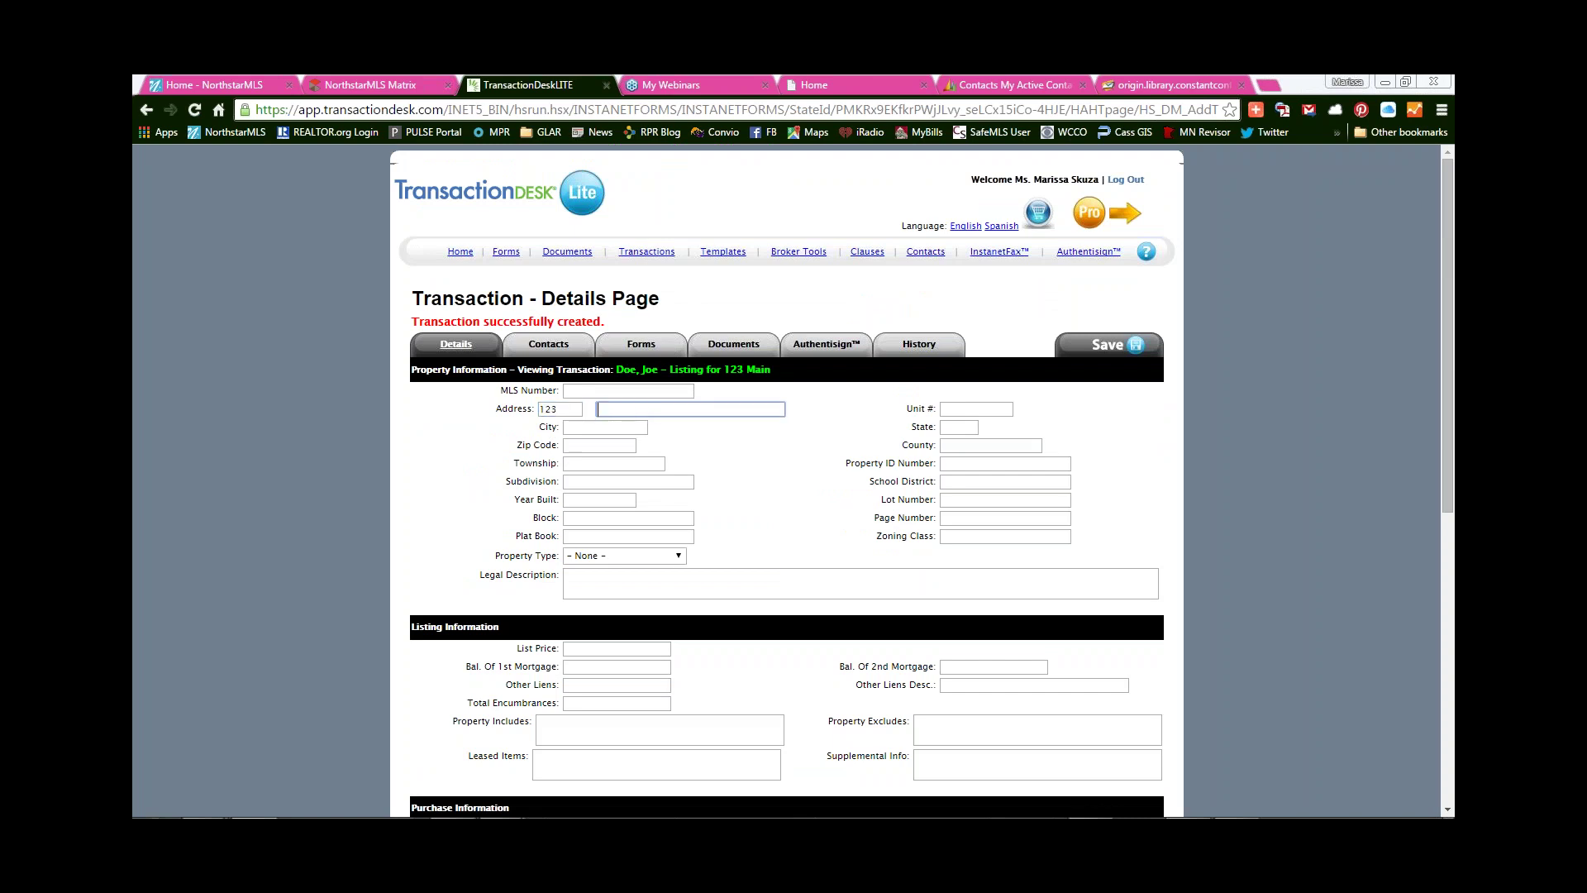
text(Main St)
key(Tab)
key(Tab)
text(Brainerd)
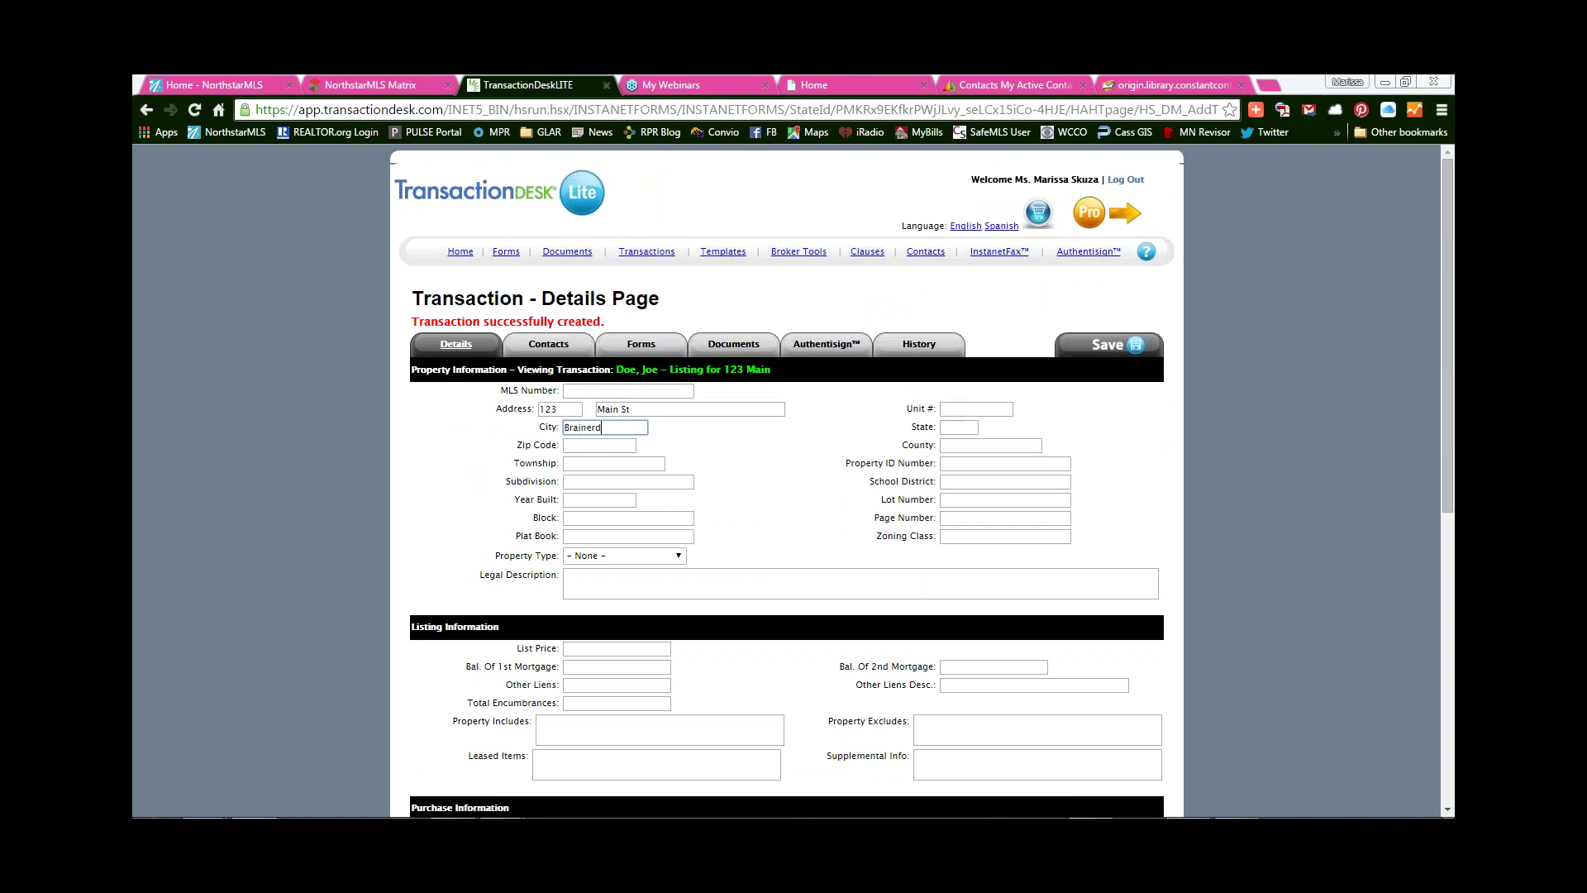
key(Tab)
text(MN)
key(Tab)
text(56401)
key(Tab)
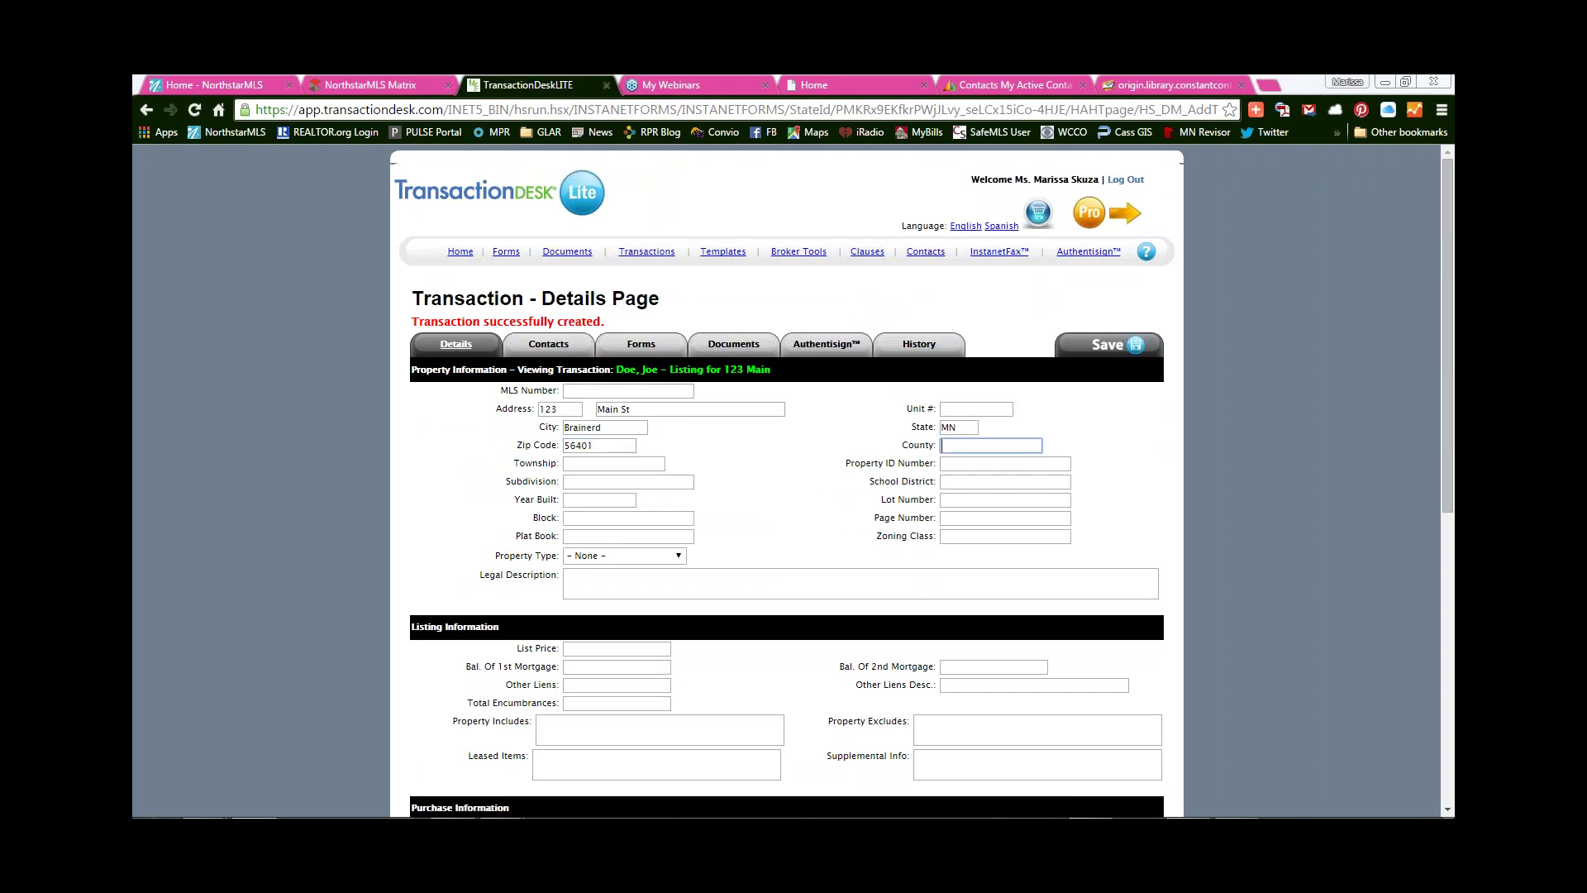
text(Crow Wing)
key(Tab)
key(Tab)
key(Tab)
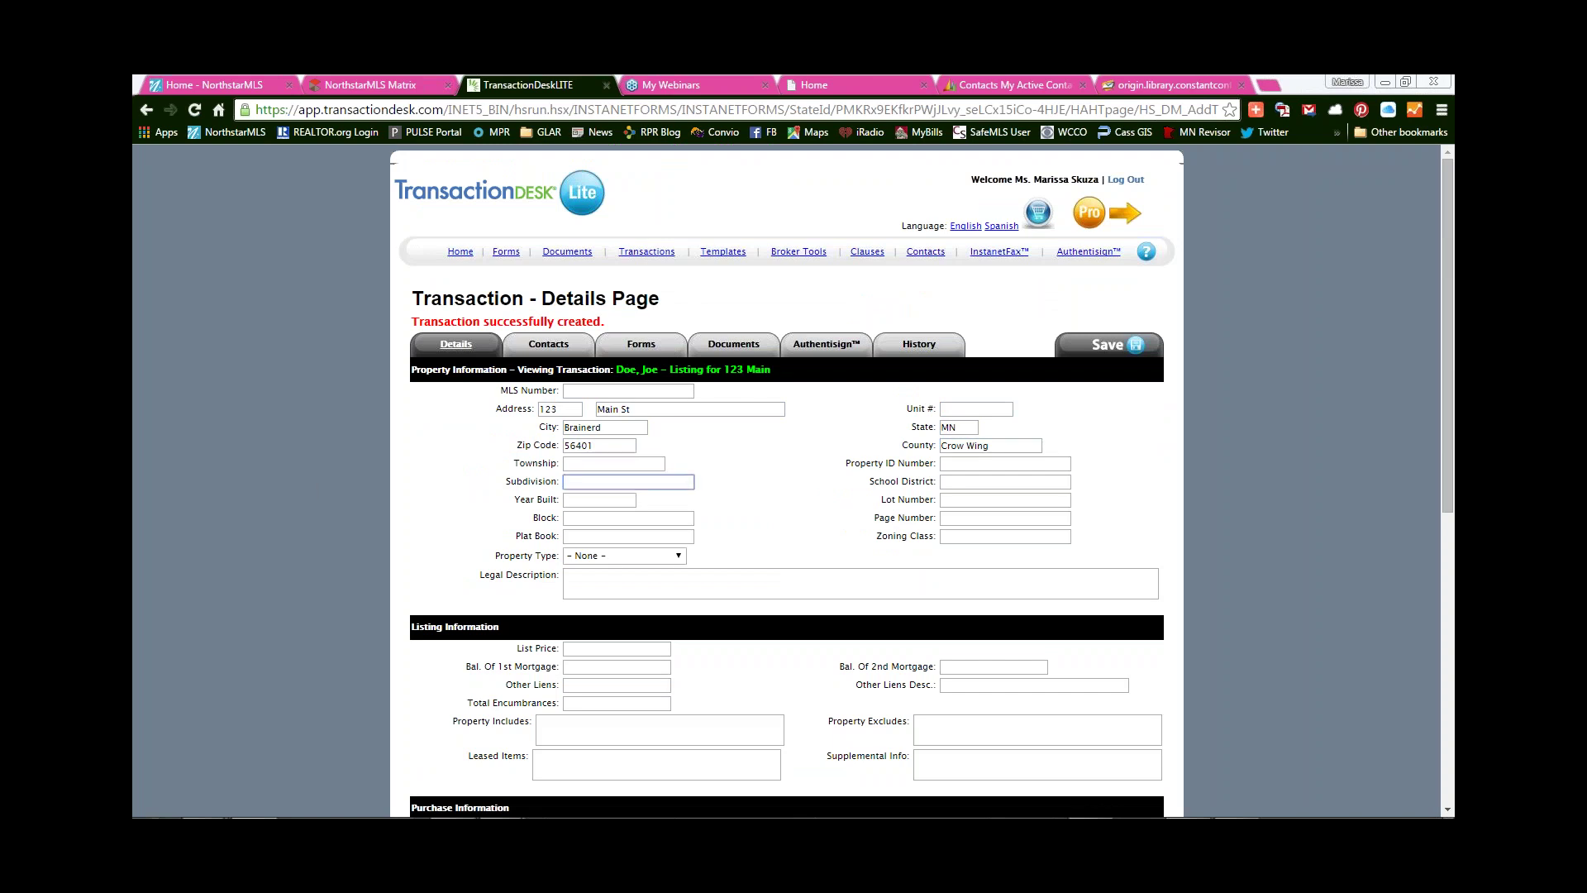
- Set List Price to 123456 and List Date to 07/31/2015
click(603, 648)
text(123456)
scroll(656, 662, down, 4)
scroll(661, 644, down, 2)
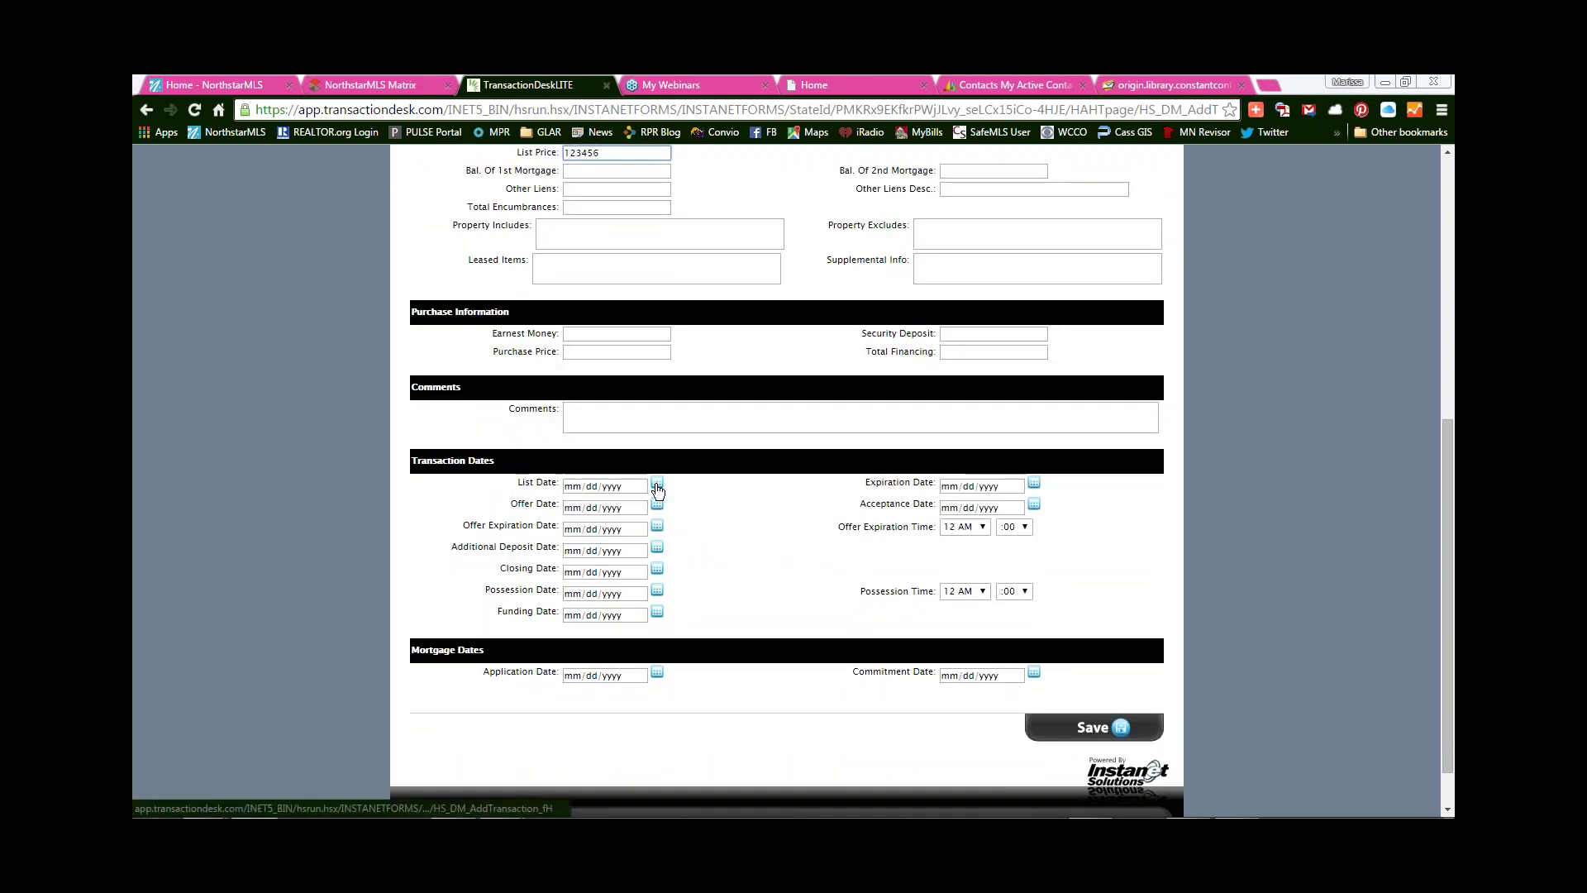
click(657, 488)
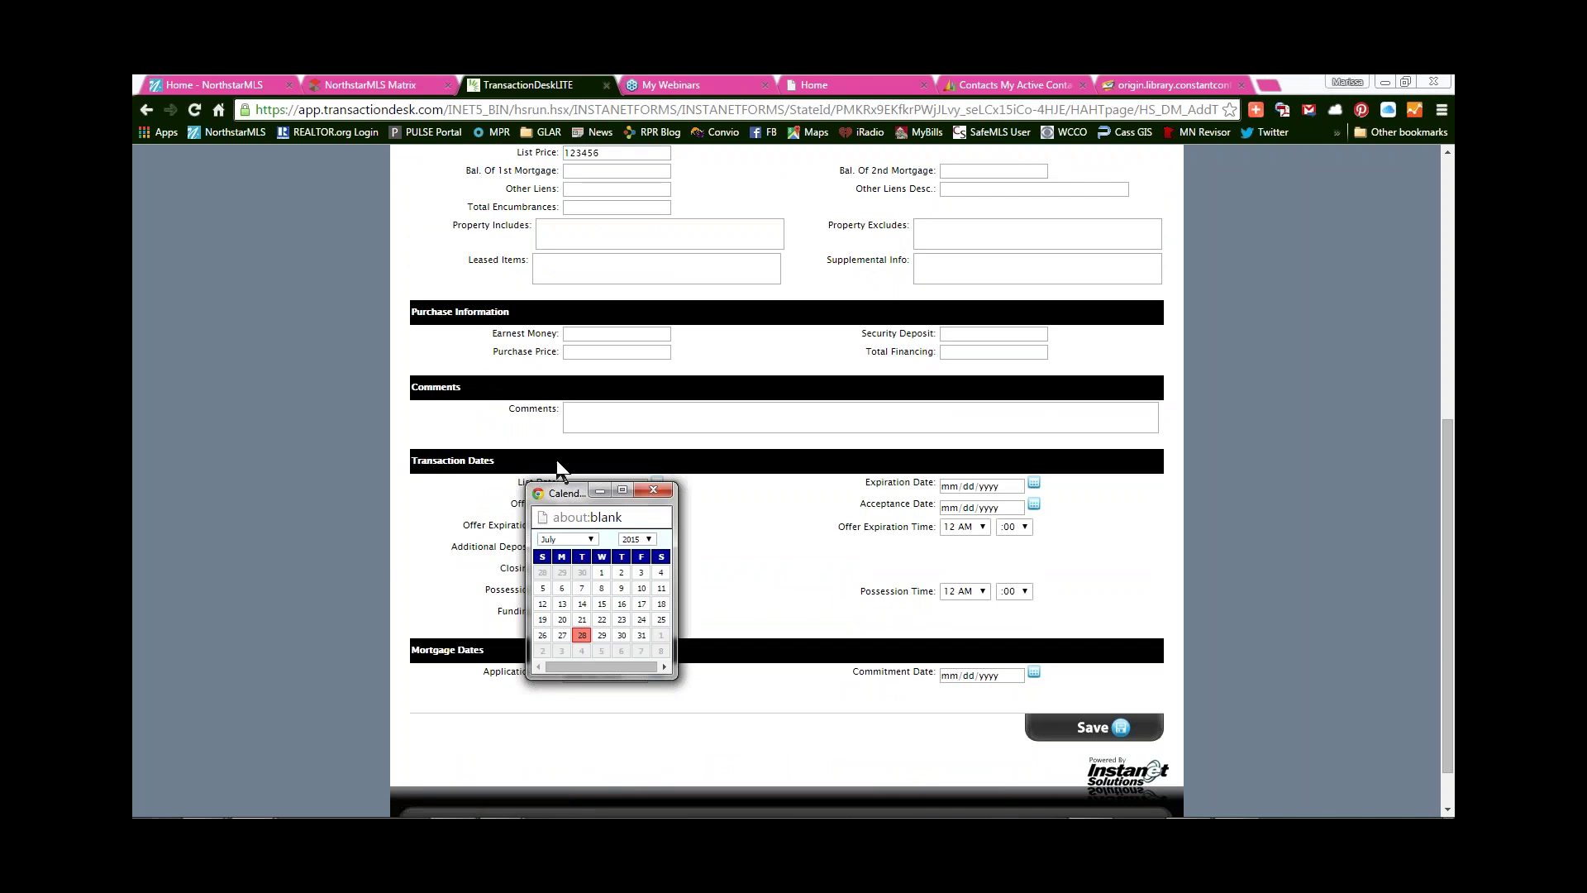
click(648, 634)
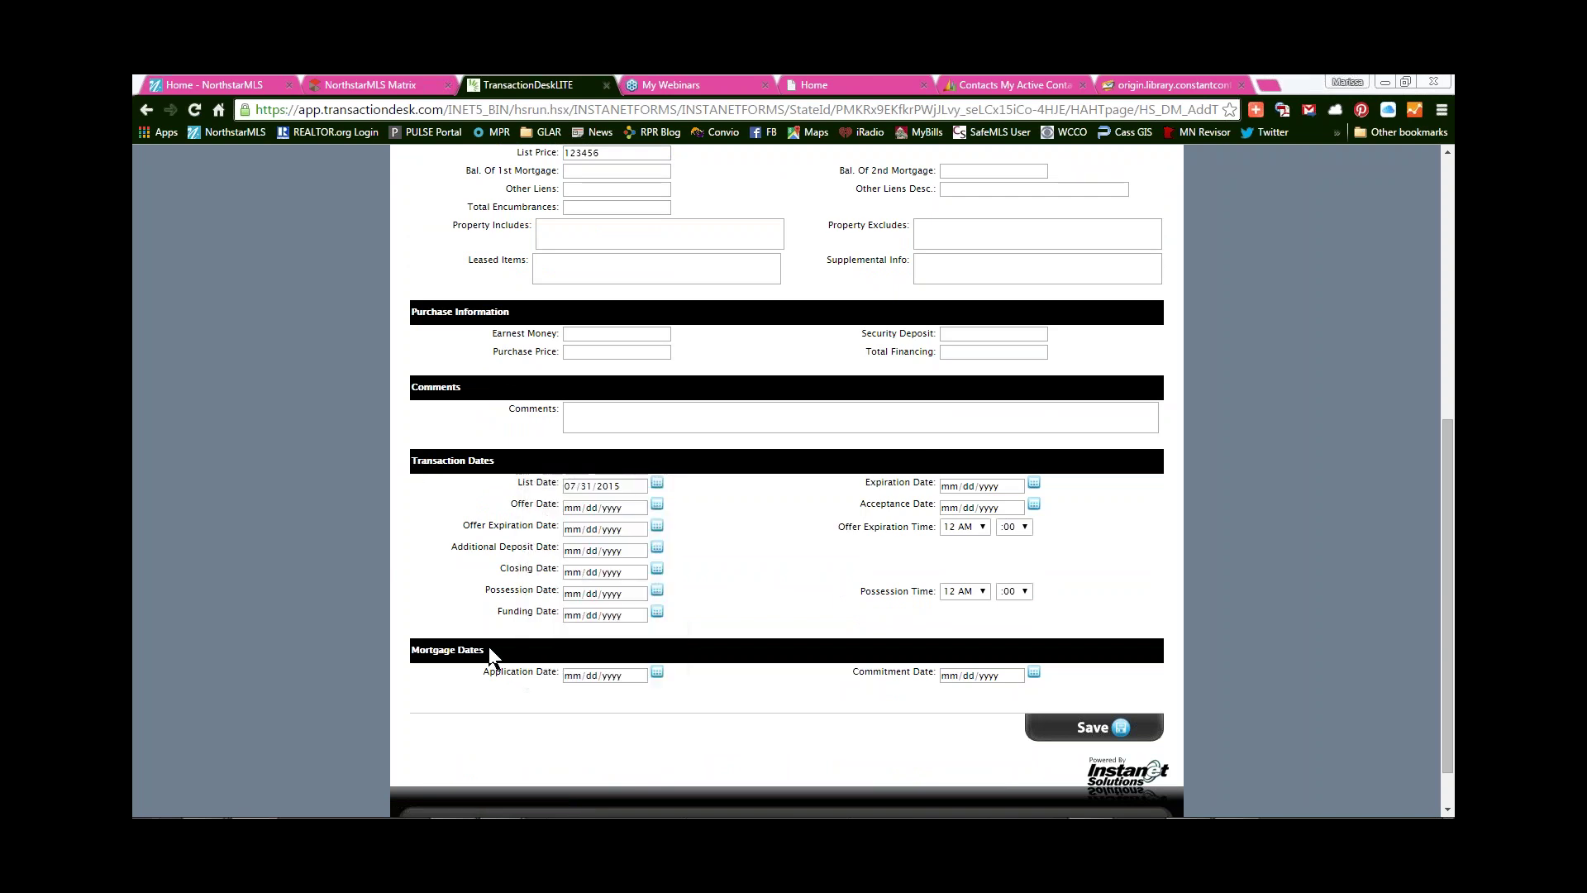
scroll(811, 666, up, 1)
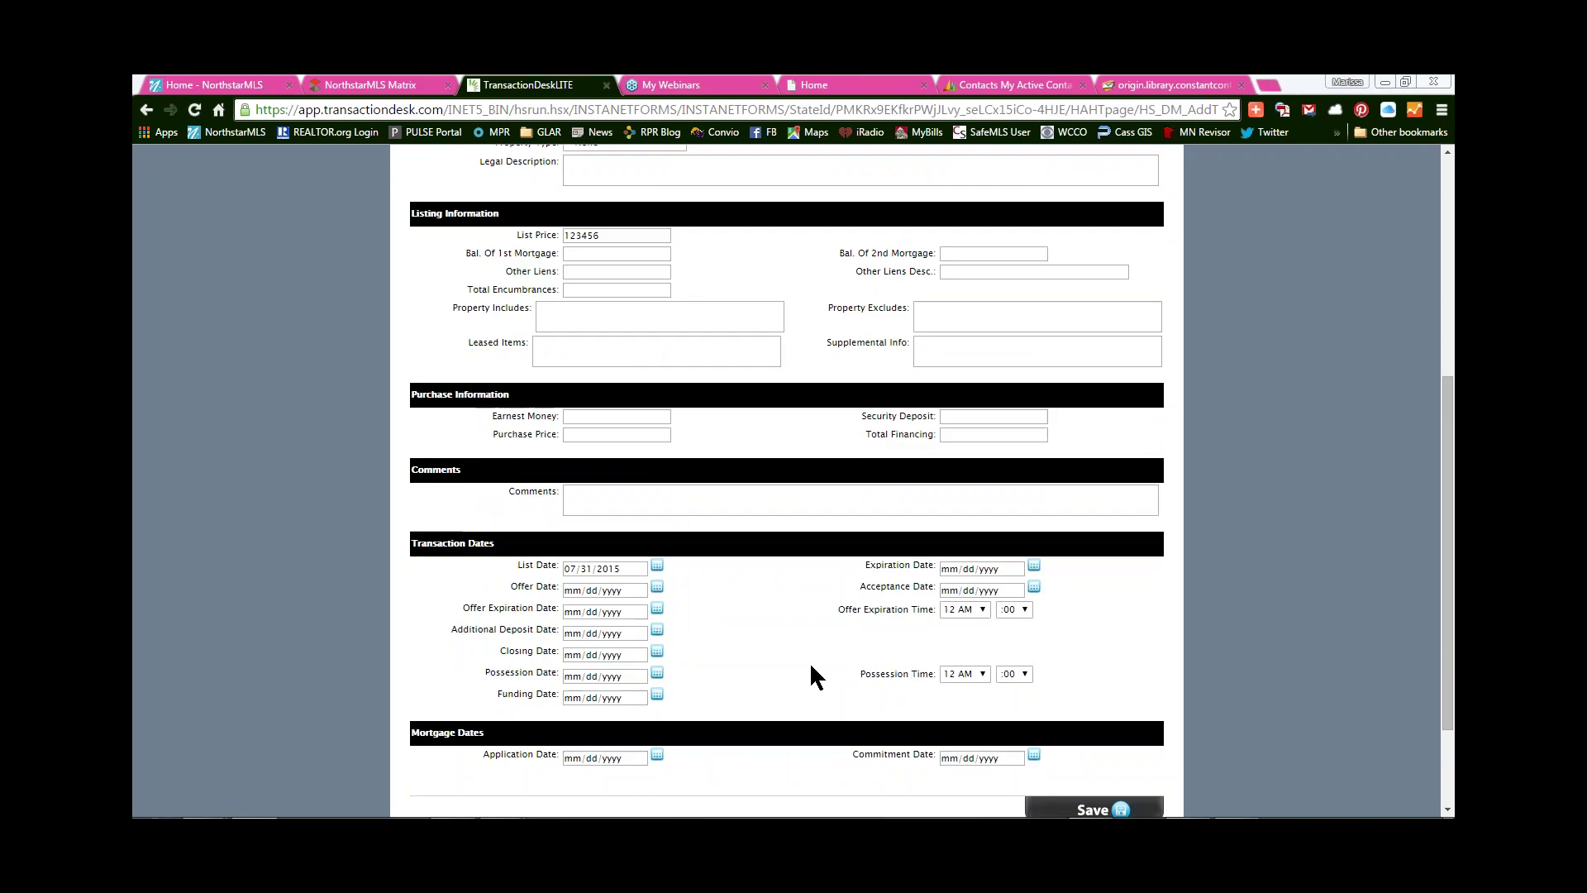
scroll(811, 667, down, 1)
scroll(811, 666, up, 2)
scroll(811, 666, up, 2)
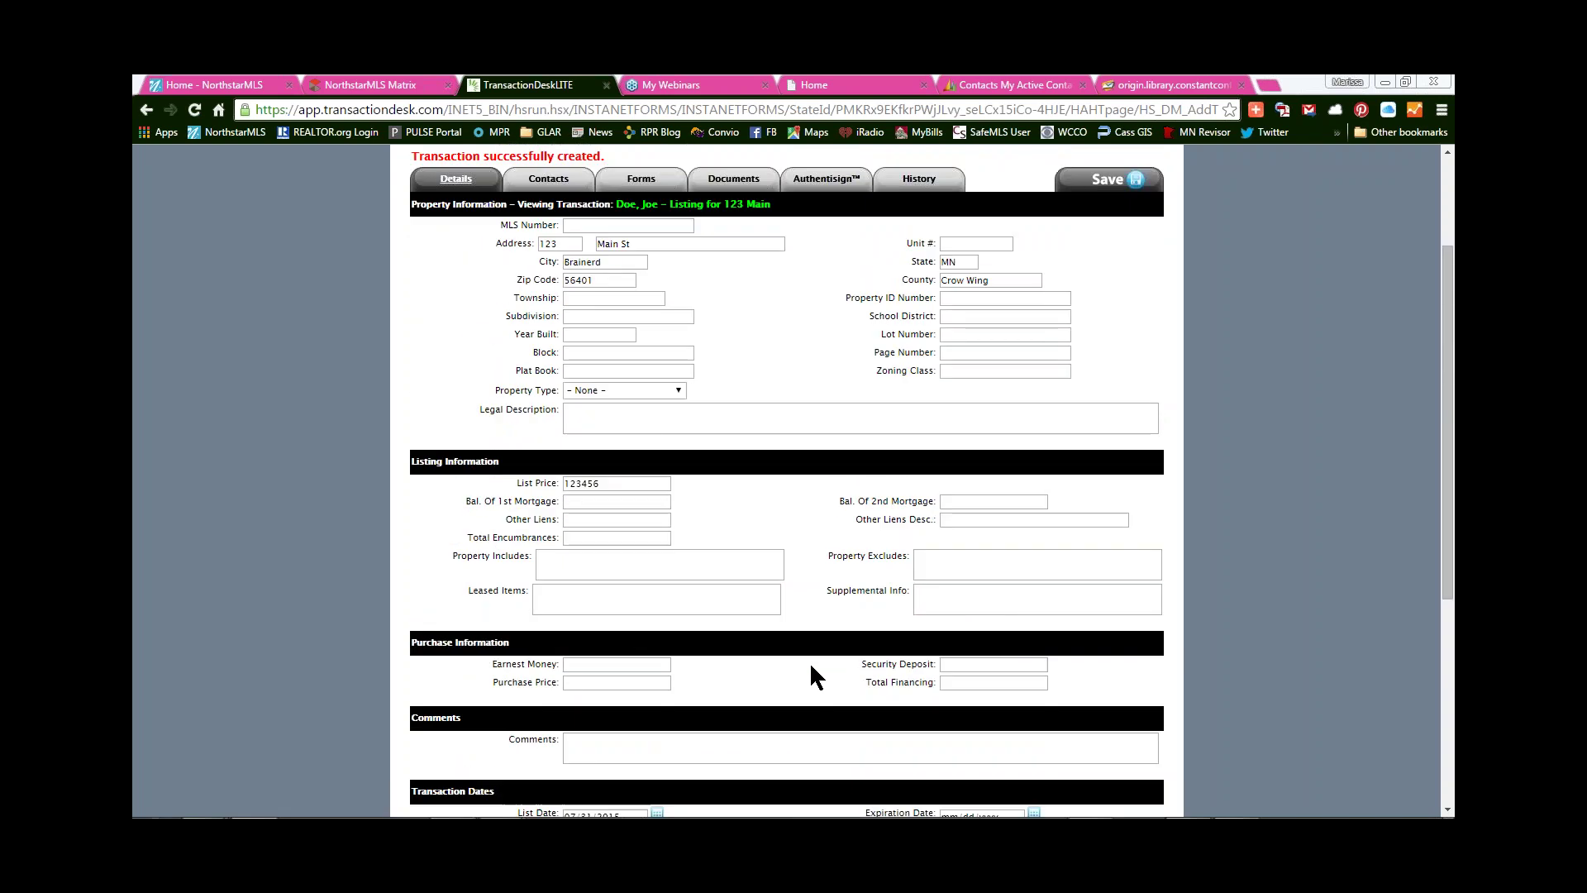
scroll(811, 666, down, 5)
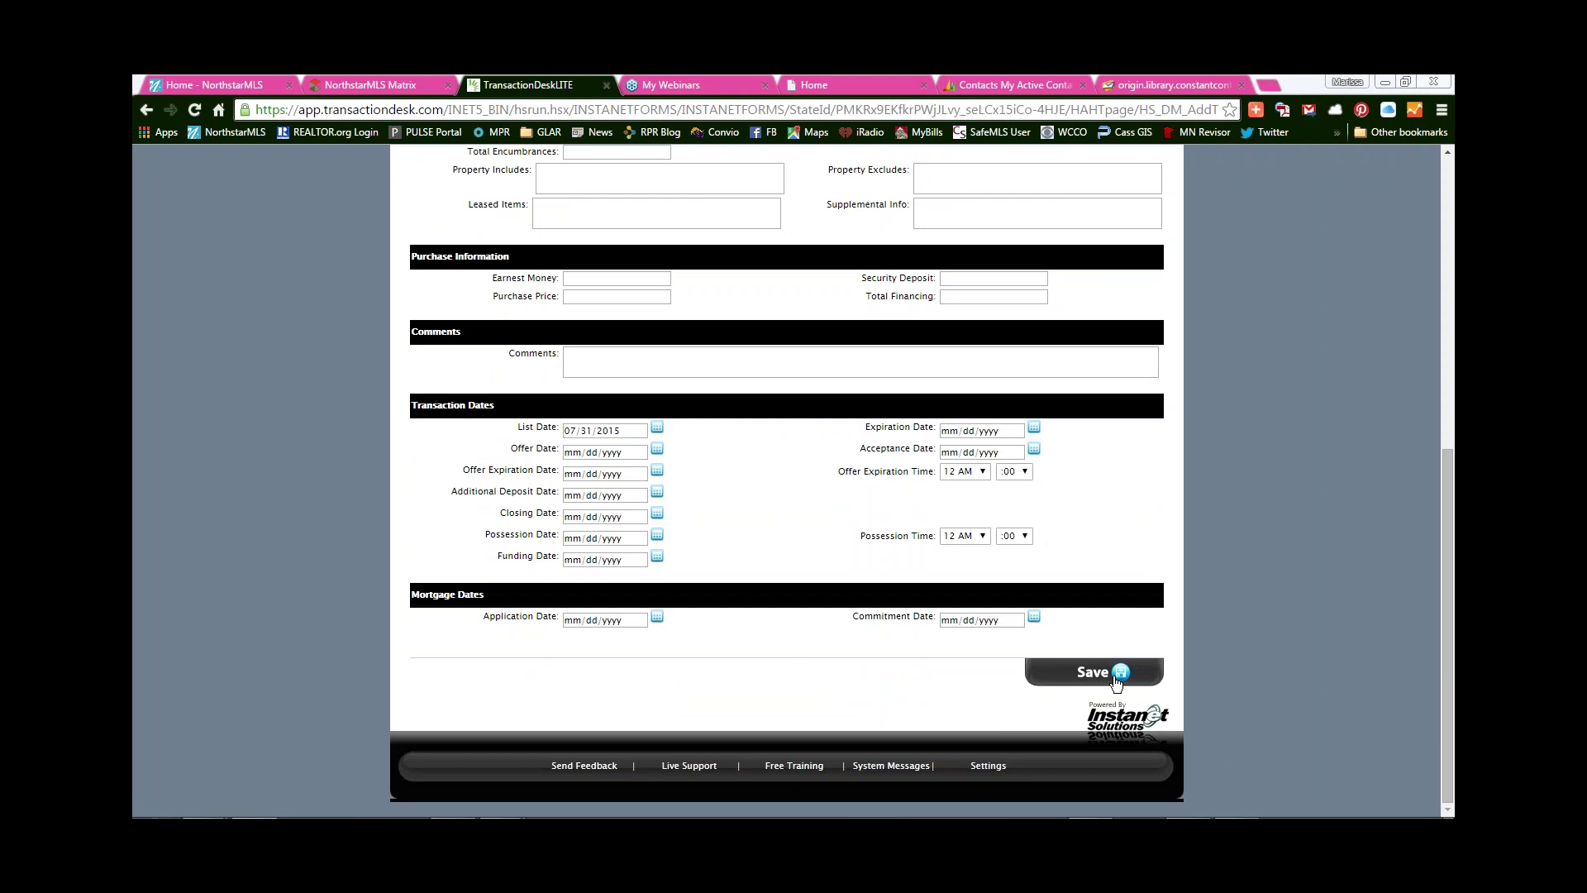
- Save the 123 Main property details, then go to the transaction's Contacts list
click(1116, 678)
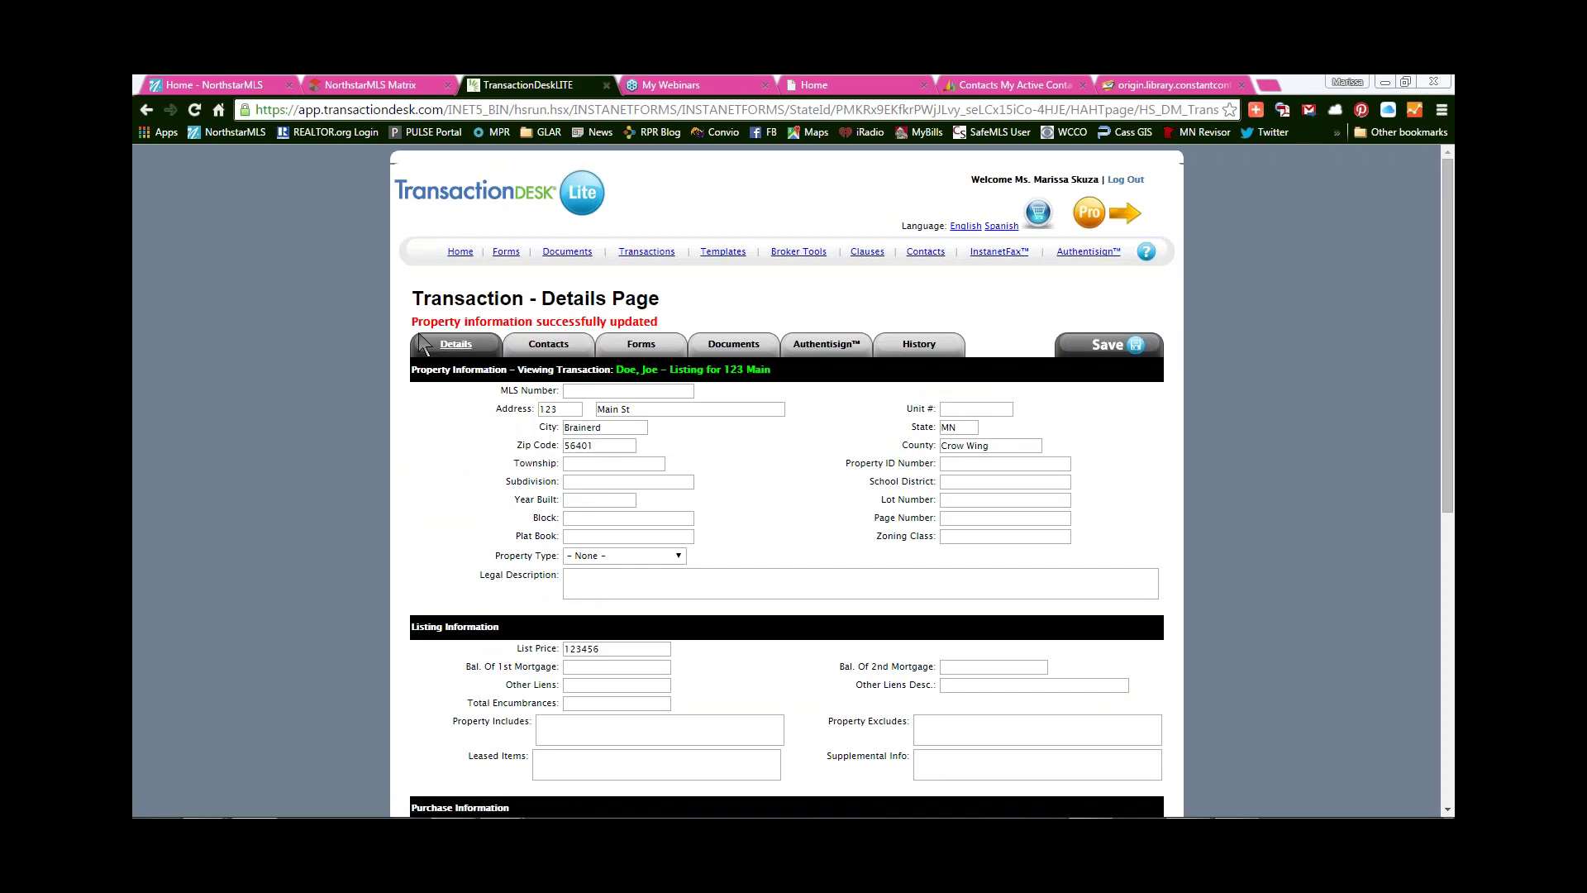
drag(413, 322, 677, 320)
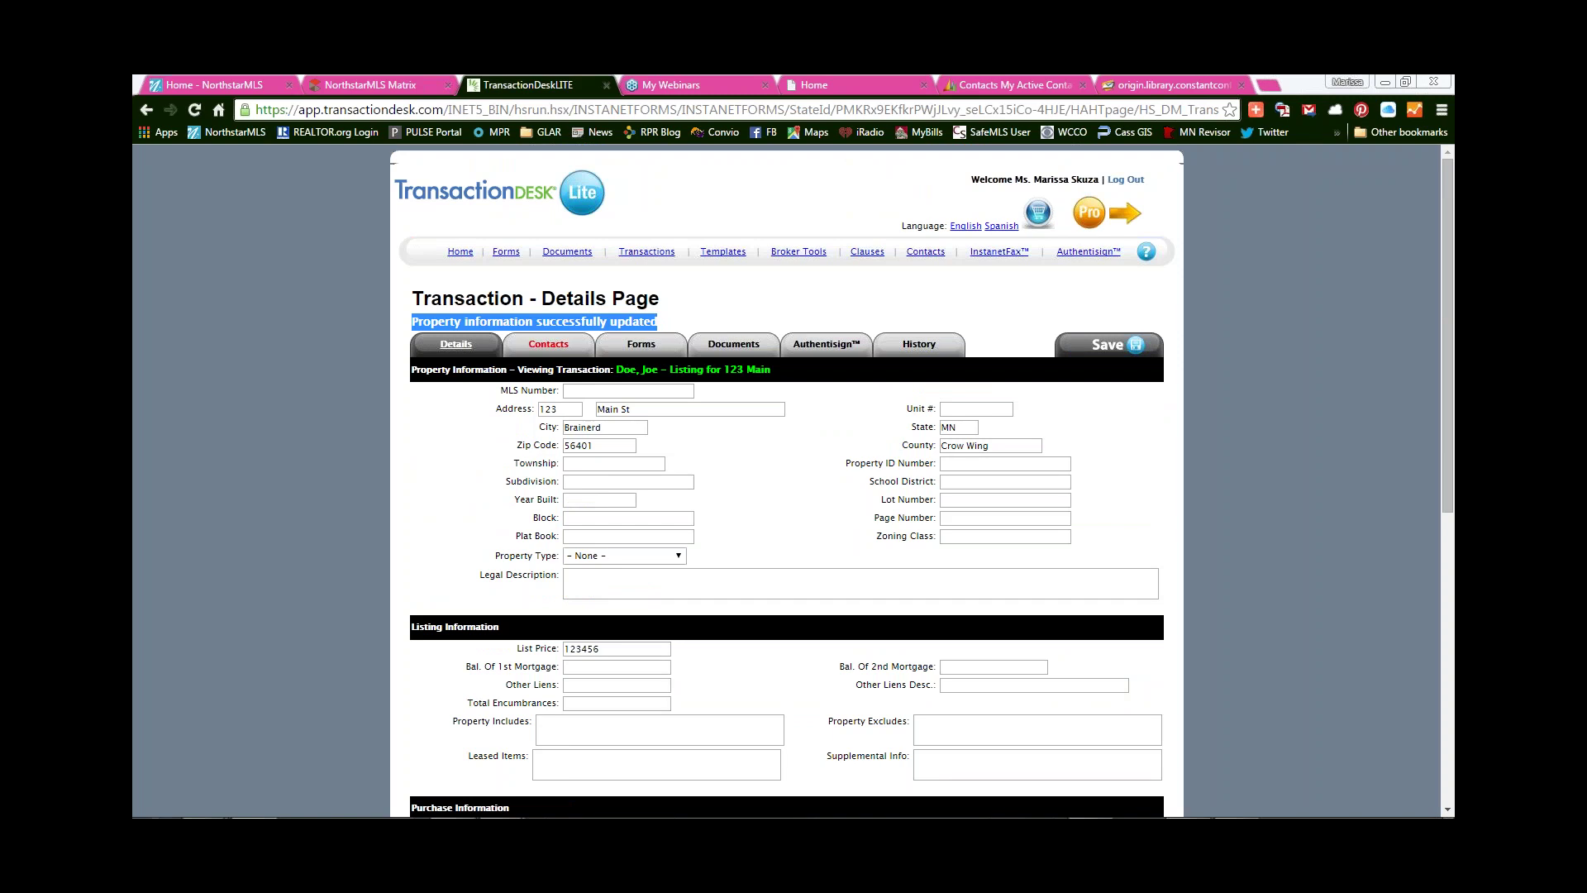
click(703, 323)
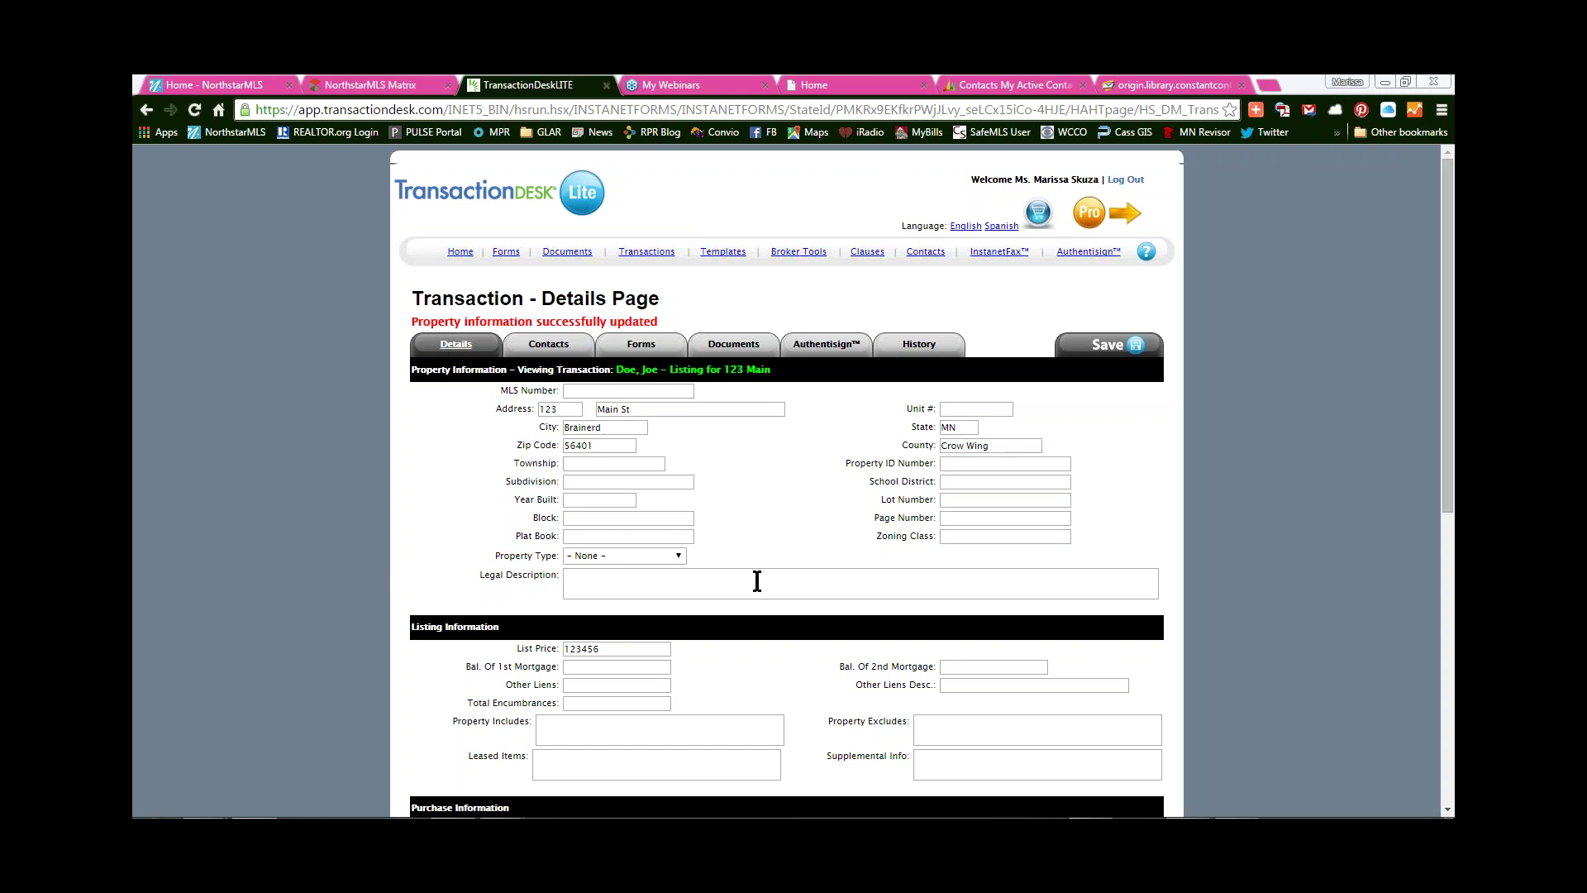
click(555, 350)
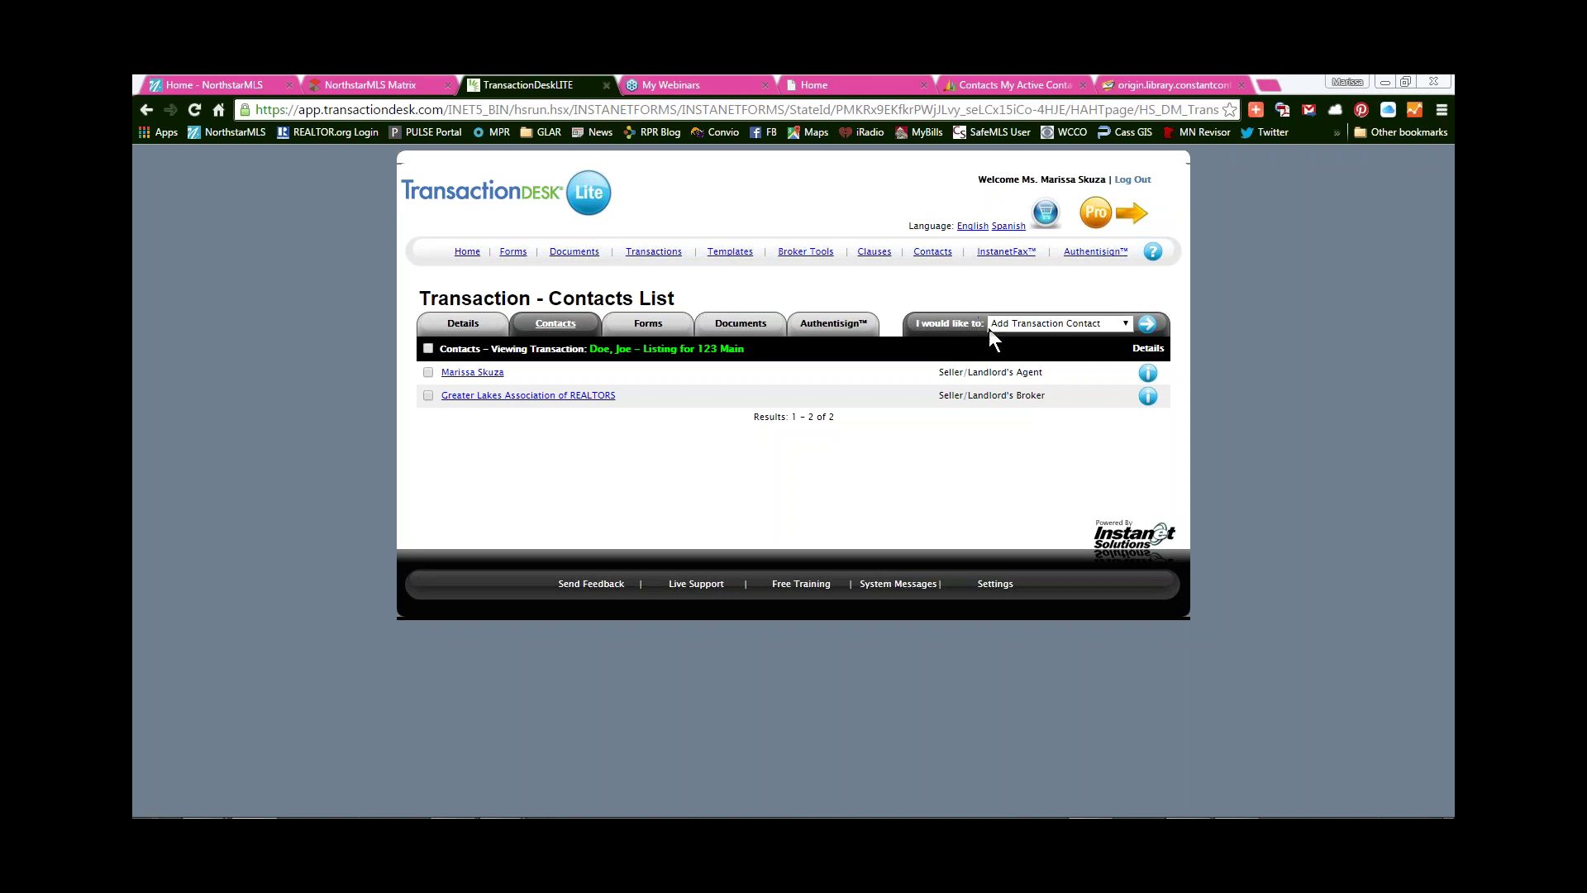
- Add a Seller-type contact and enter the seller's first name, middle initial and last name
click(1148, 325)
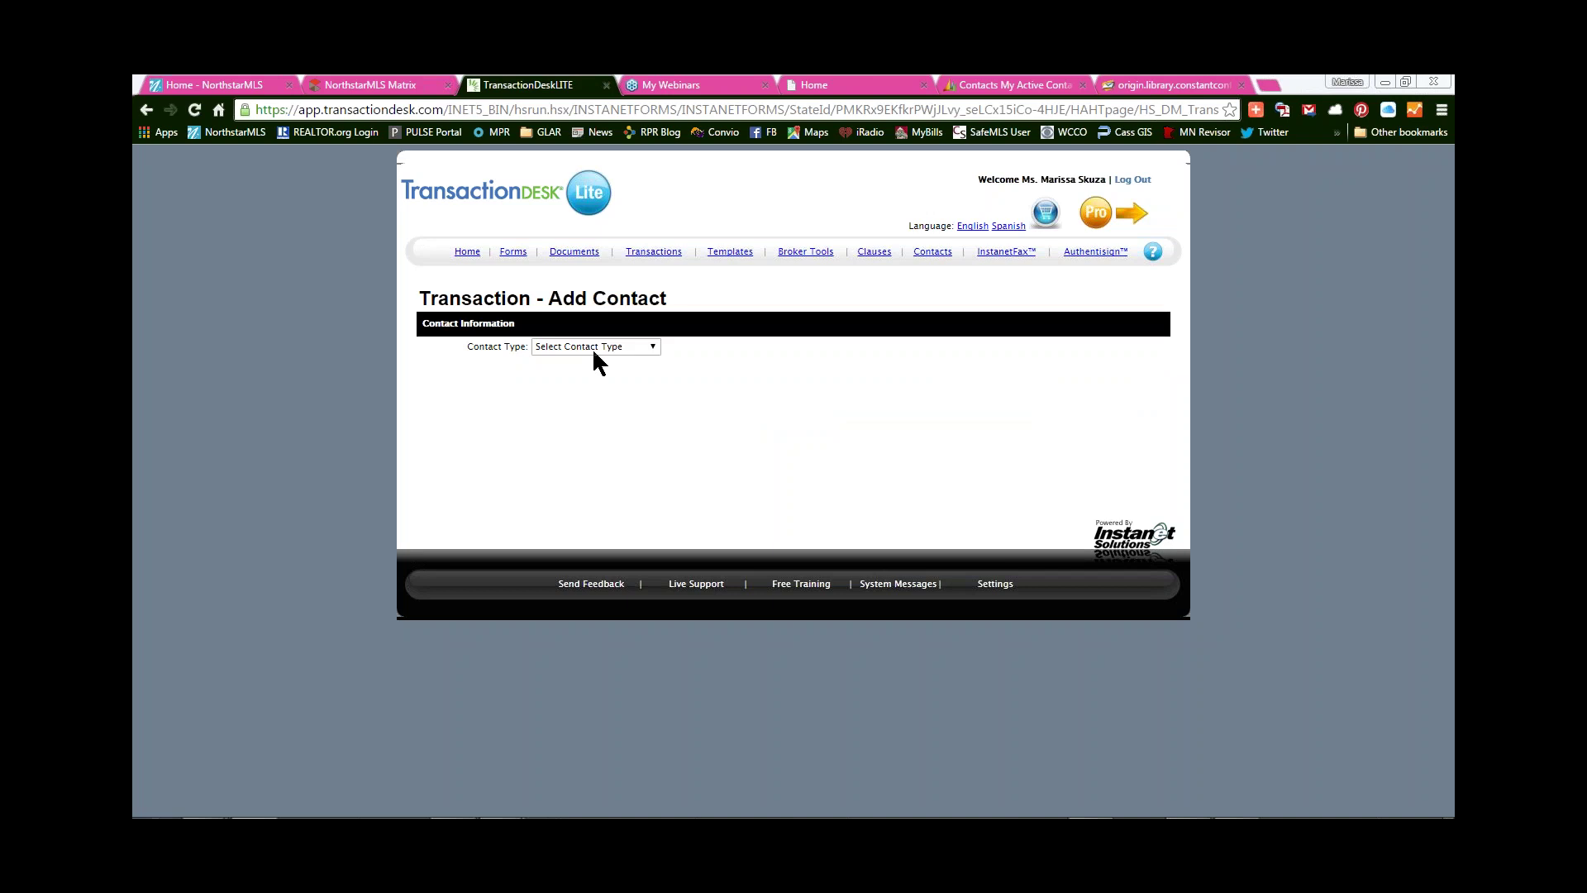
click(593, 347)
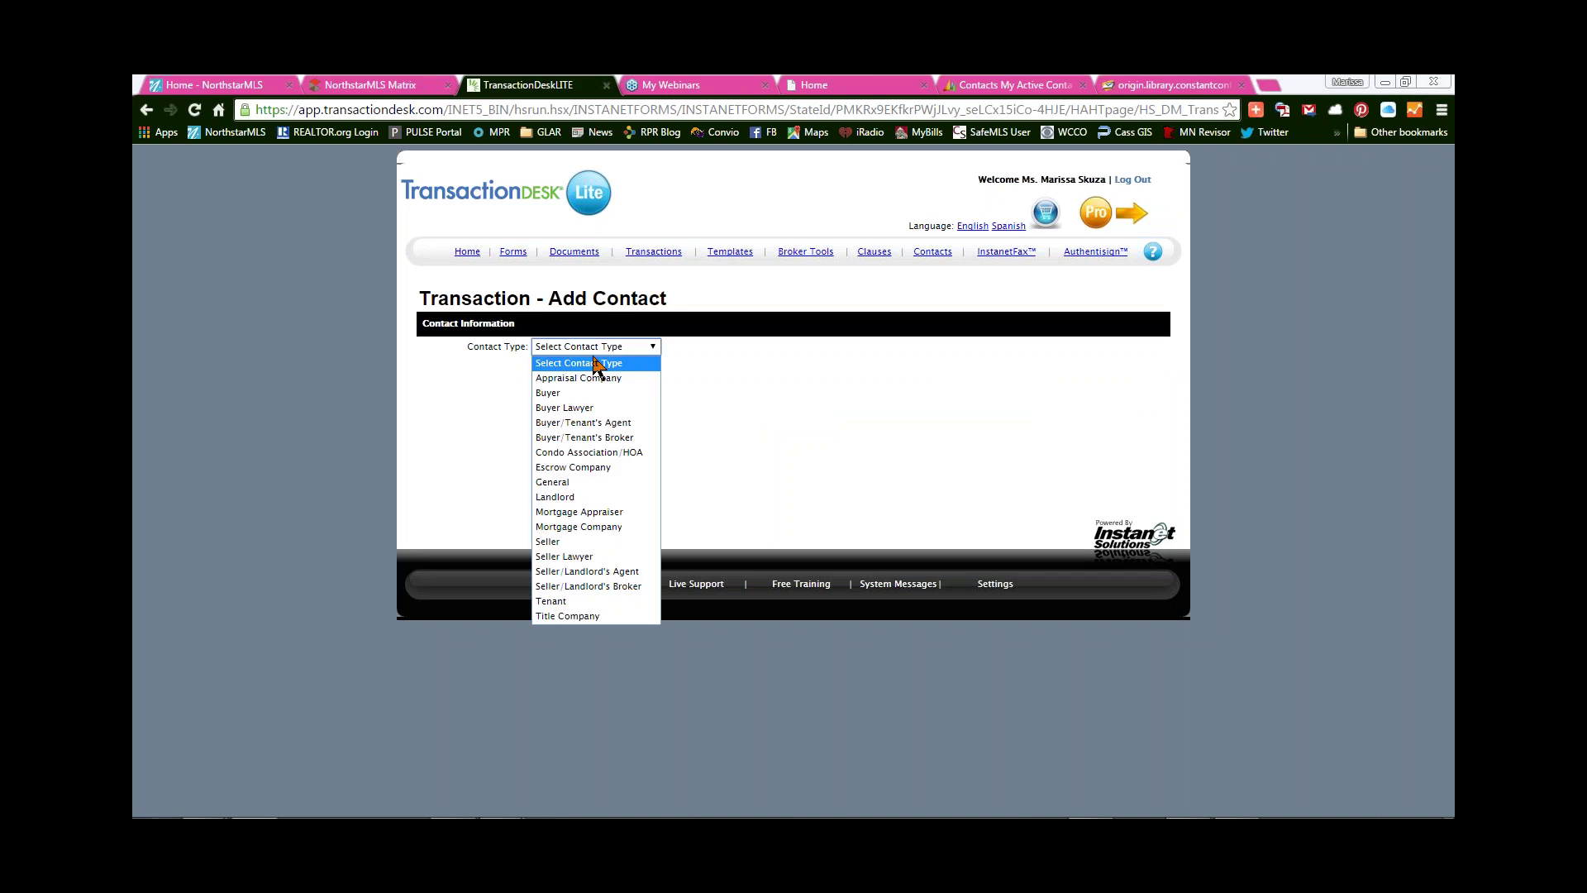
click(560, 541)
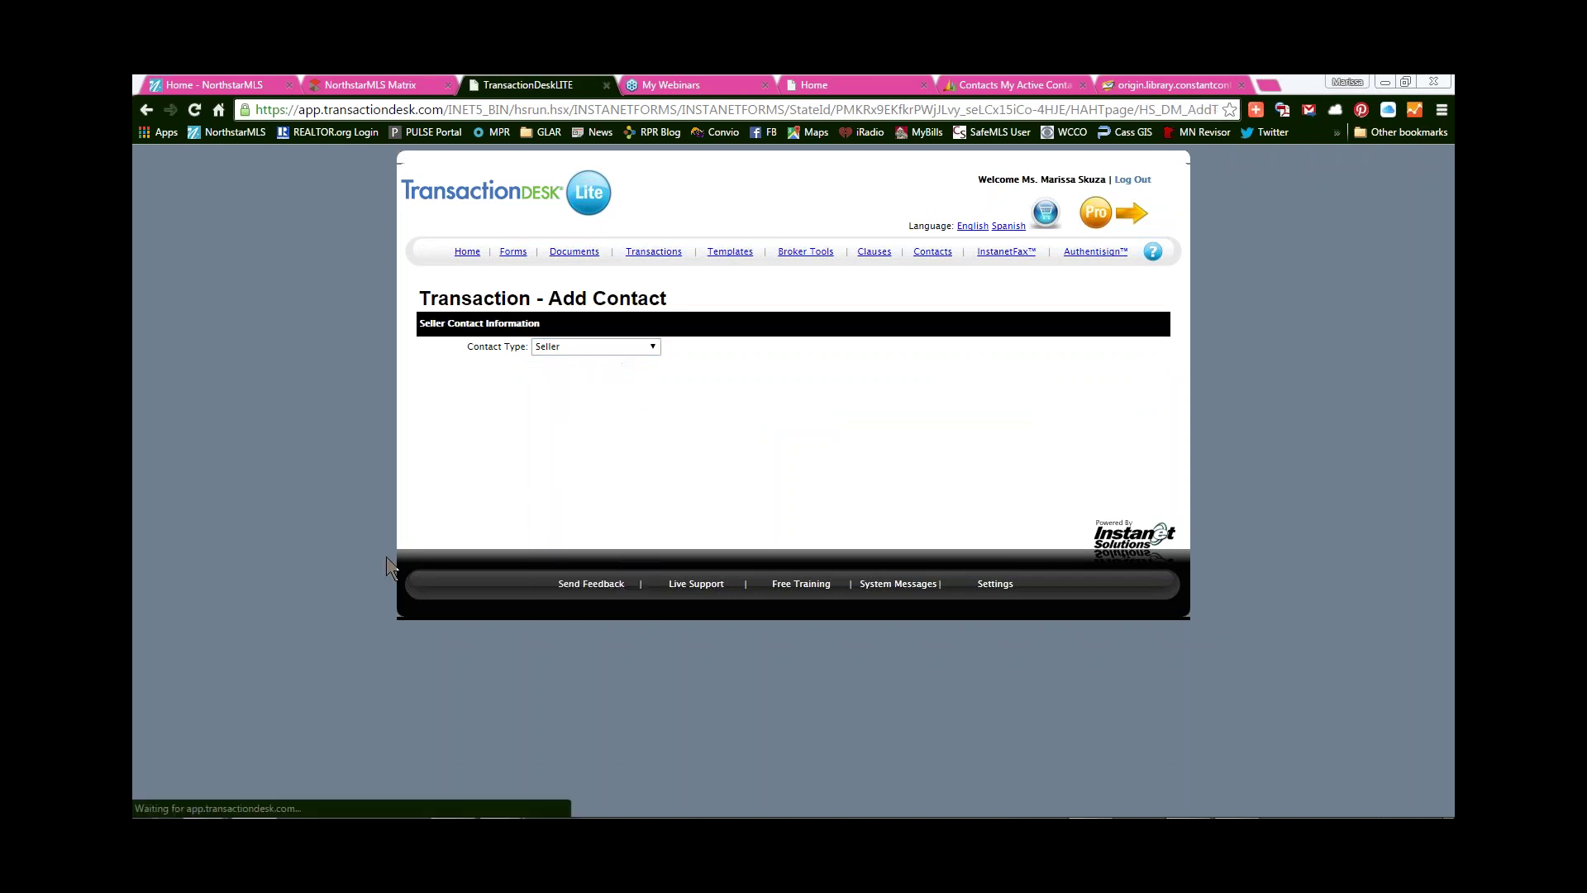
click(562, 370)
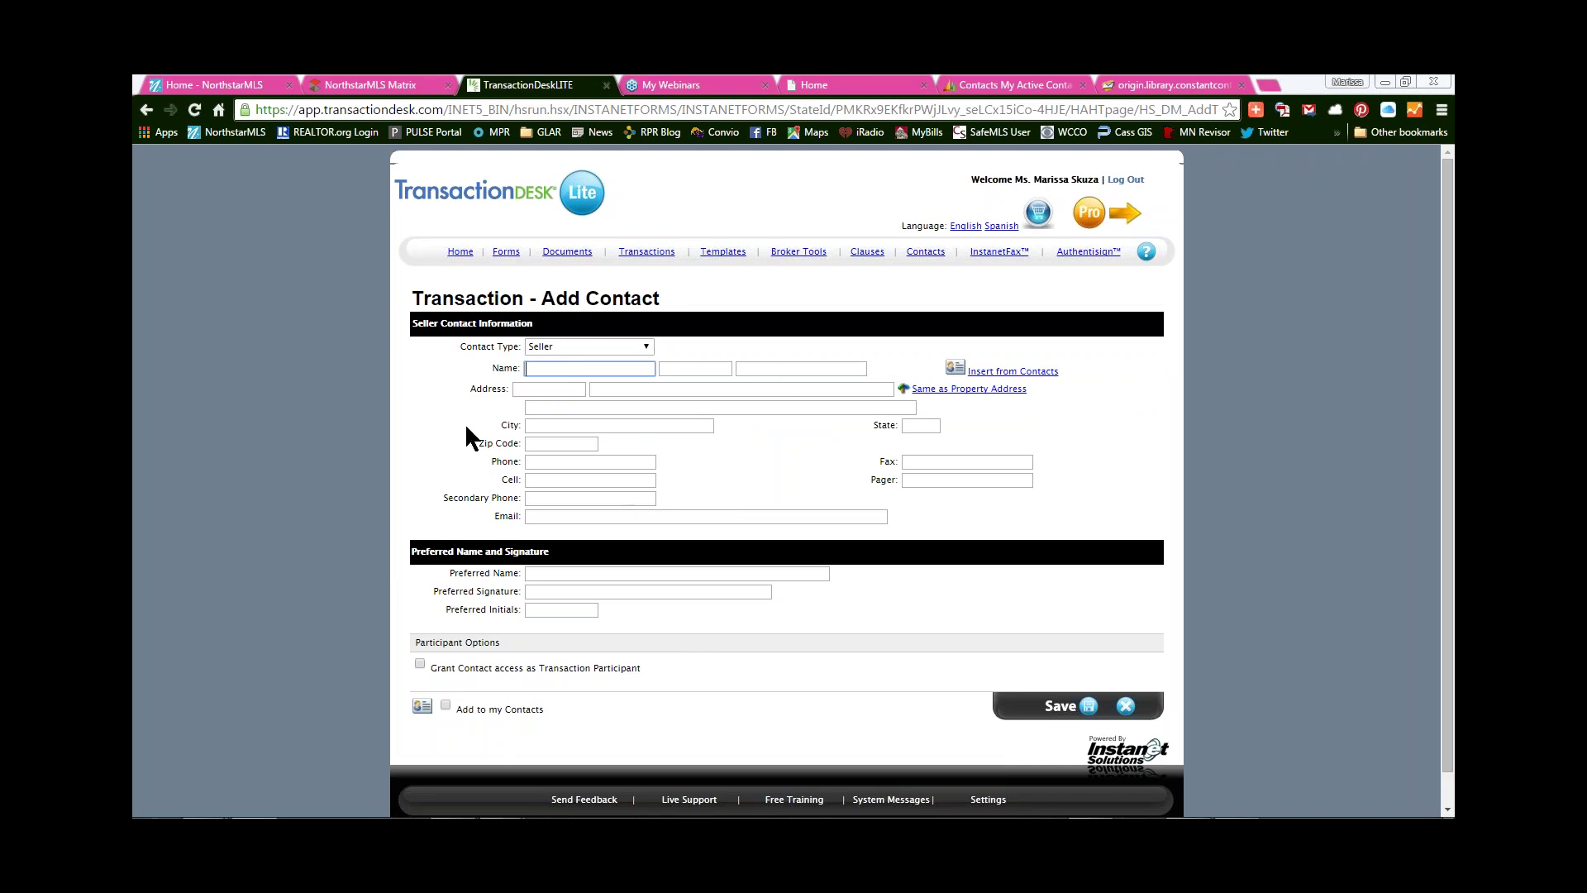
text(Joe)
key(Tab)
text(A)
key(Tab)
text(Dou)
key(BackSpace)
text(e)
- Enter the seller's e-mail address and tick Add to my Contacts
click(563, 516)
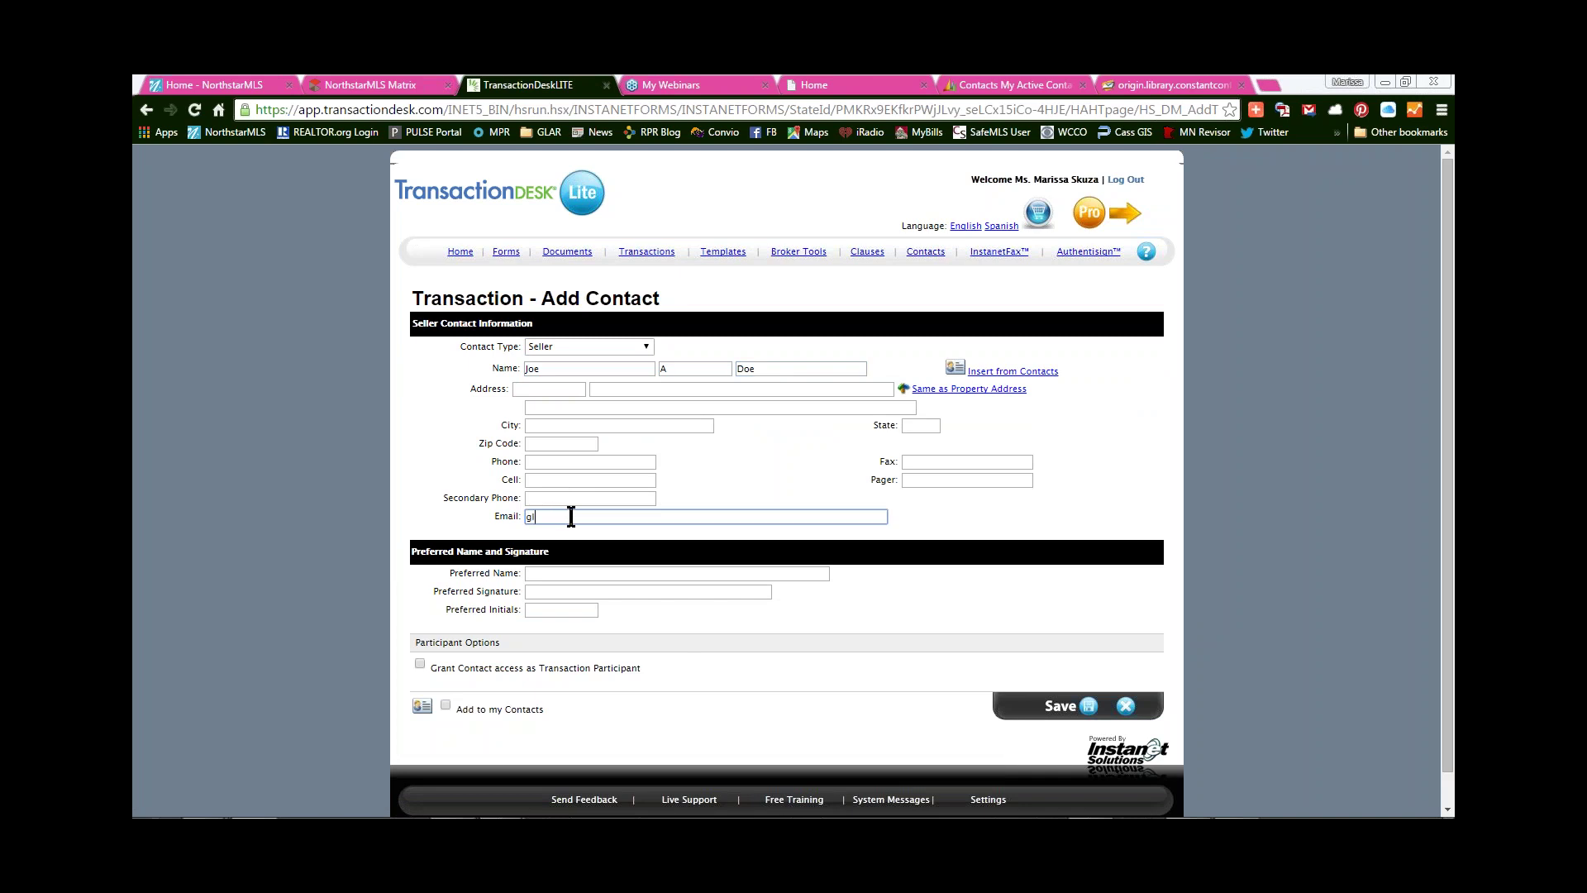
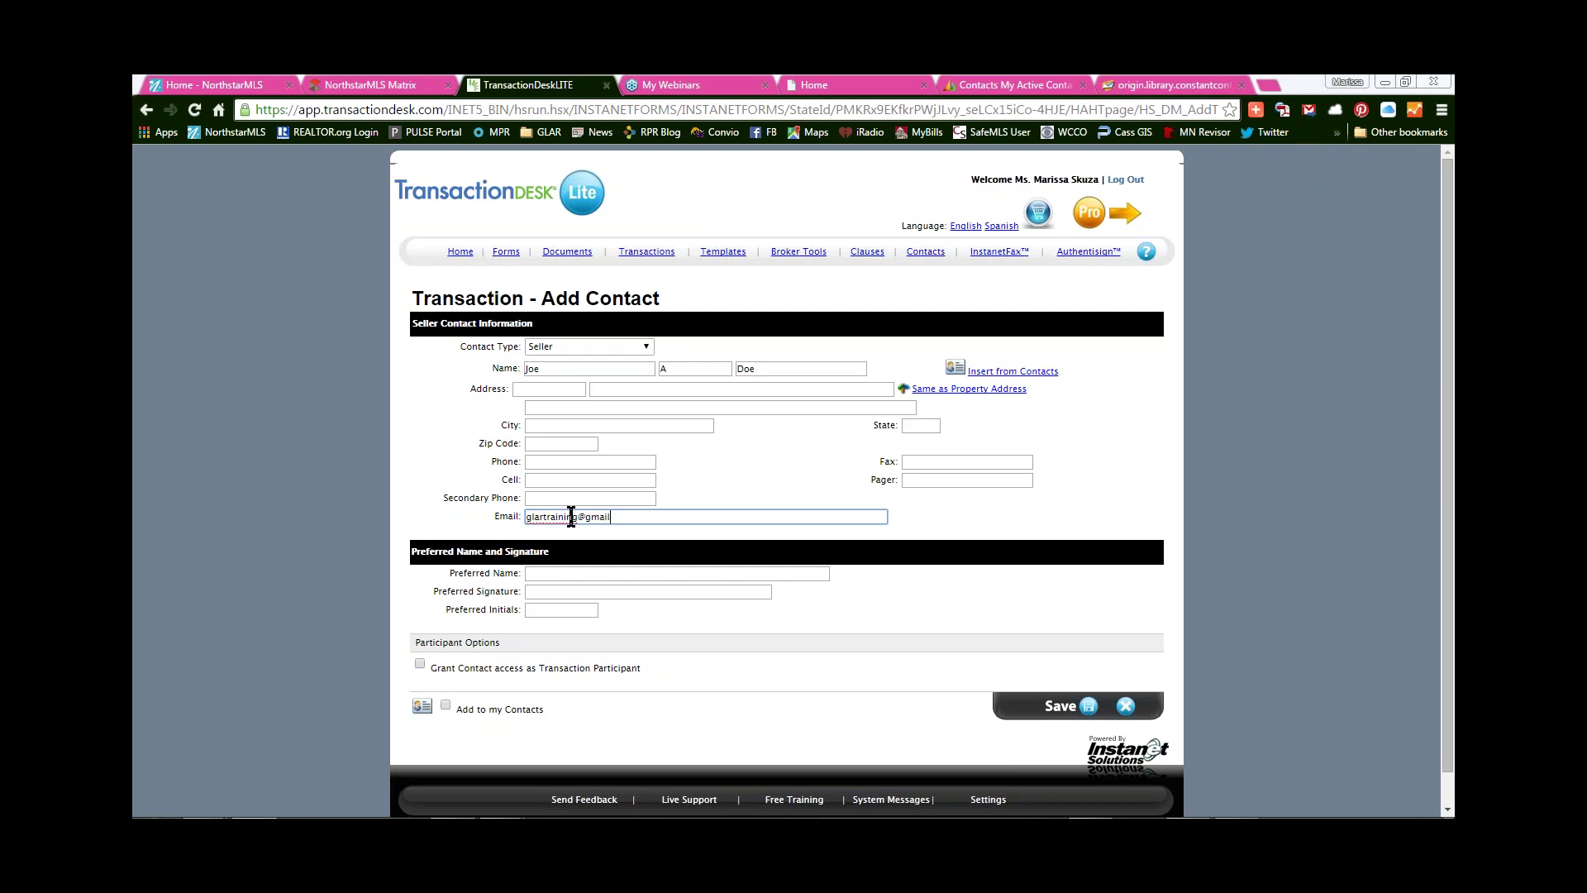
click(447, 705)
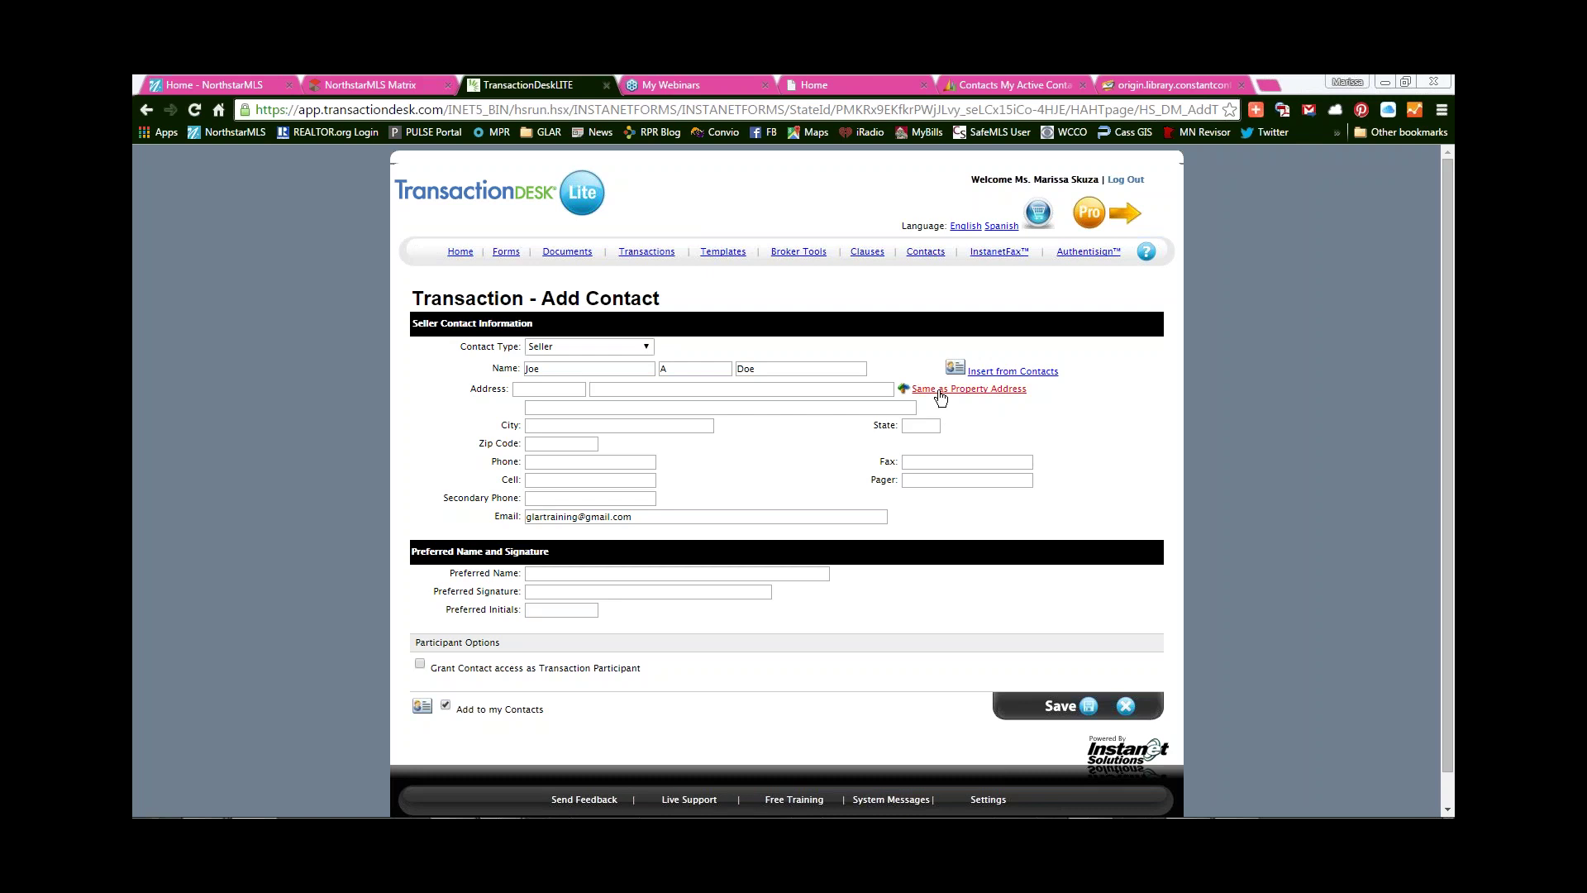
- Copy the 123 Main property address into the seller's address and save the contact
click(991, 392)
scroll(721, 580, down, 1)
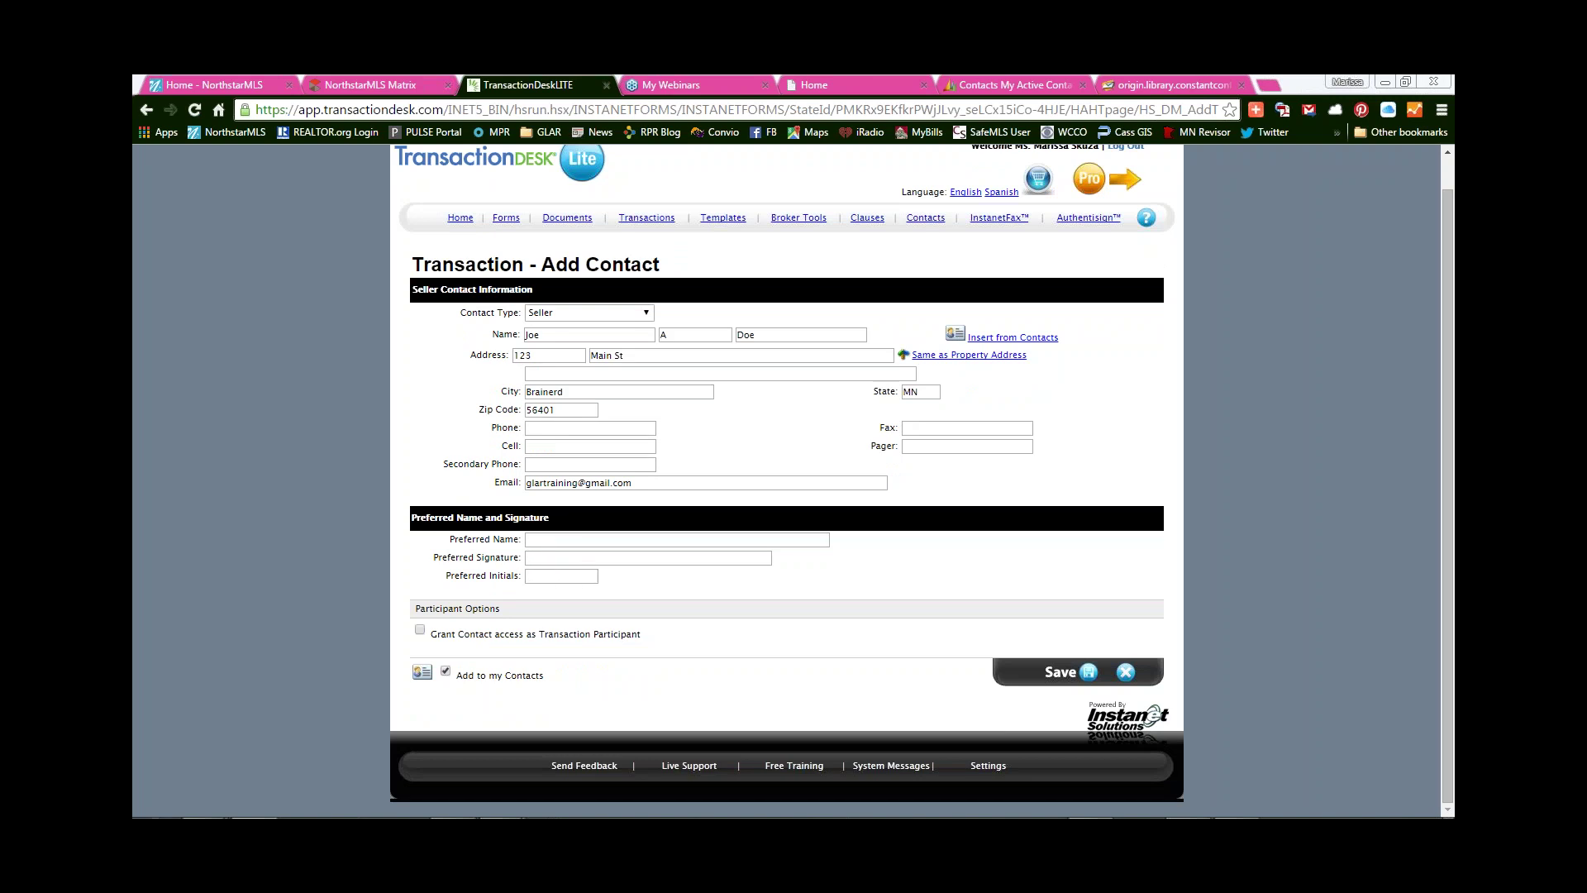
click(1085, 674)
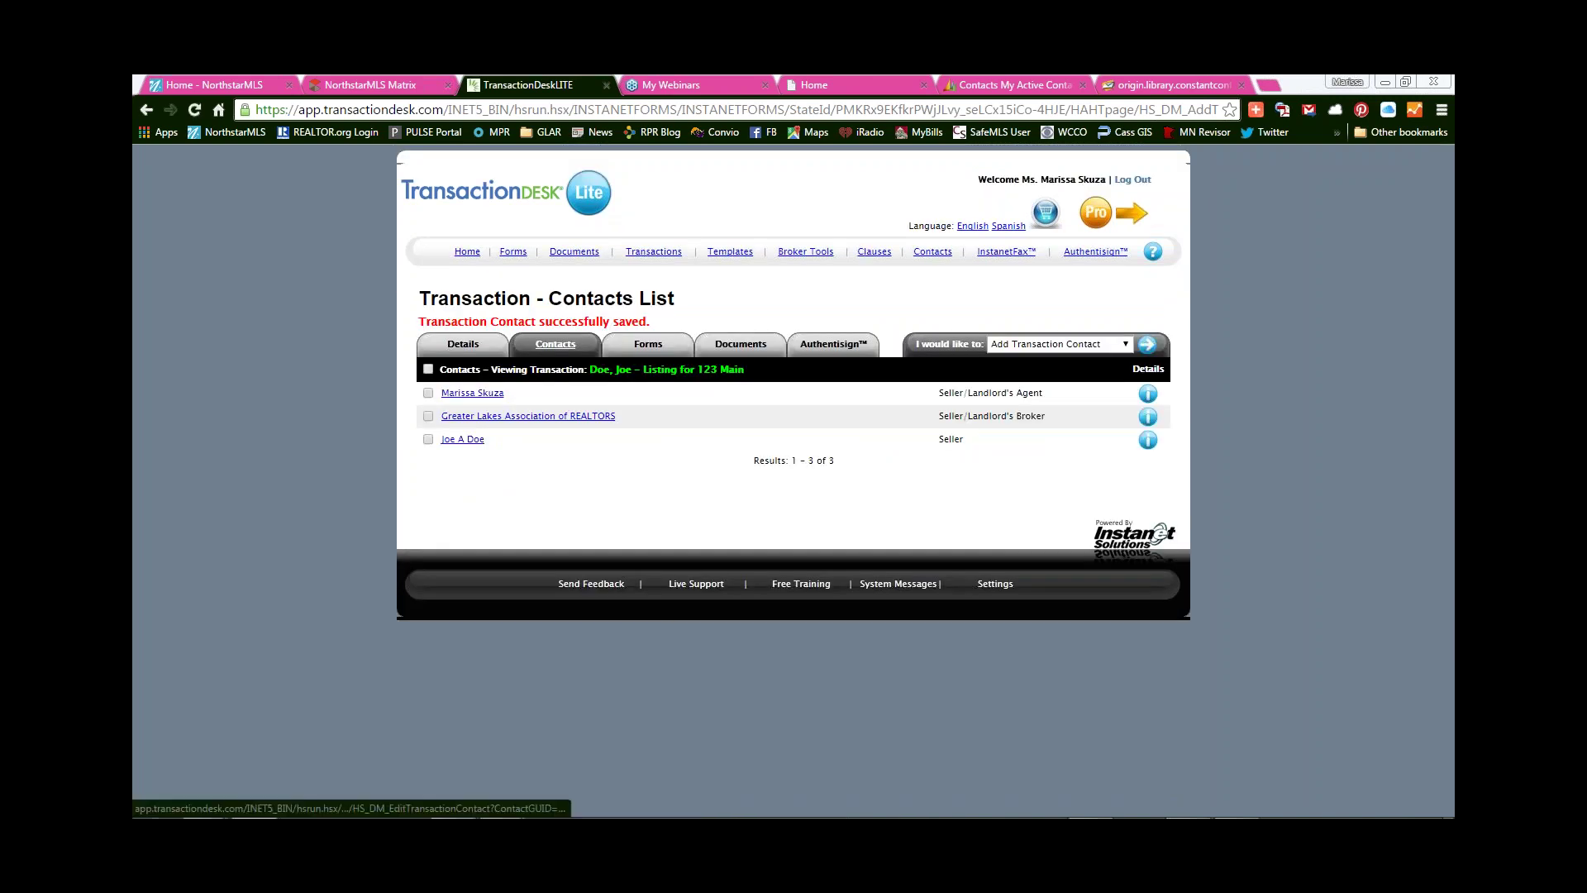
- Add another Seller-type contact and enter the second seller's first name, middle initial and last name
click(1146, 344)
click(584, 349)
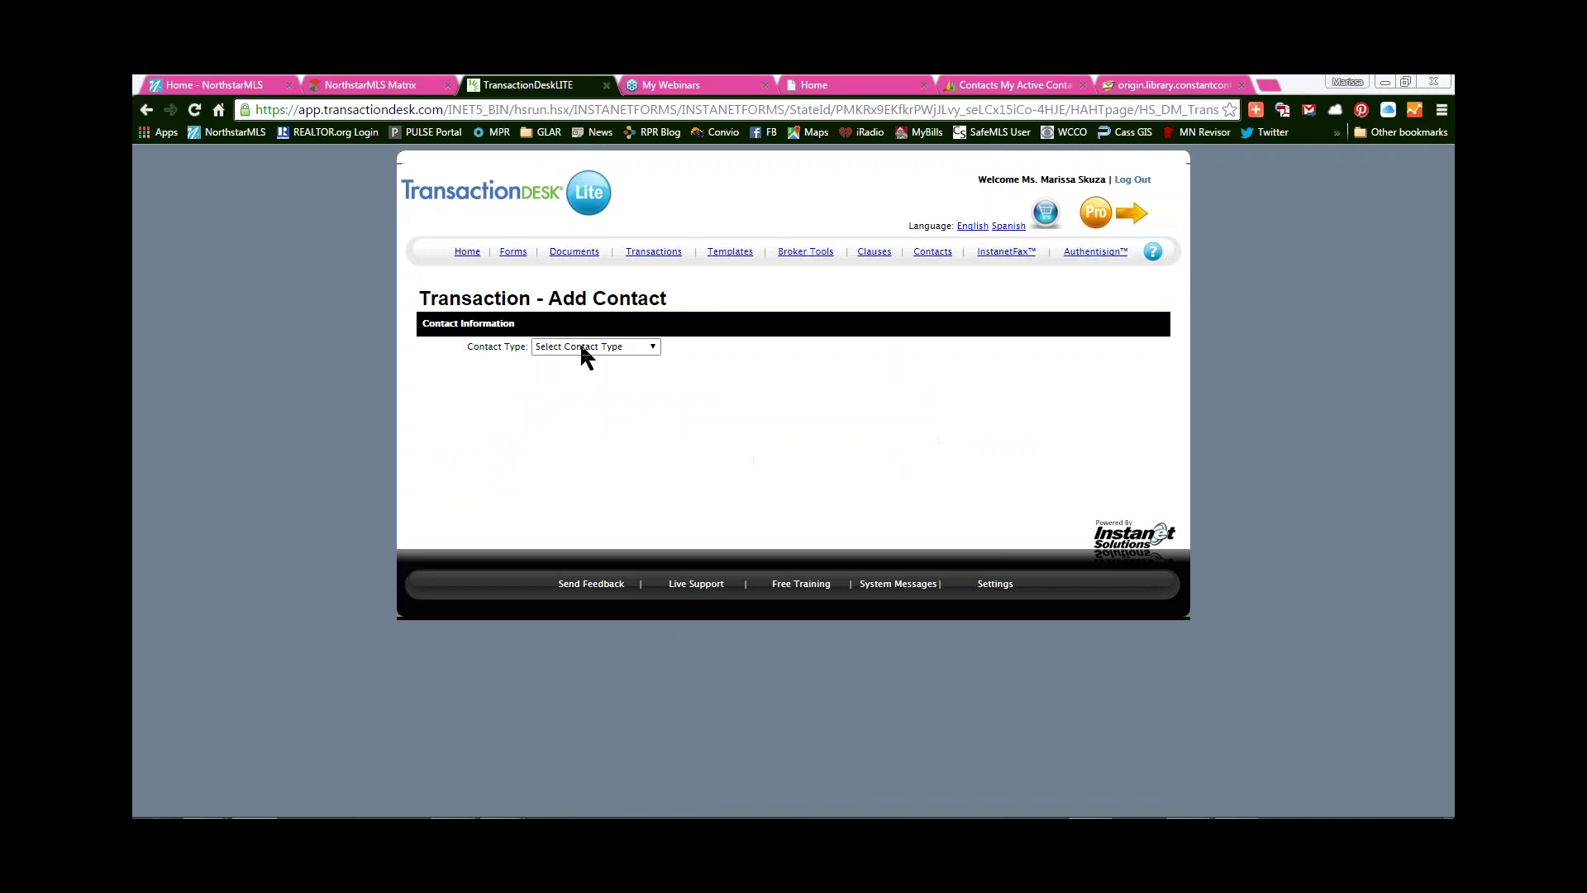
click(612, 543)
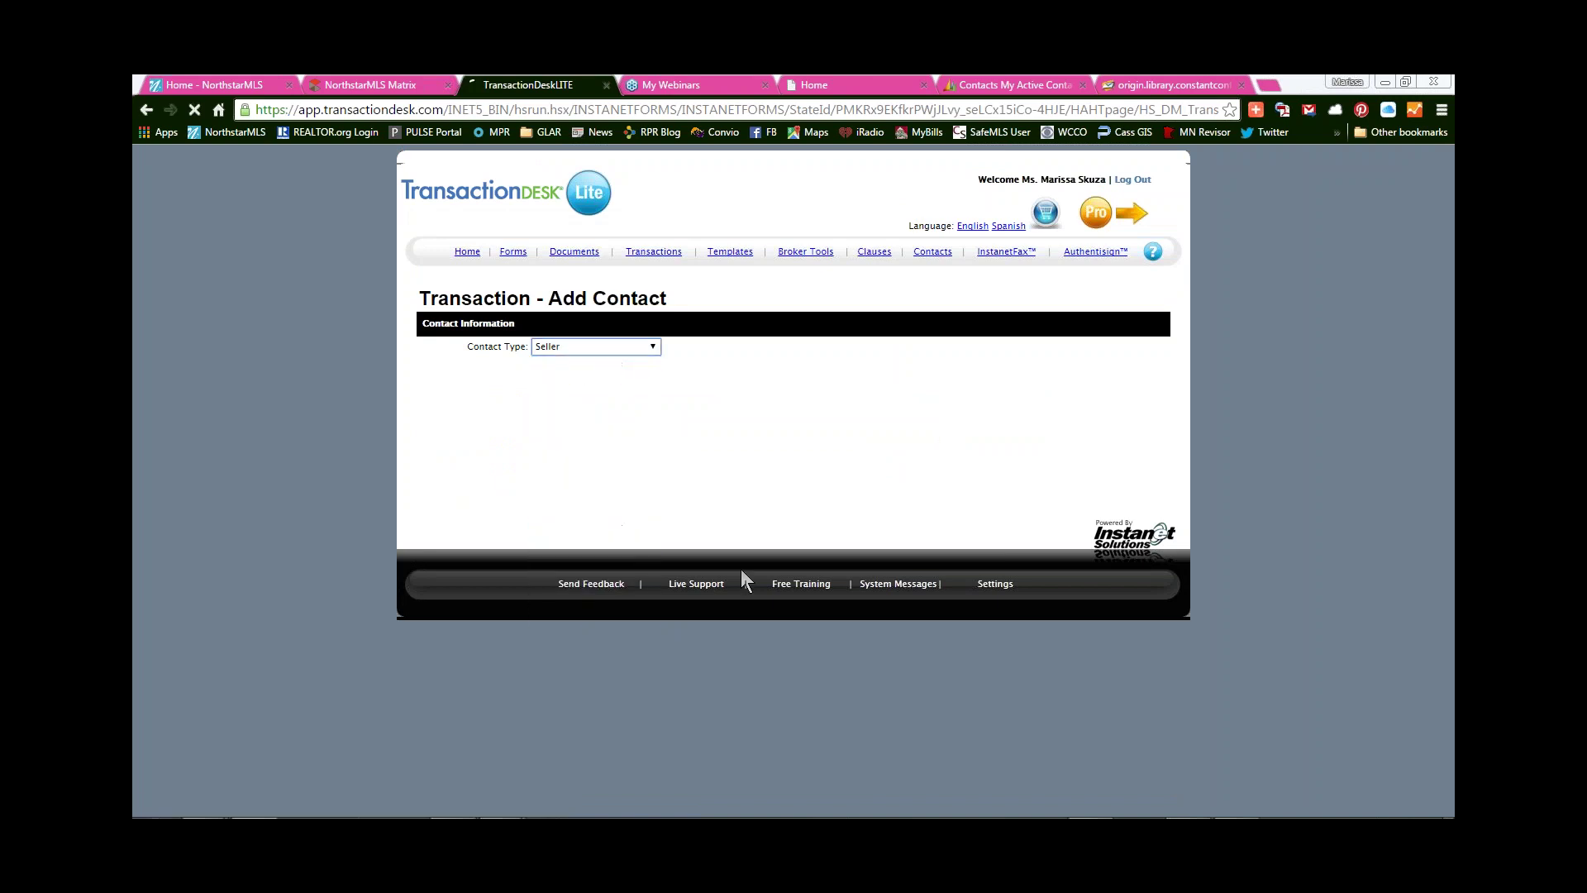
click(553, 368)
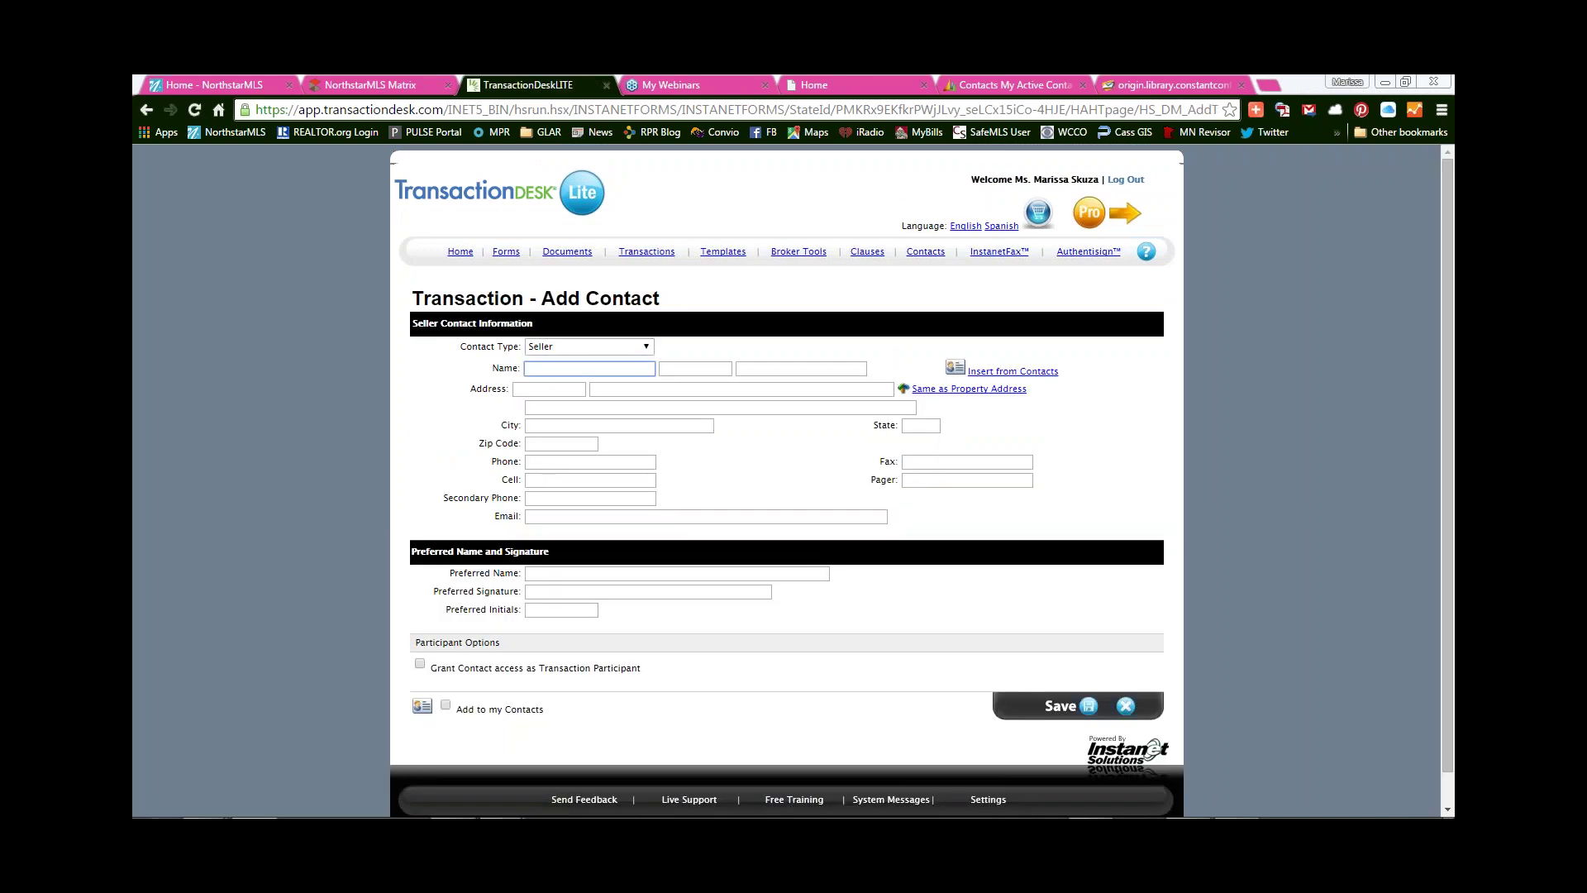
text(Jane)
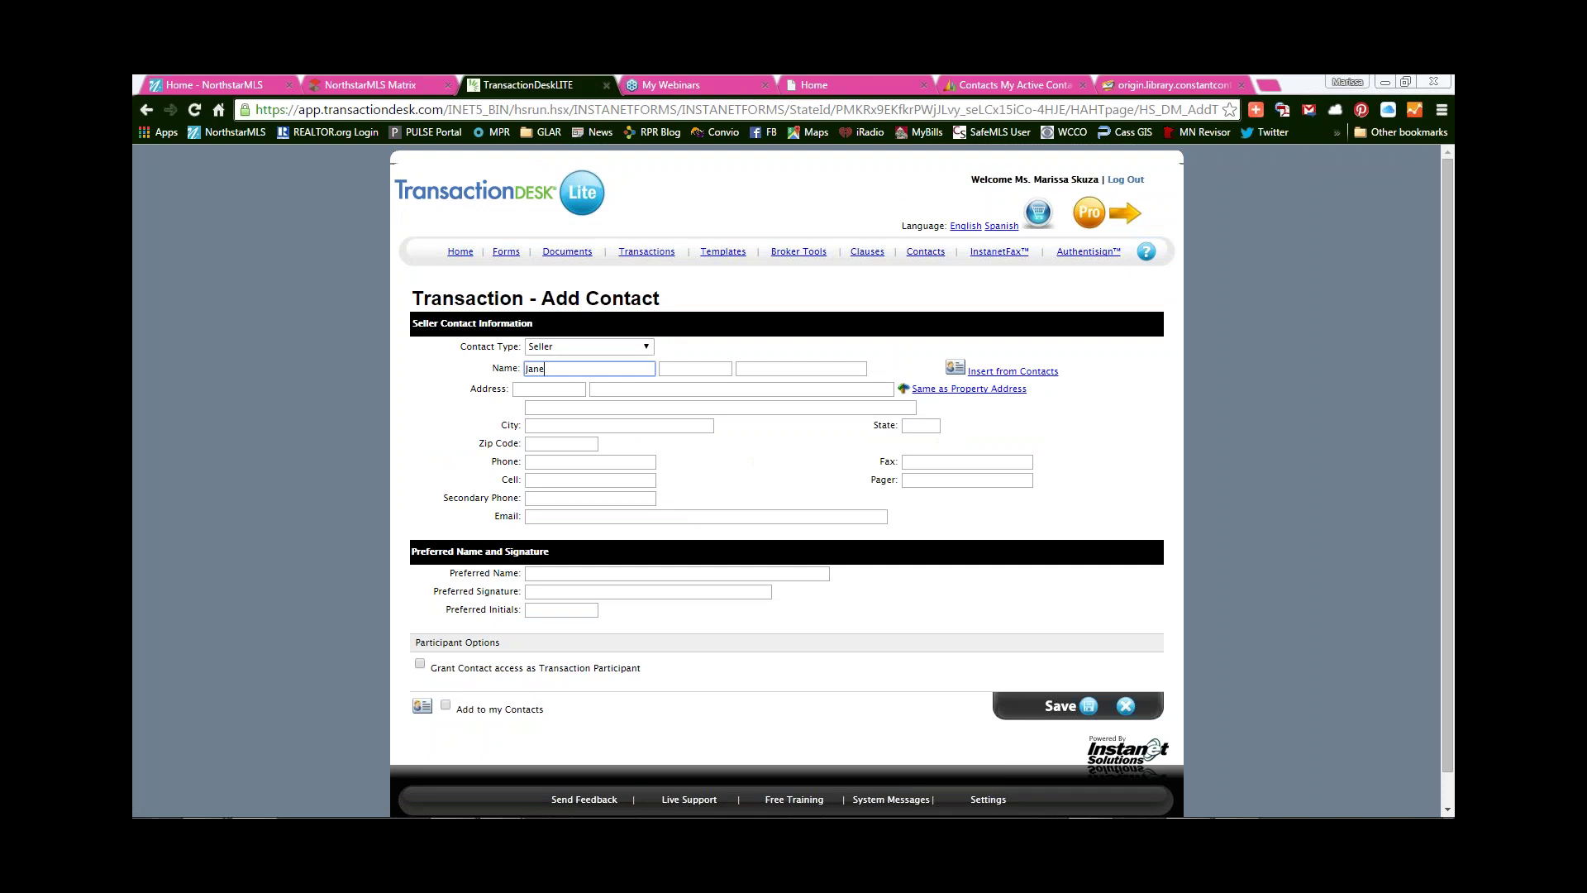
key(Tab)
text(A)
key(Tab)
text(Doe)
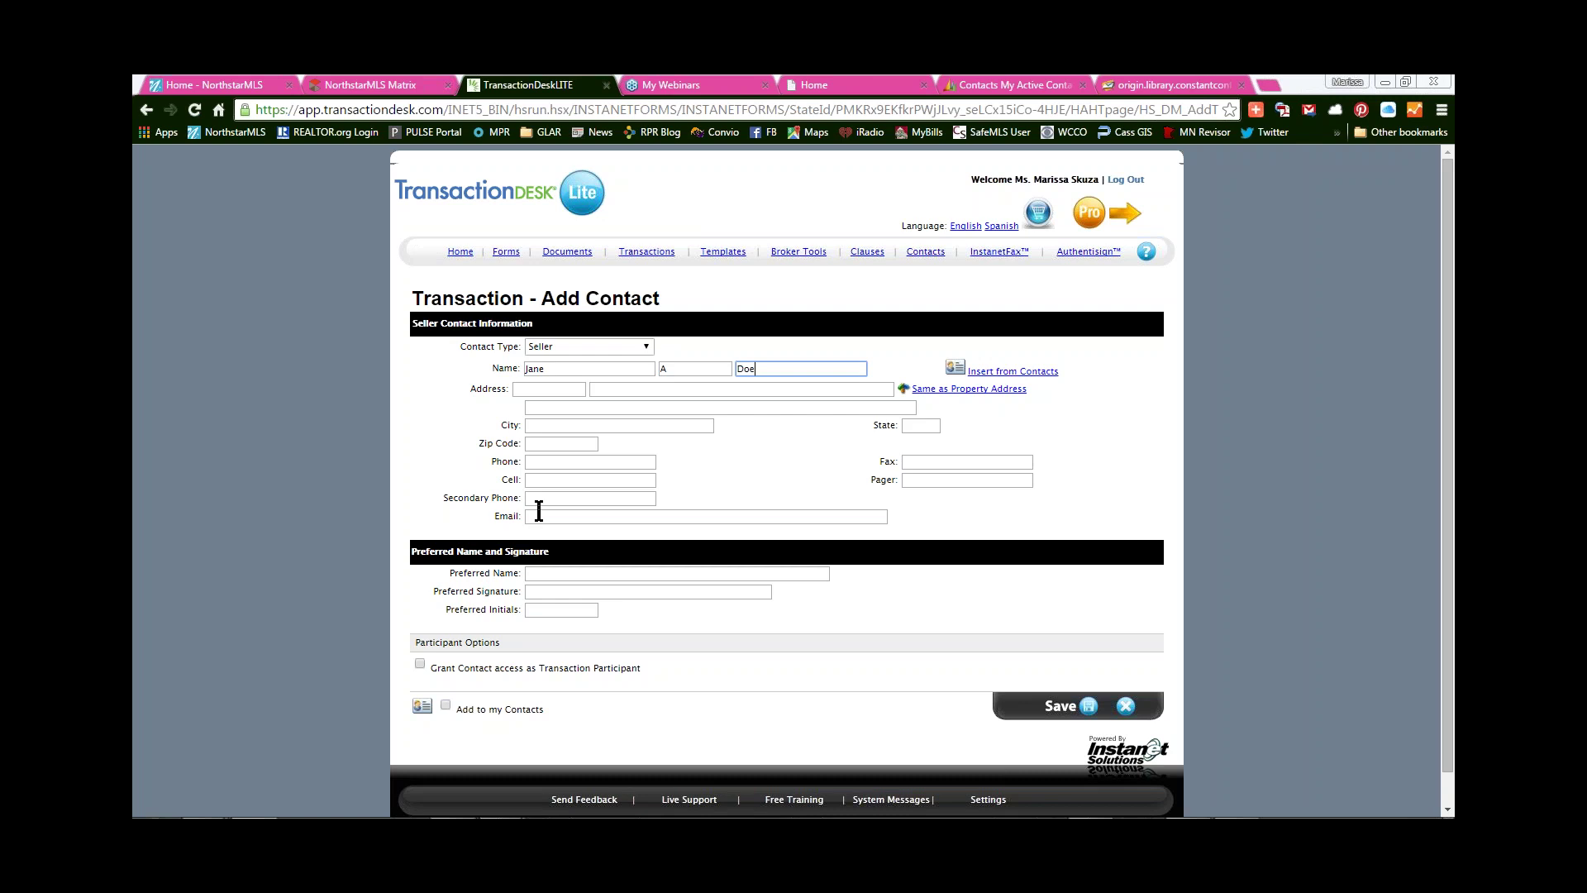
- Enter the second seller's e-mail, add to my contacts, use the property address, and save
click(550, 518)
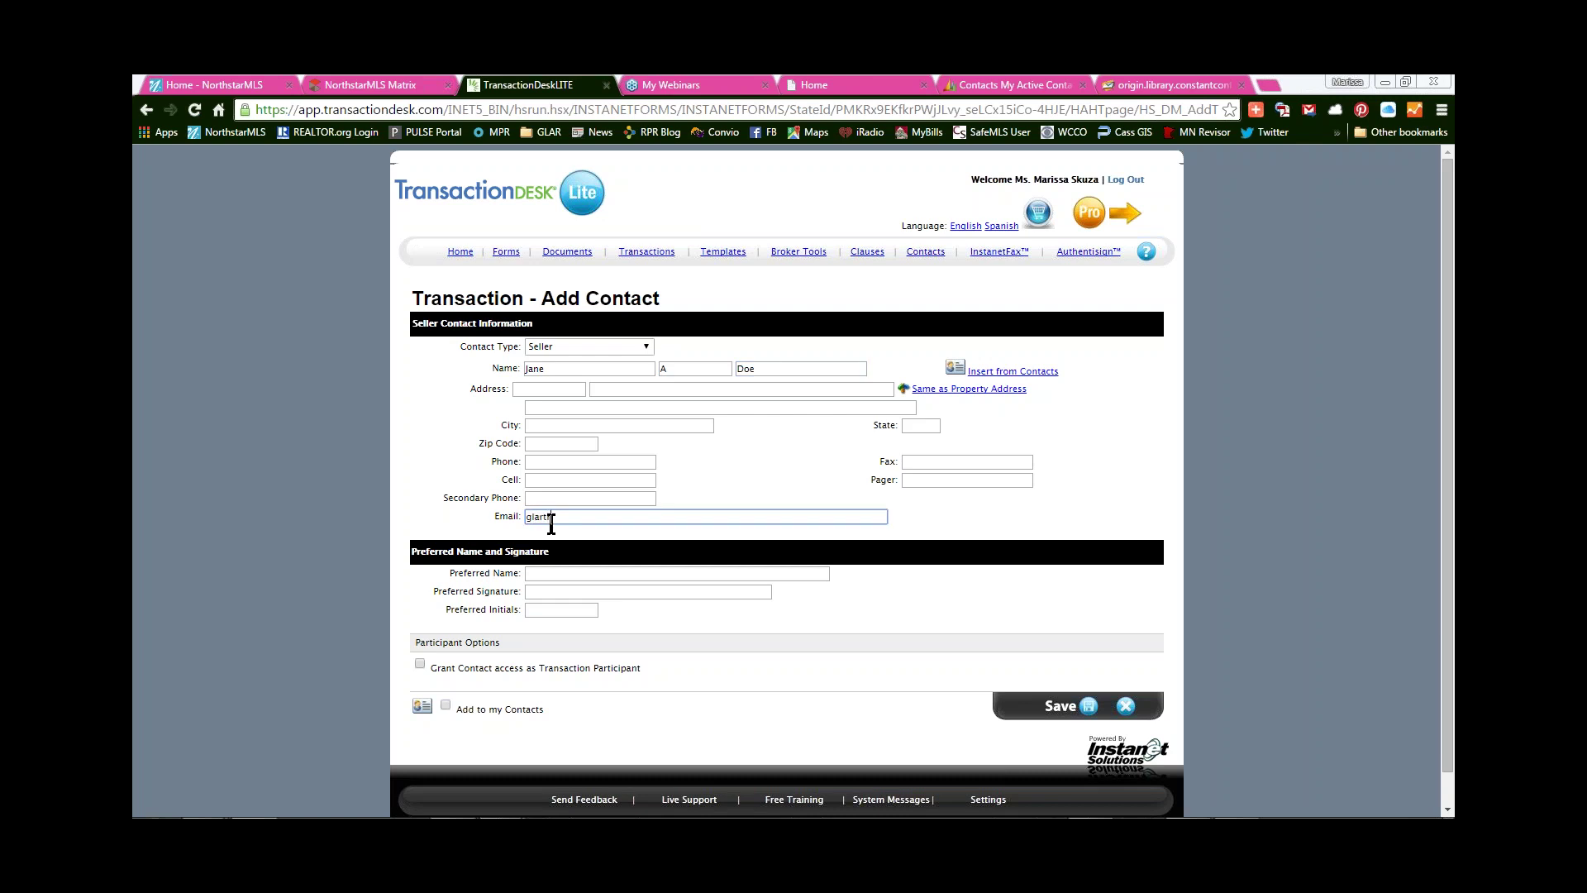
click(505, 708)
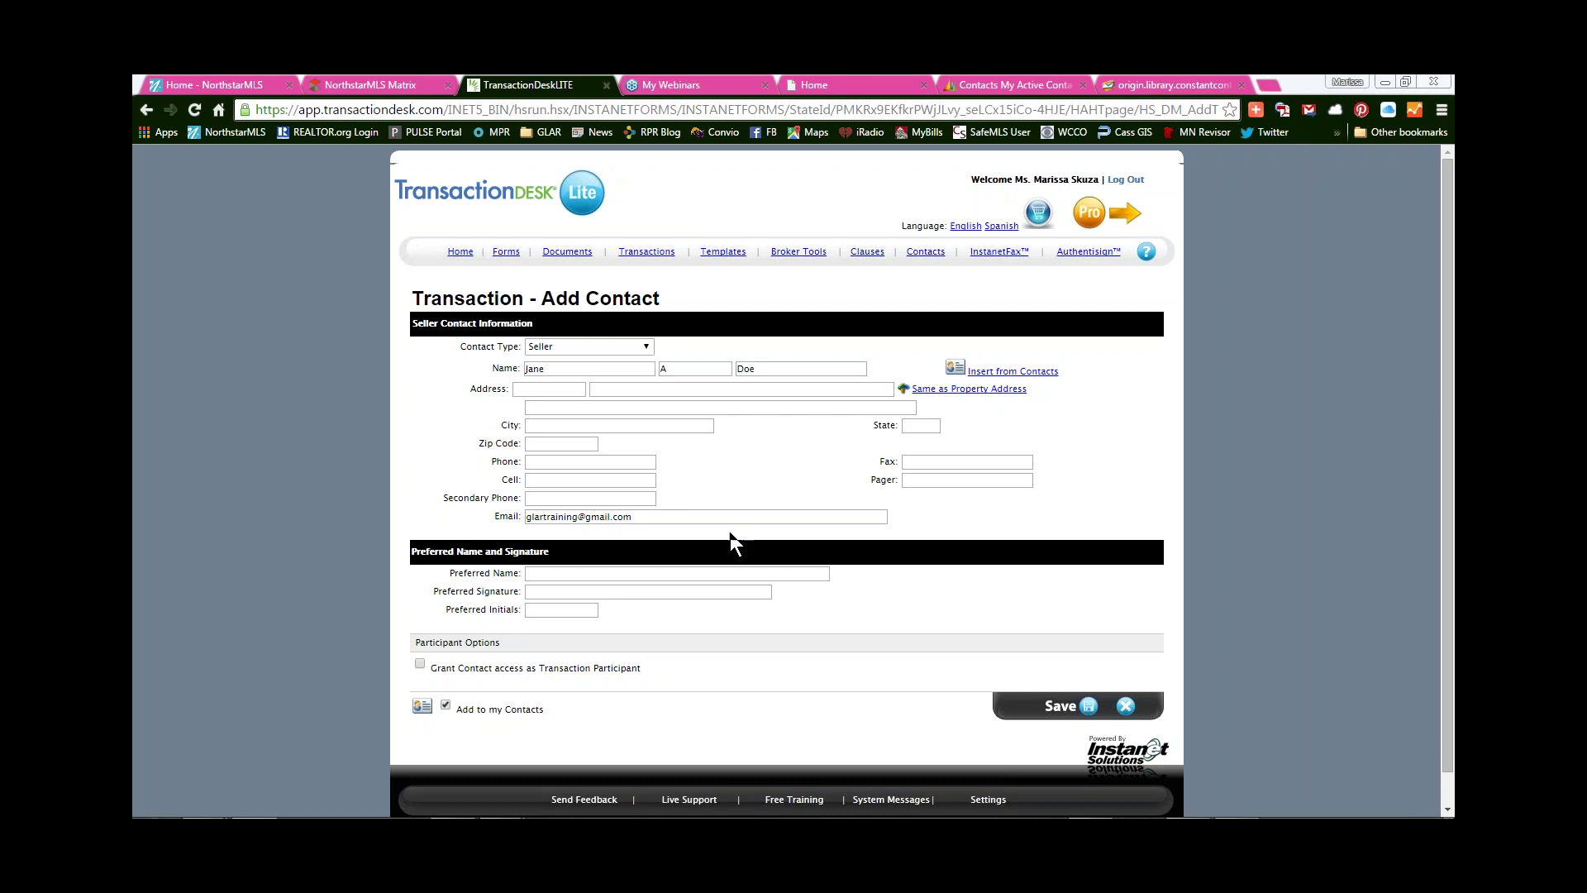
click(980, 390)
click(1077, 708)
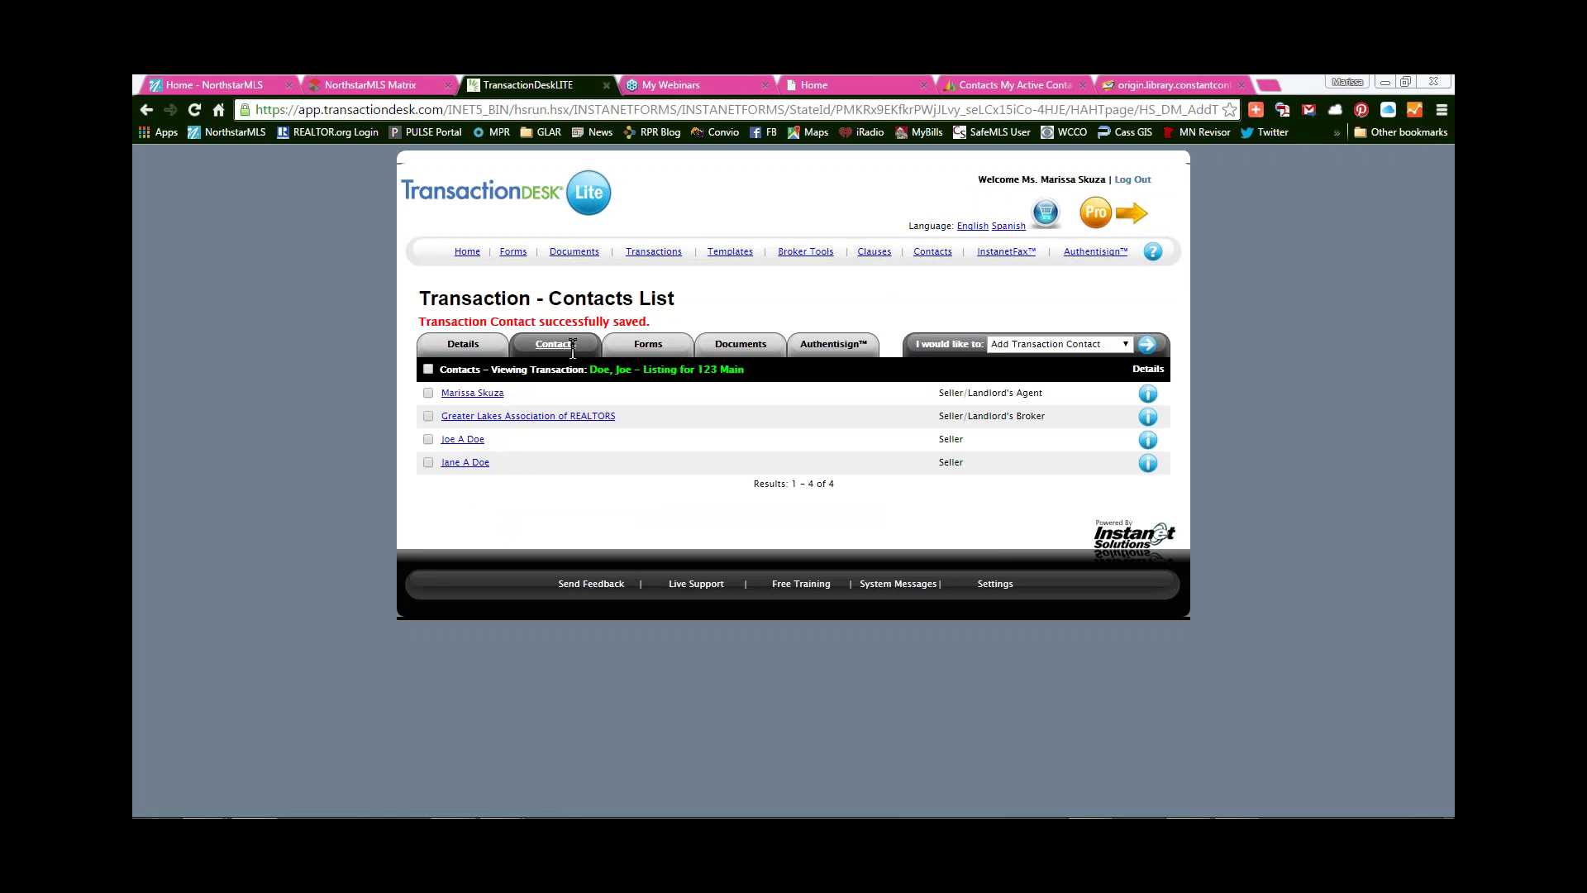
- From the 123 Main transaction's Forms tab, run Add New Form to reach the Add Forms page
click(649, 345)
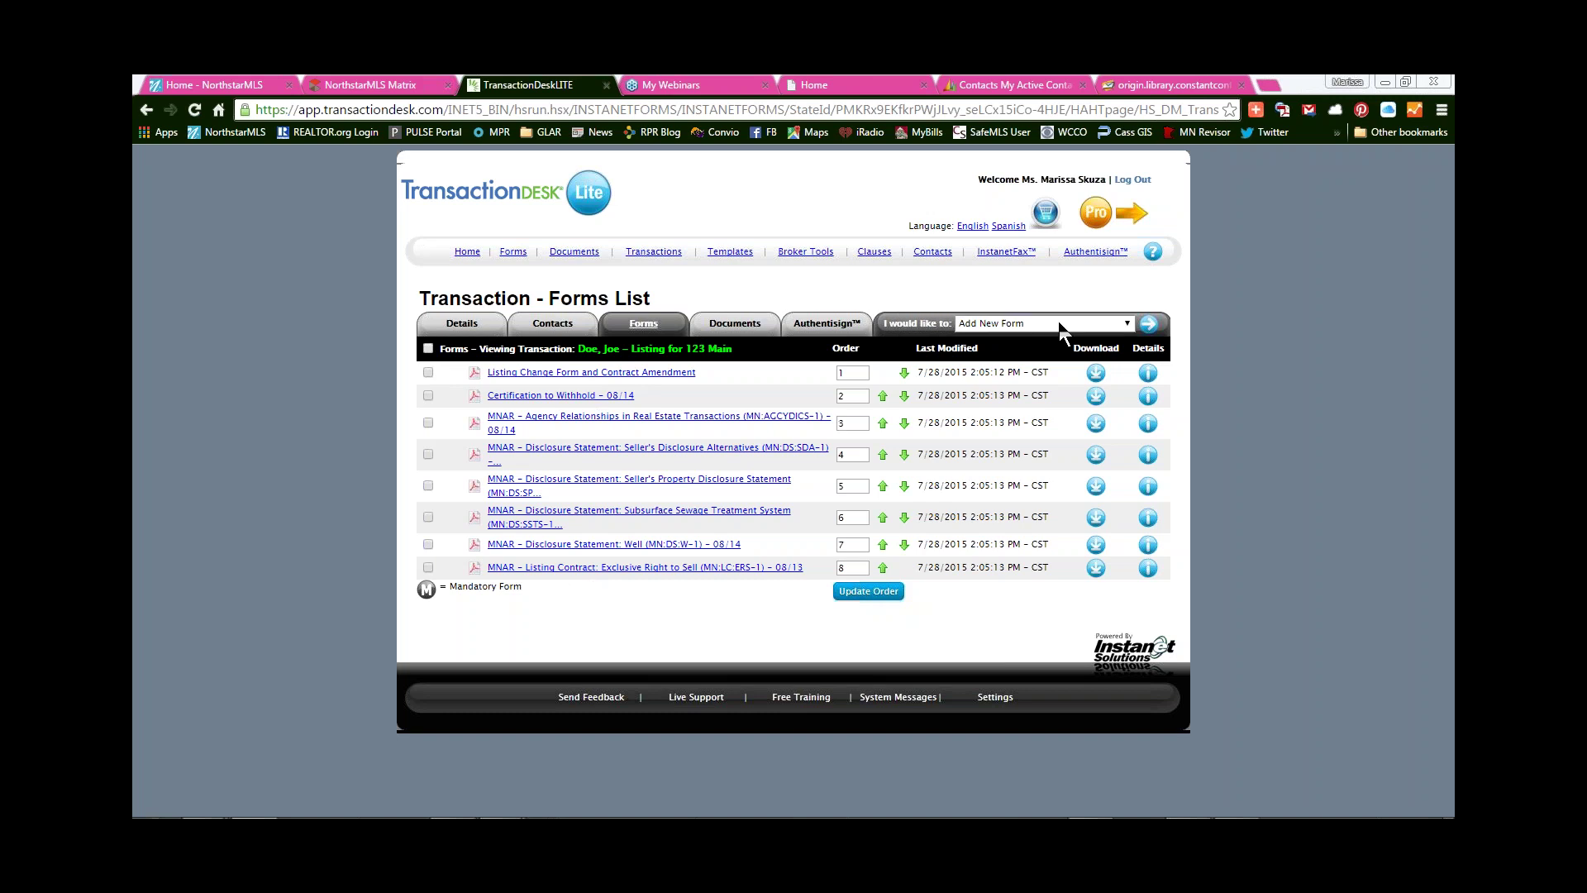
click(1151, 327)
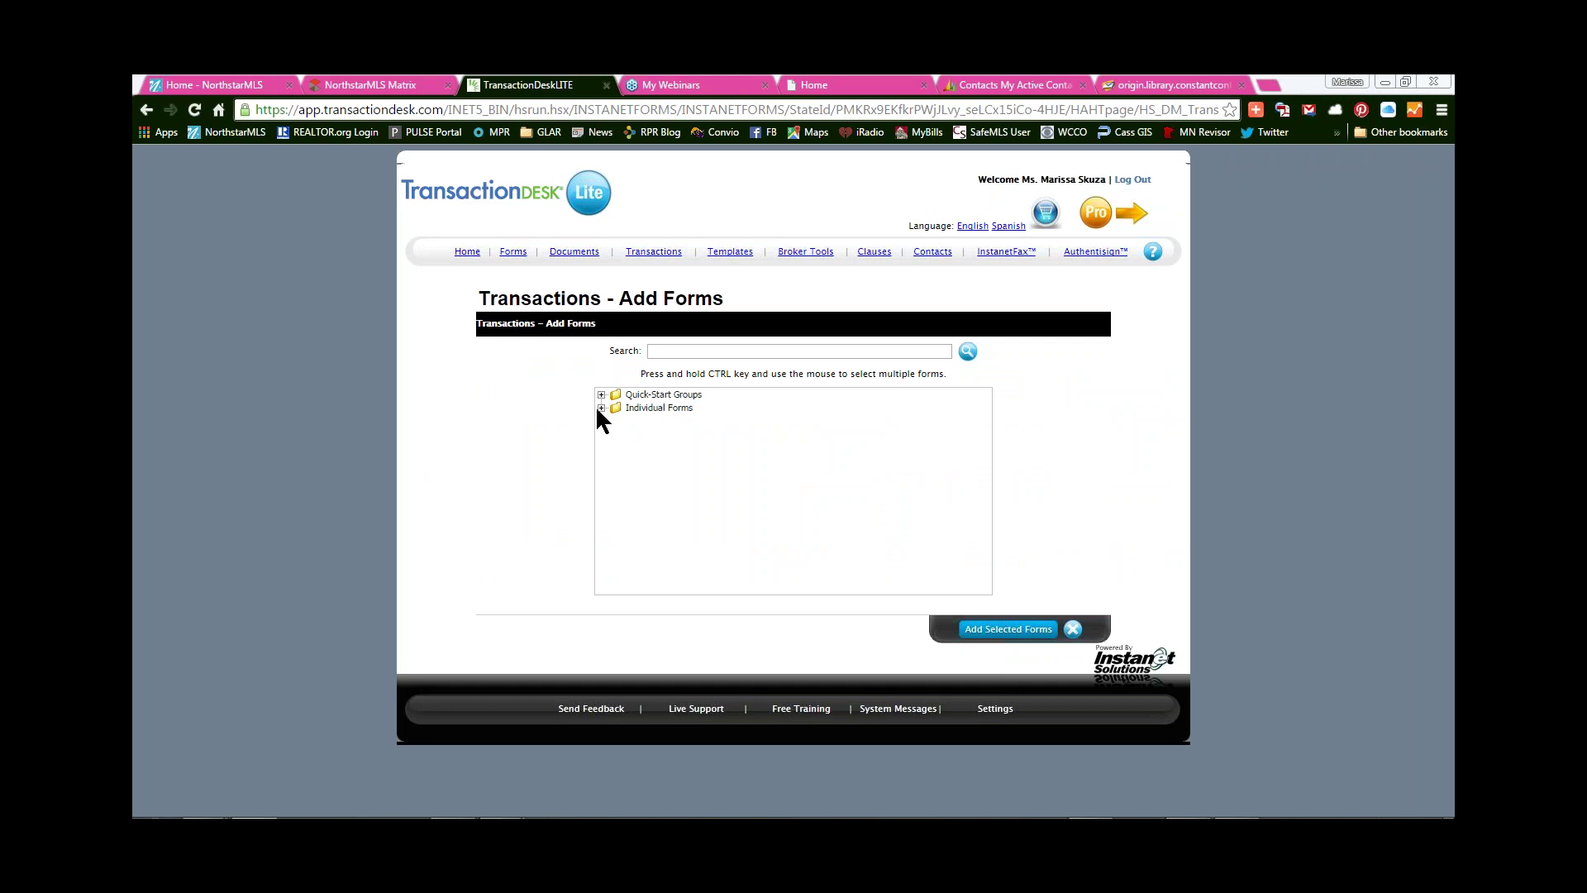
- From the MNAR MN Residential Forms list, add the Exclusive Right to Sell contract and the Location Map
click(602, 408)
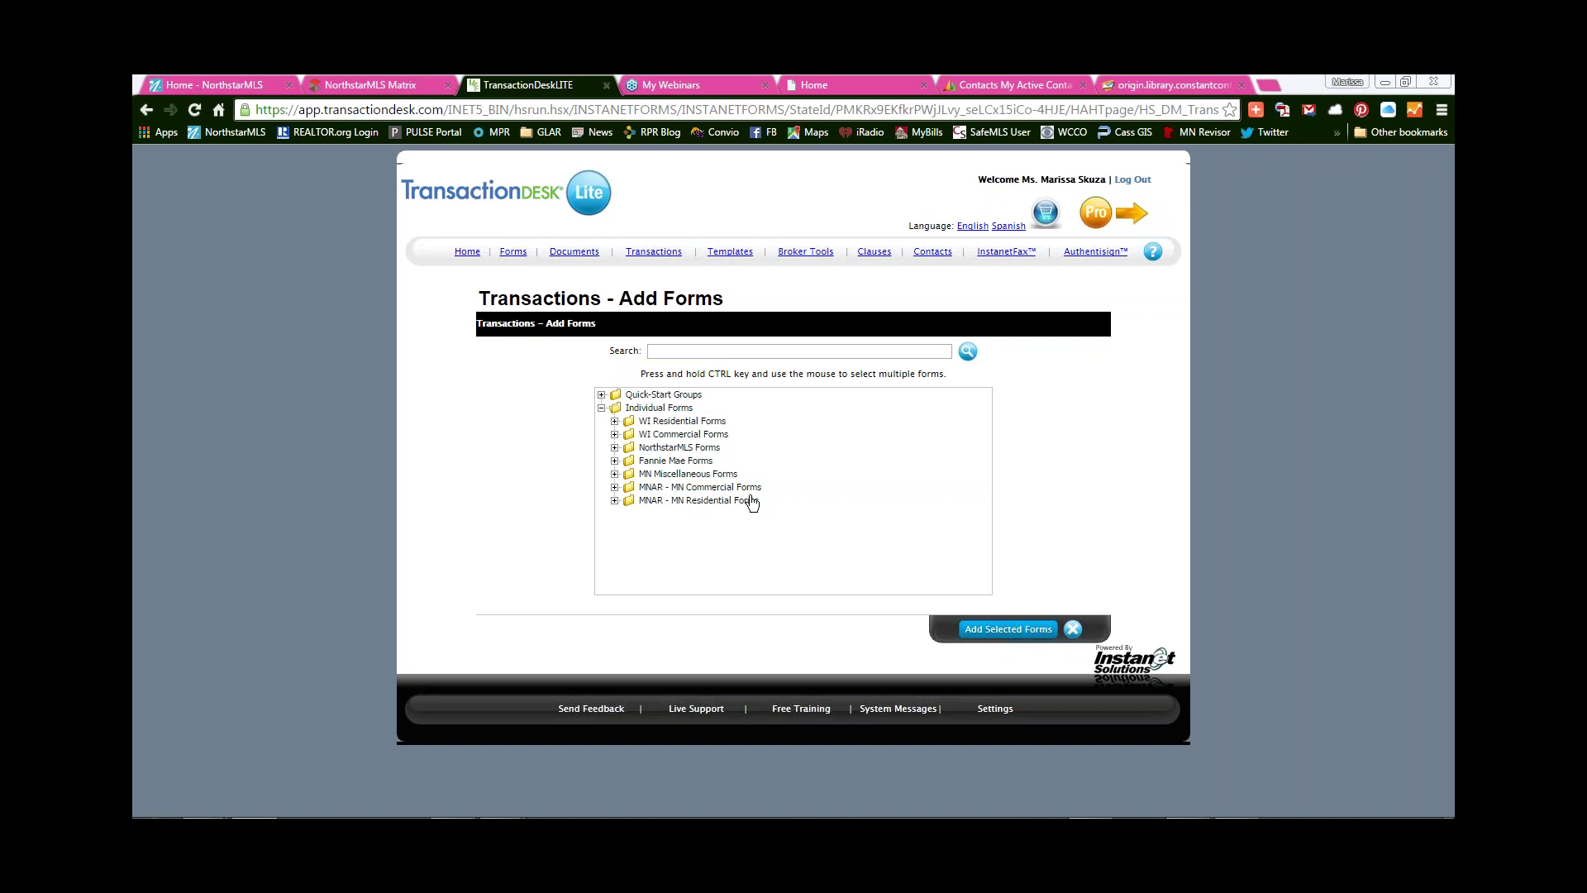
click(614, 500)
scroll(786, 539, down, 3)
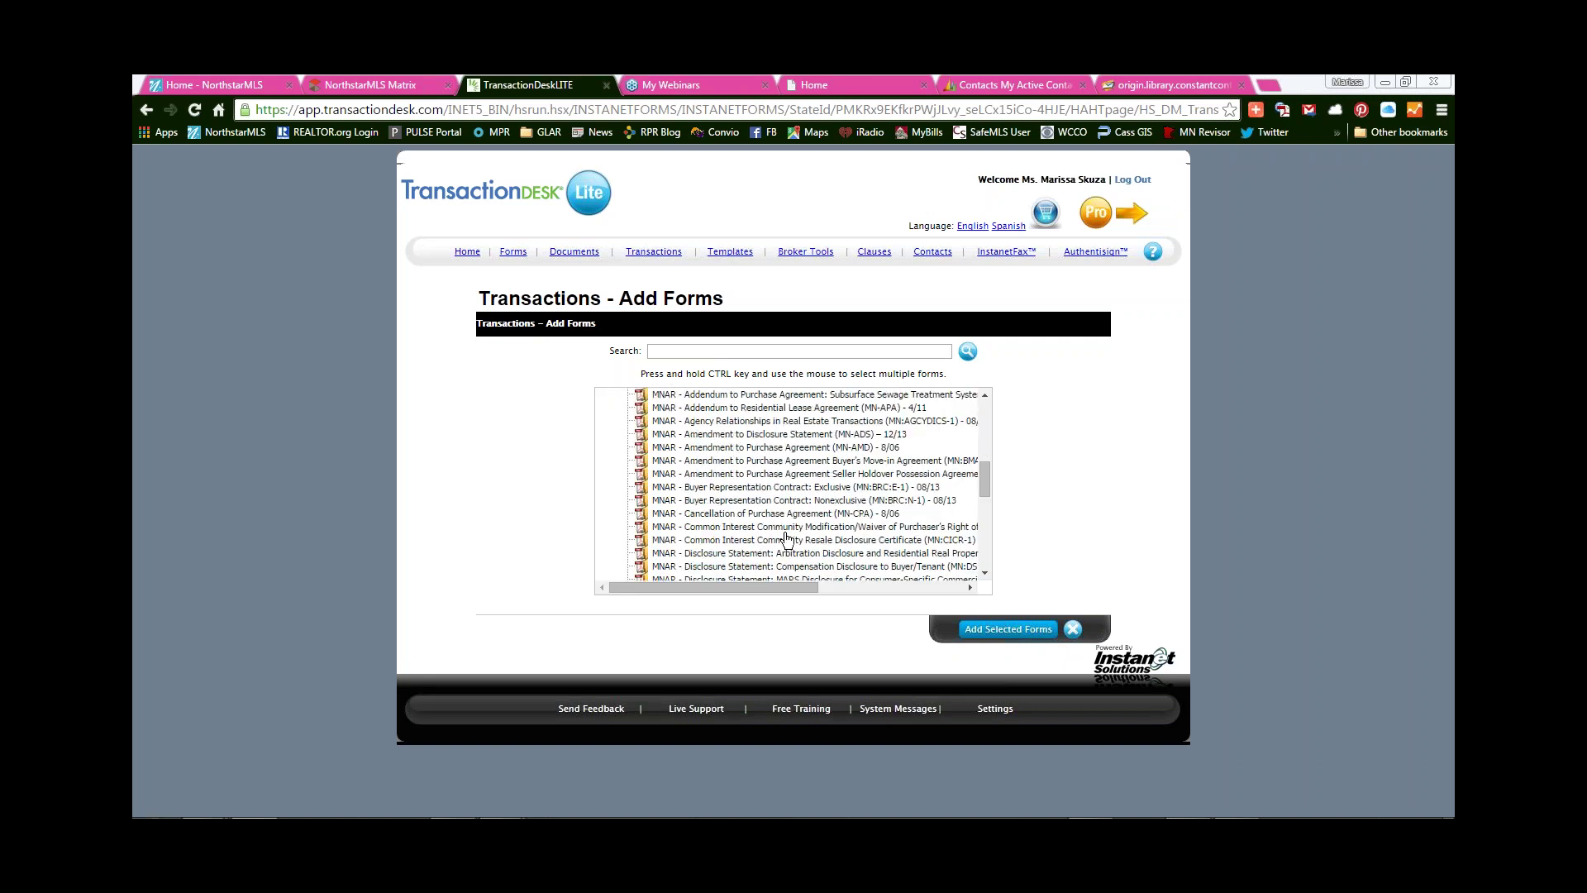
scroll(785, 539, up, 5)
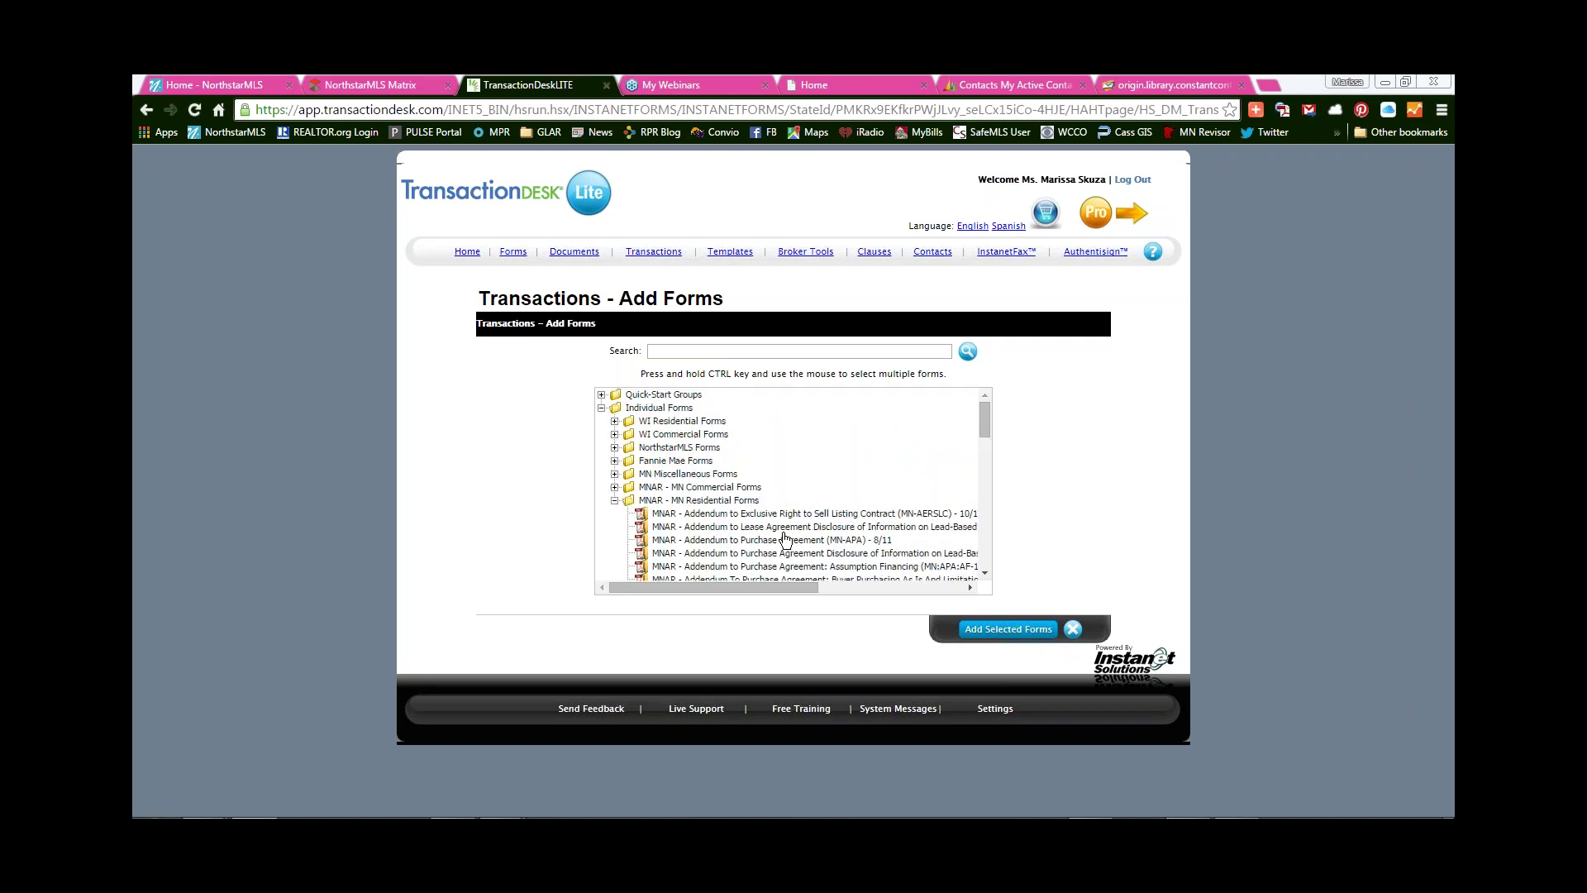
scroll(762, 537, down, 10)
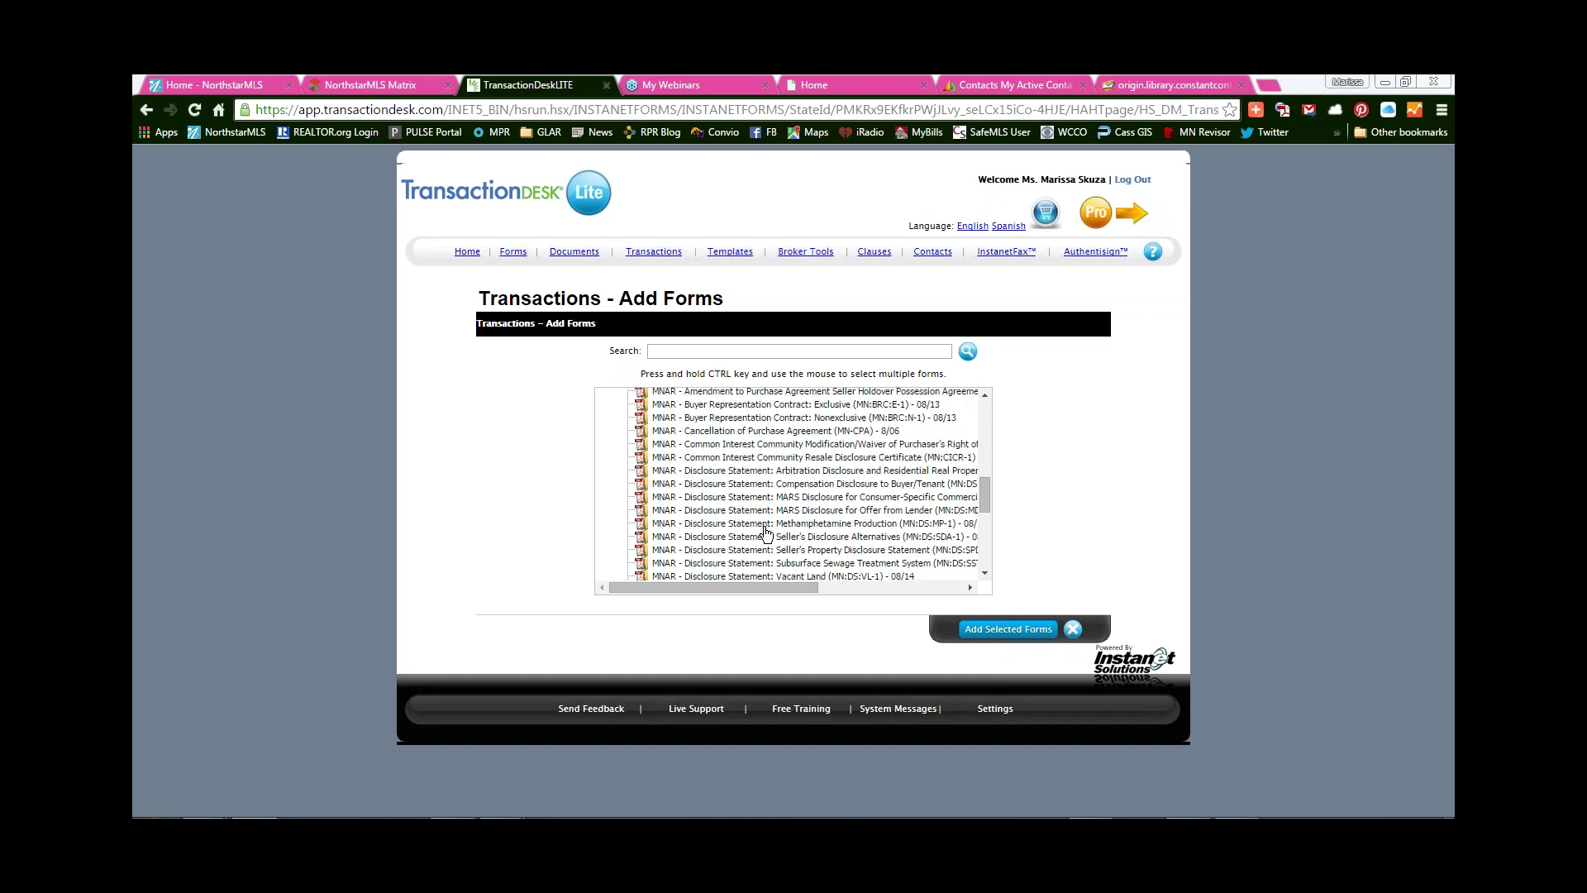
scroll(764, 533, down, 2)
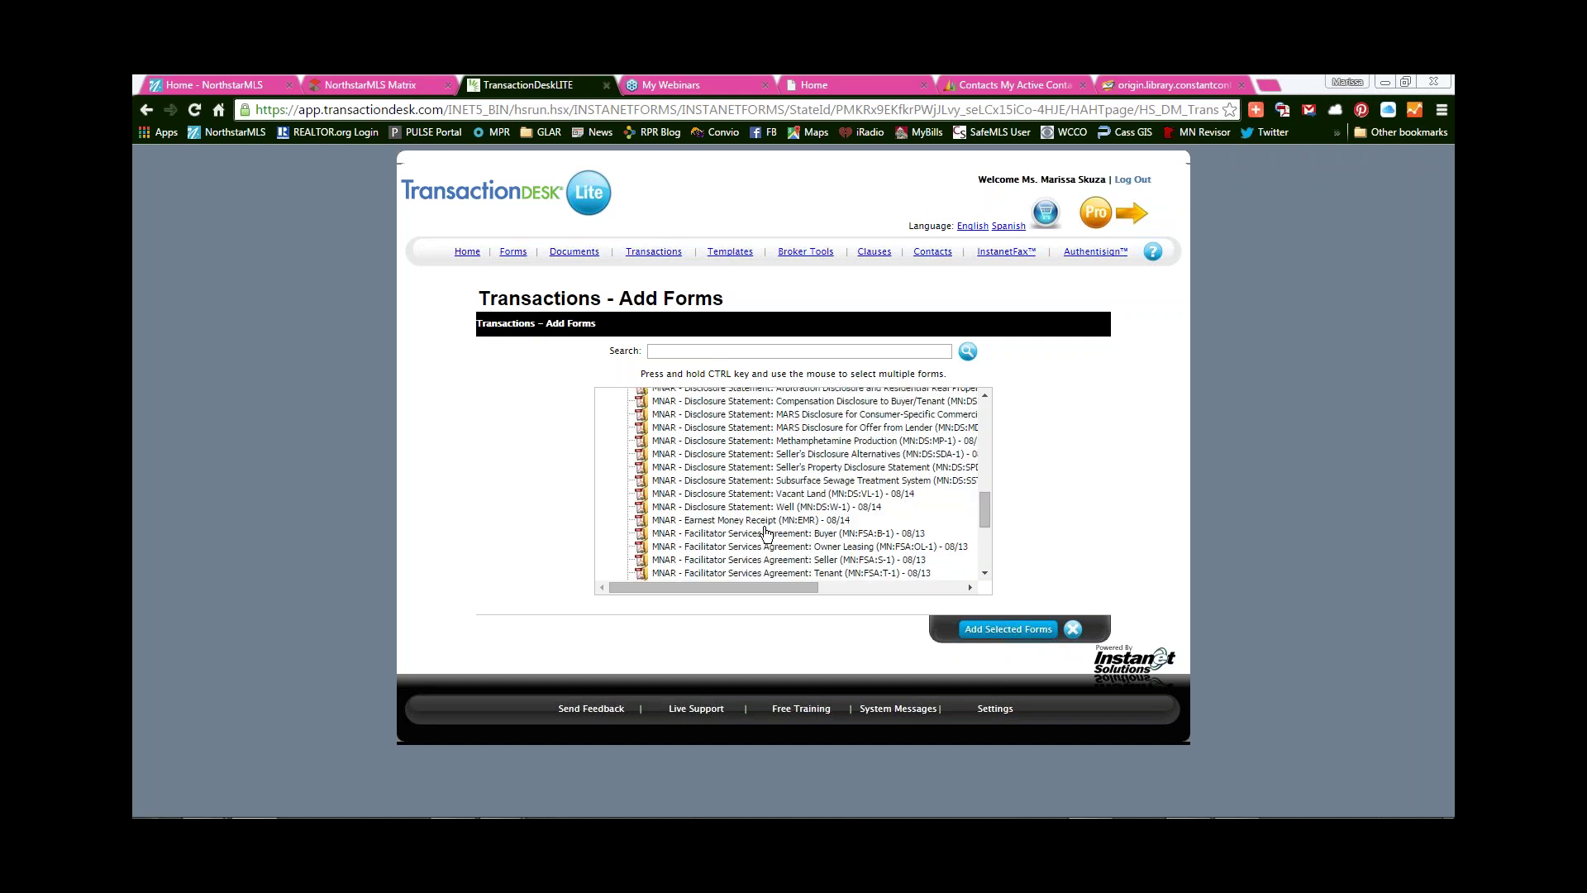
scroll(765, 533, down, 4)
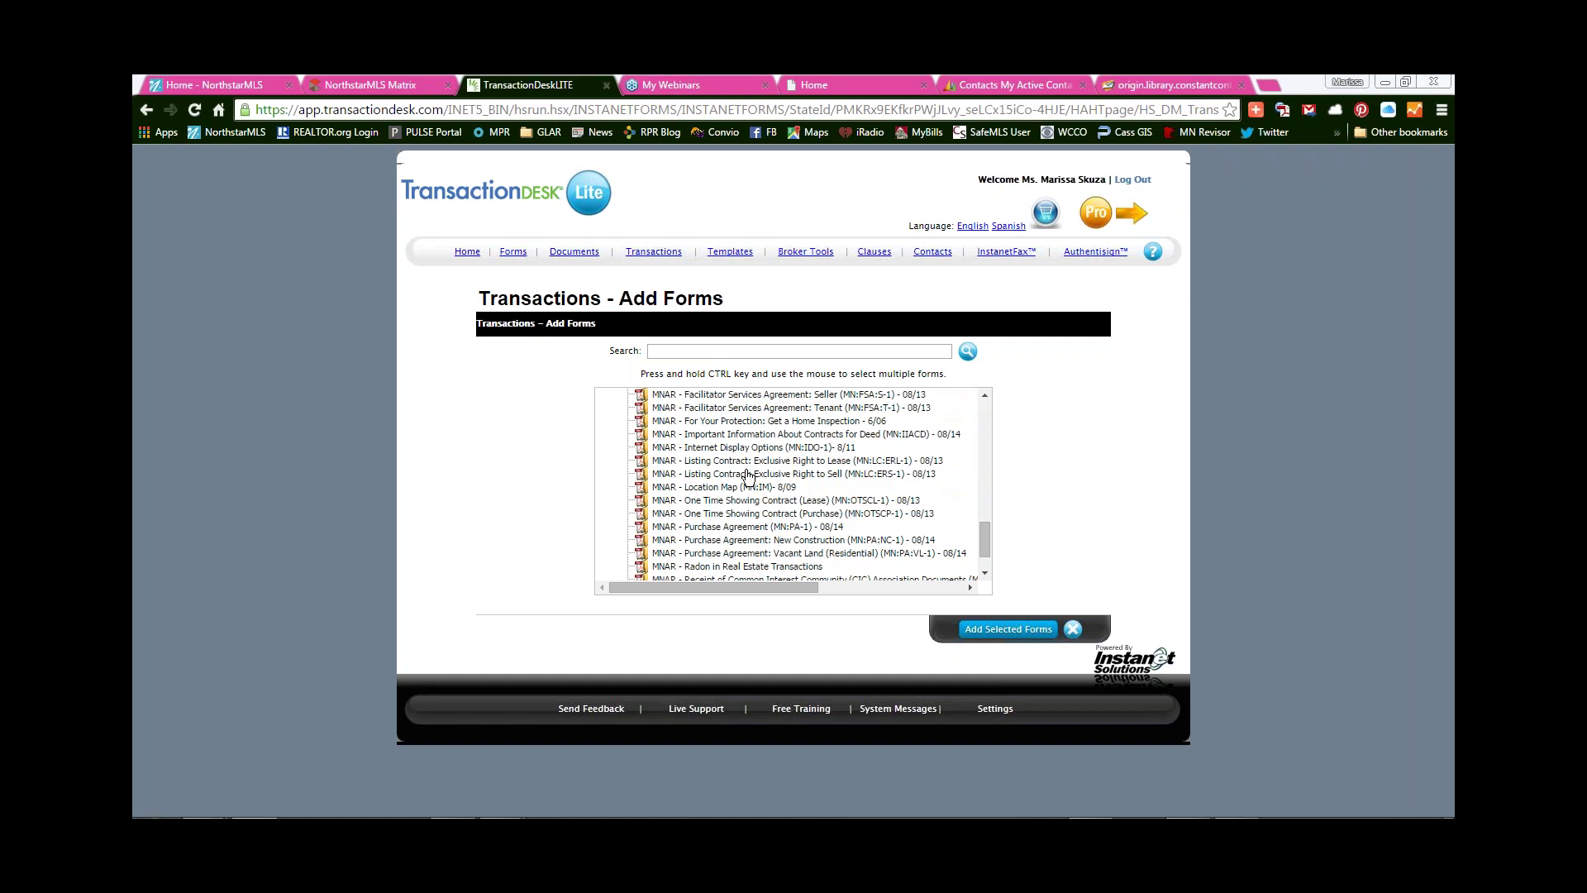
click(750, 474)
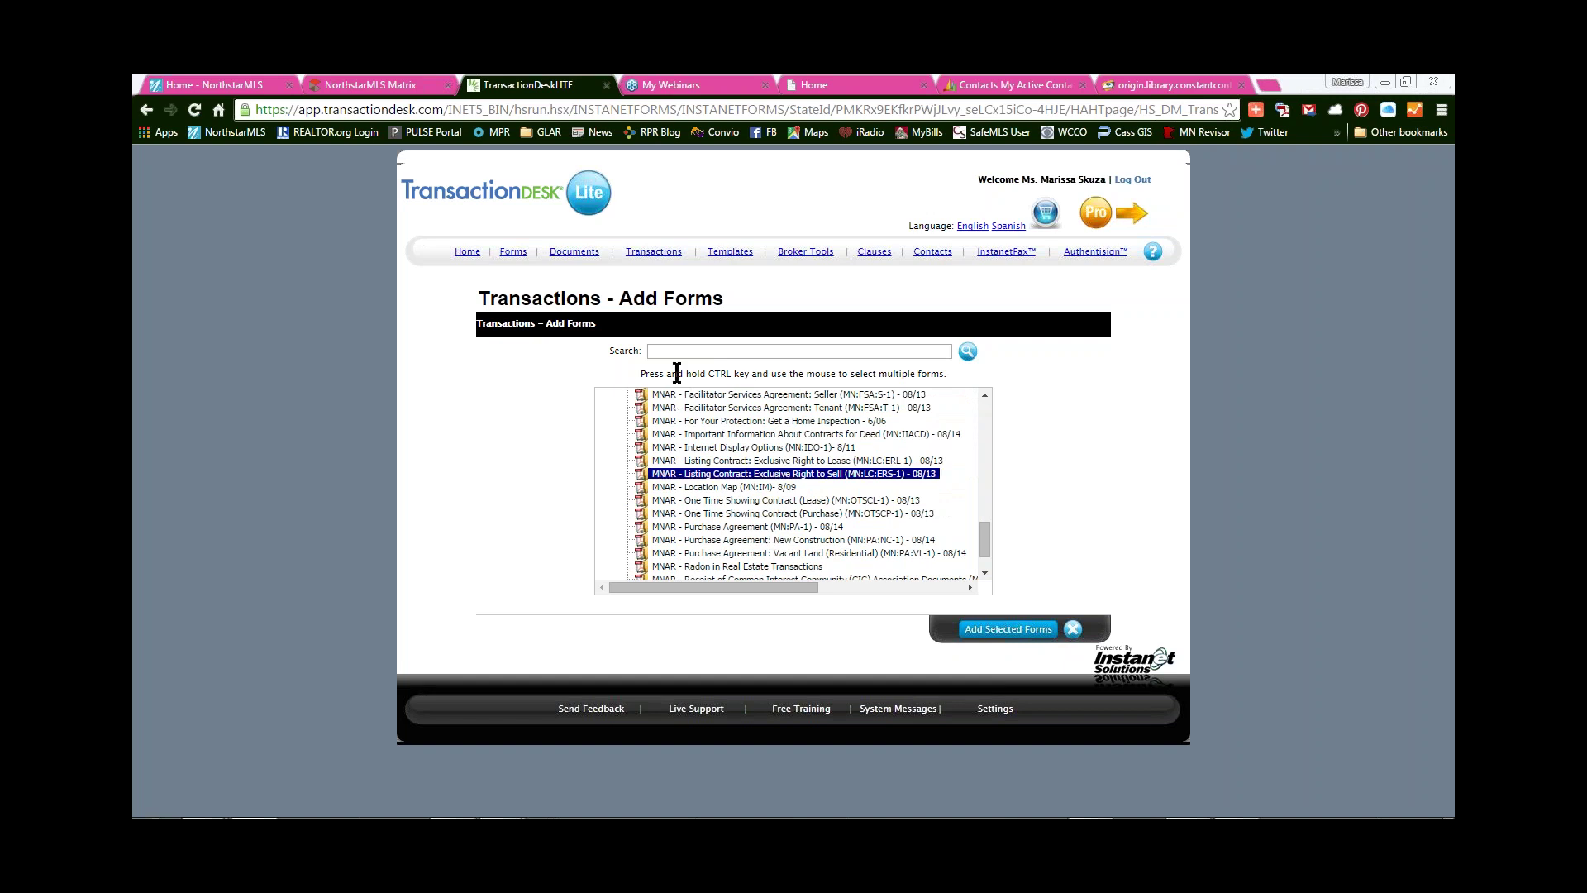
drag(708, 376, 741, 376)
click(768, 369)
ctrl+click(727, 488)
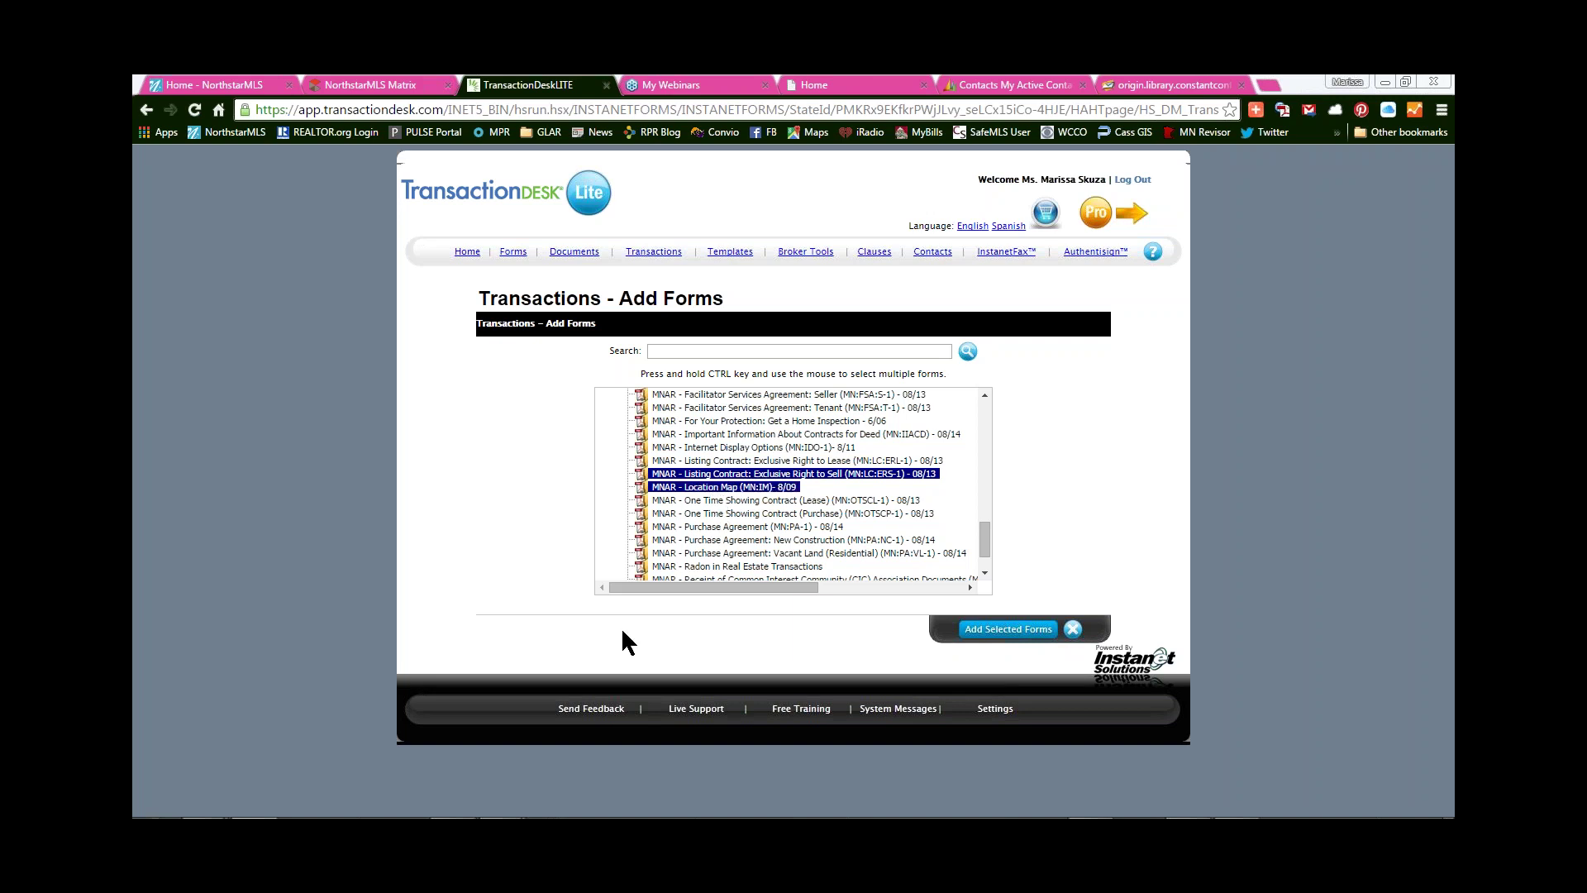
click(1004, 630)
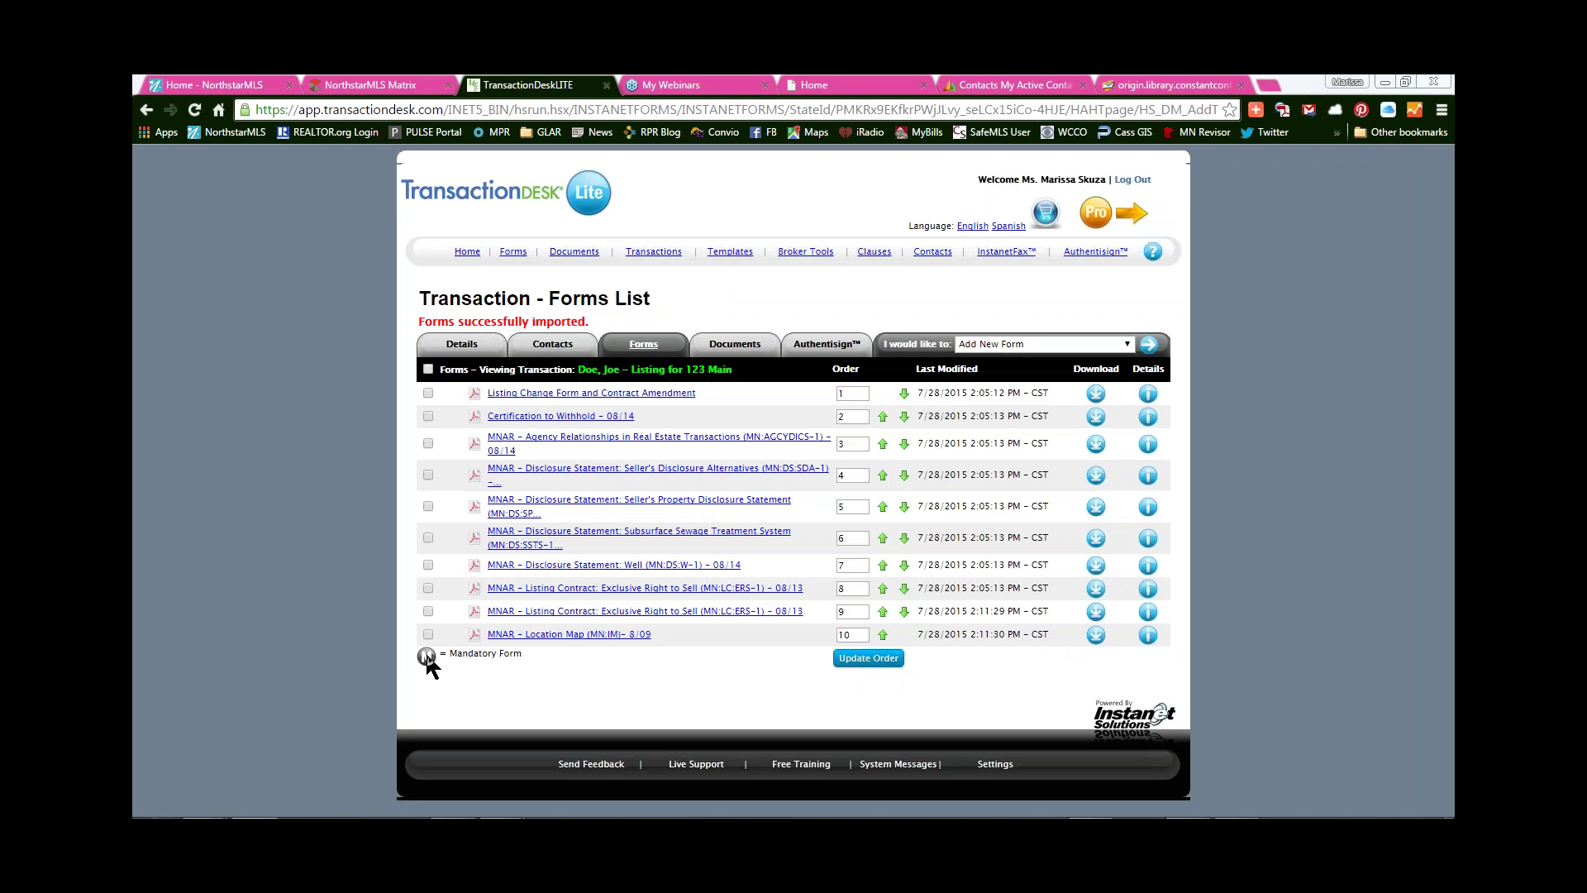
- Delete the duplicate Exclusive Right to Sell contract in row 9 and confirm the deletion
drag(434, 654, 419, 653)
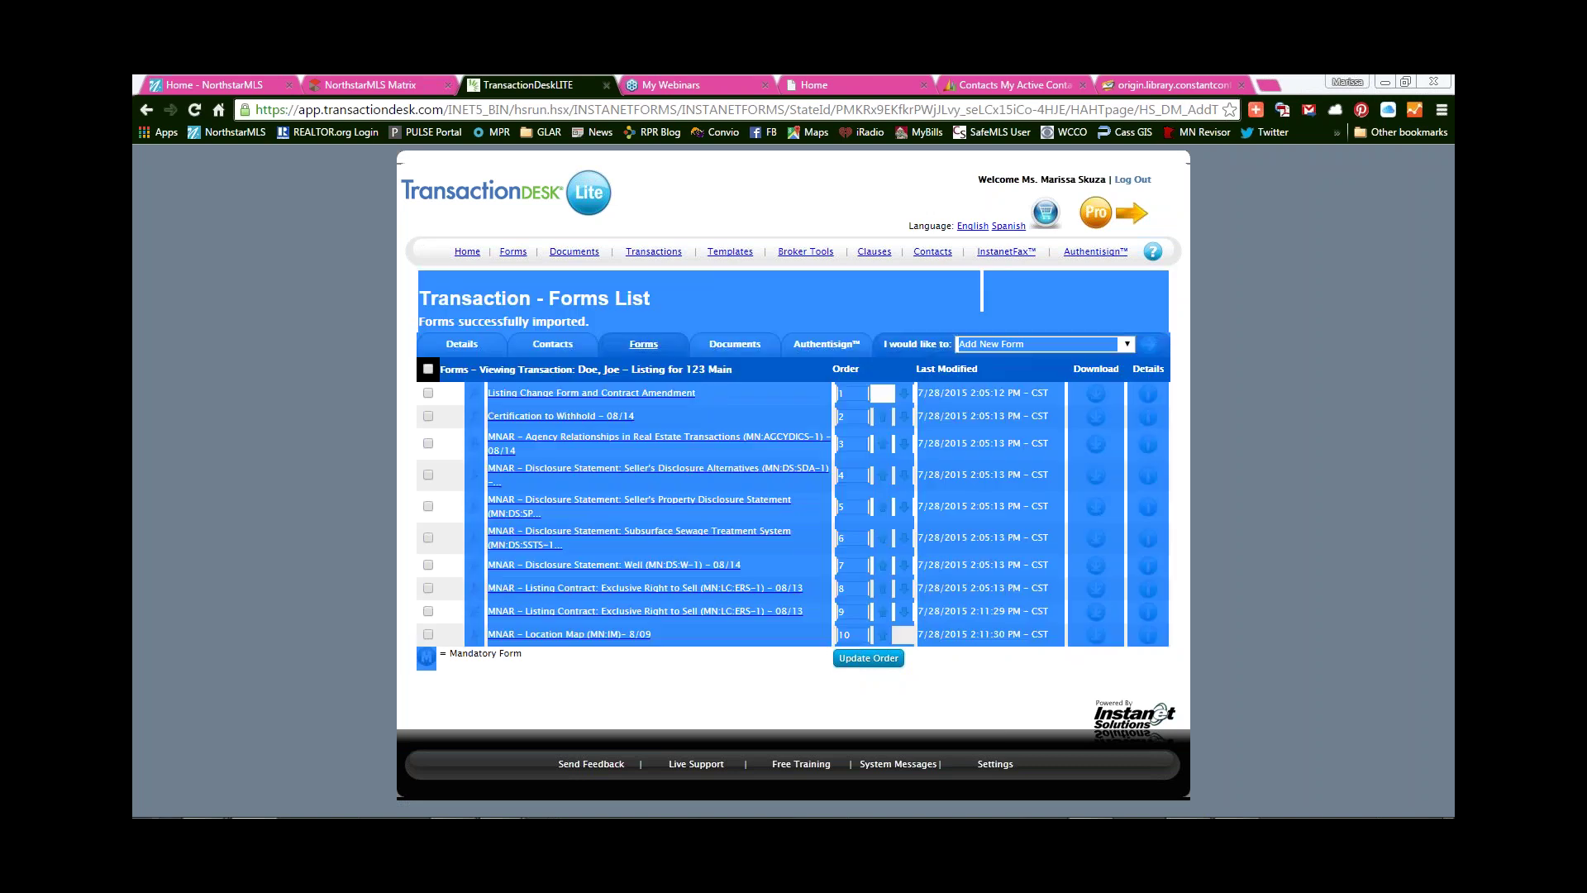
click(475, 660)
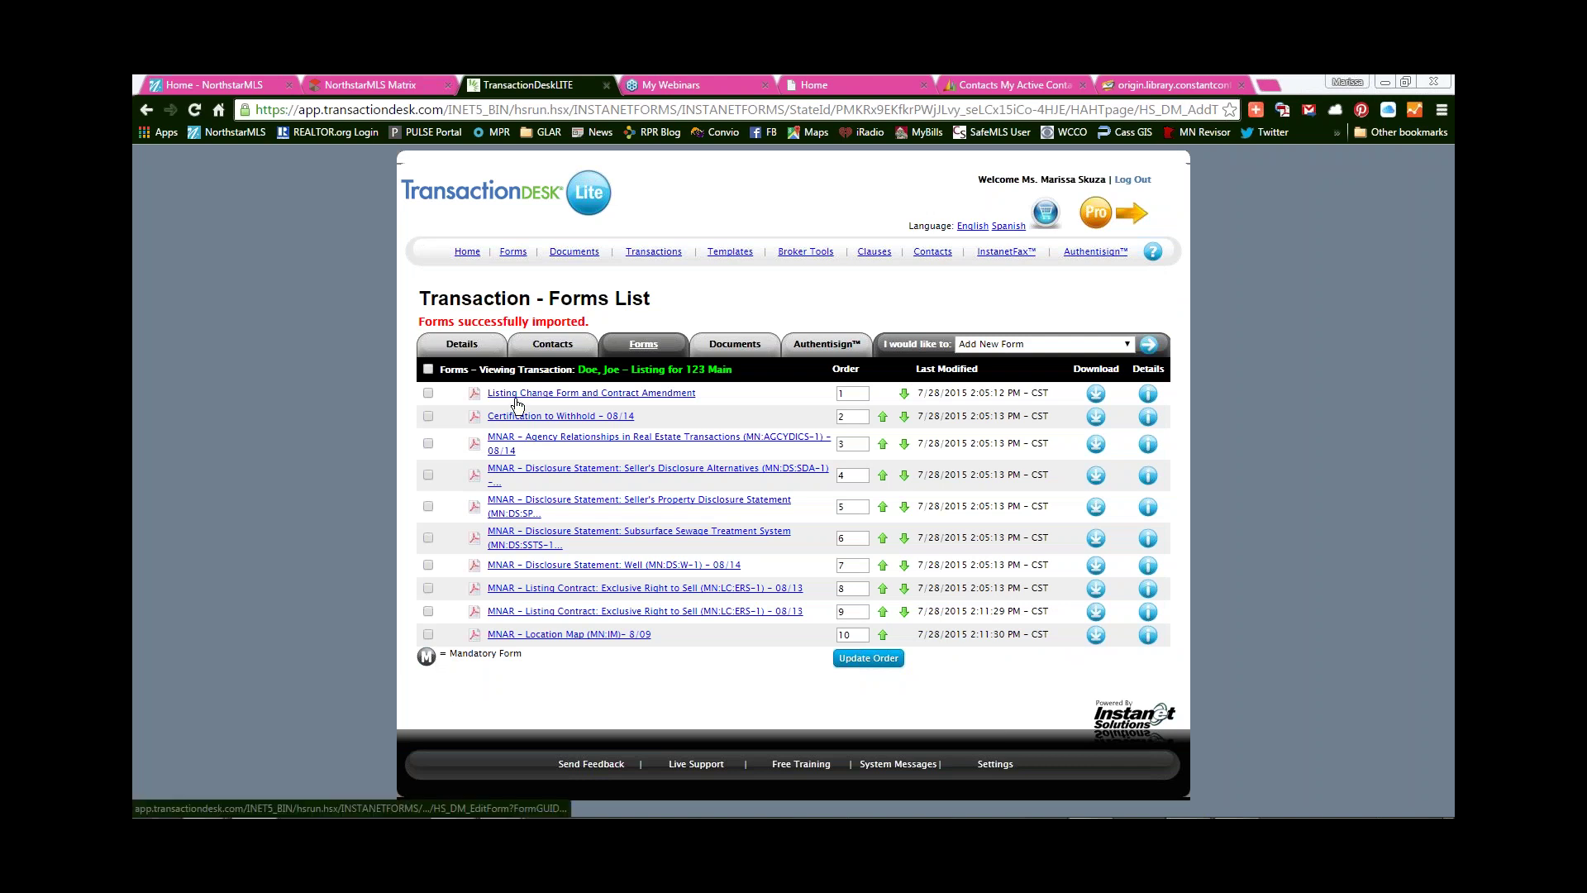
click(428, 612)
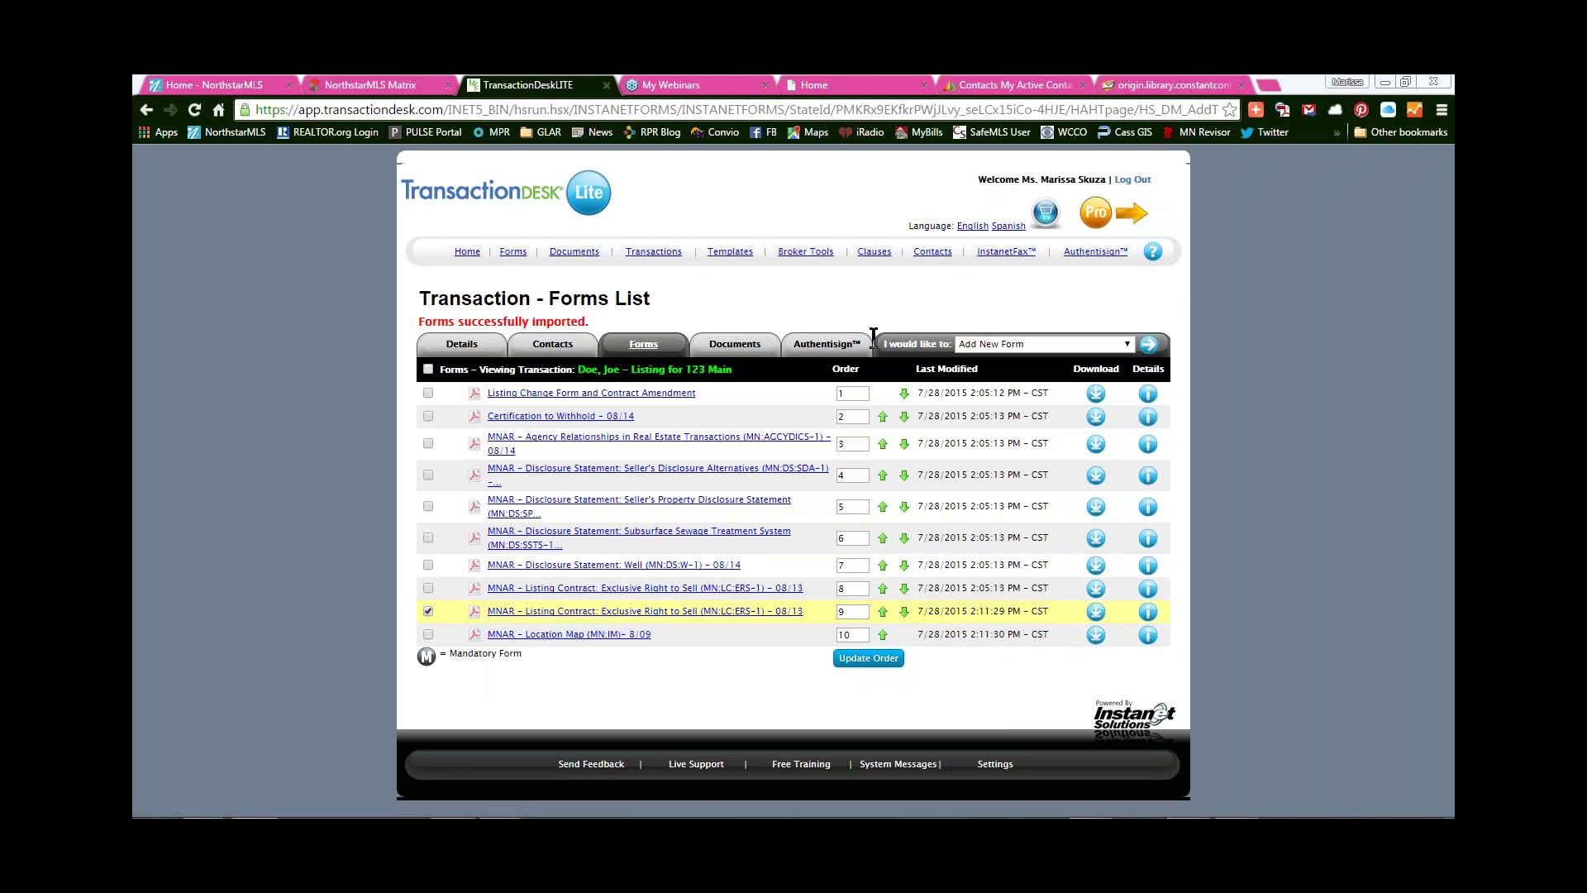
click(979, 345)
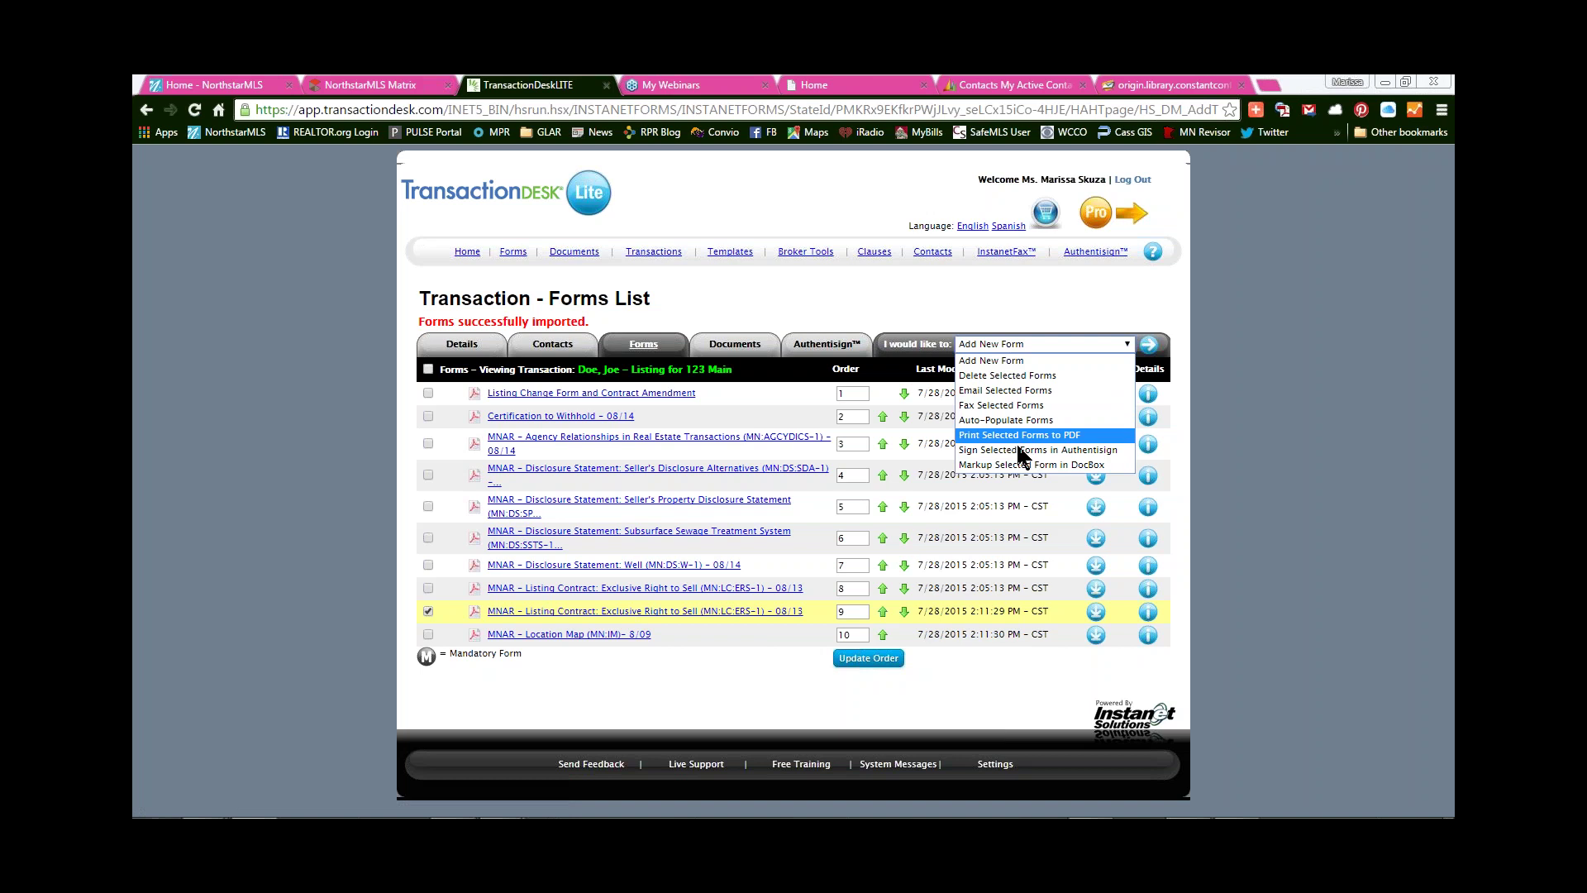
click(1004, 377)
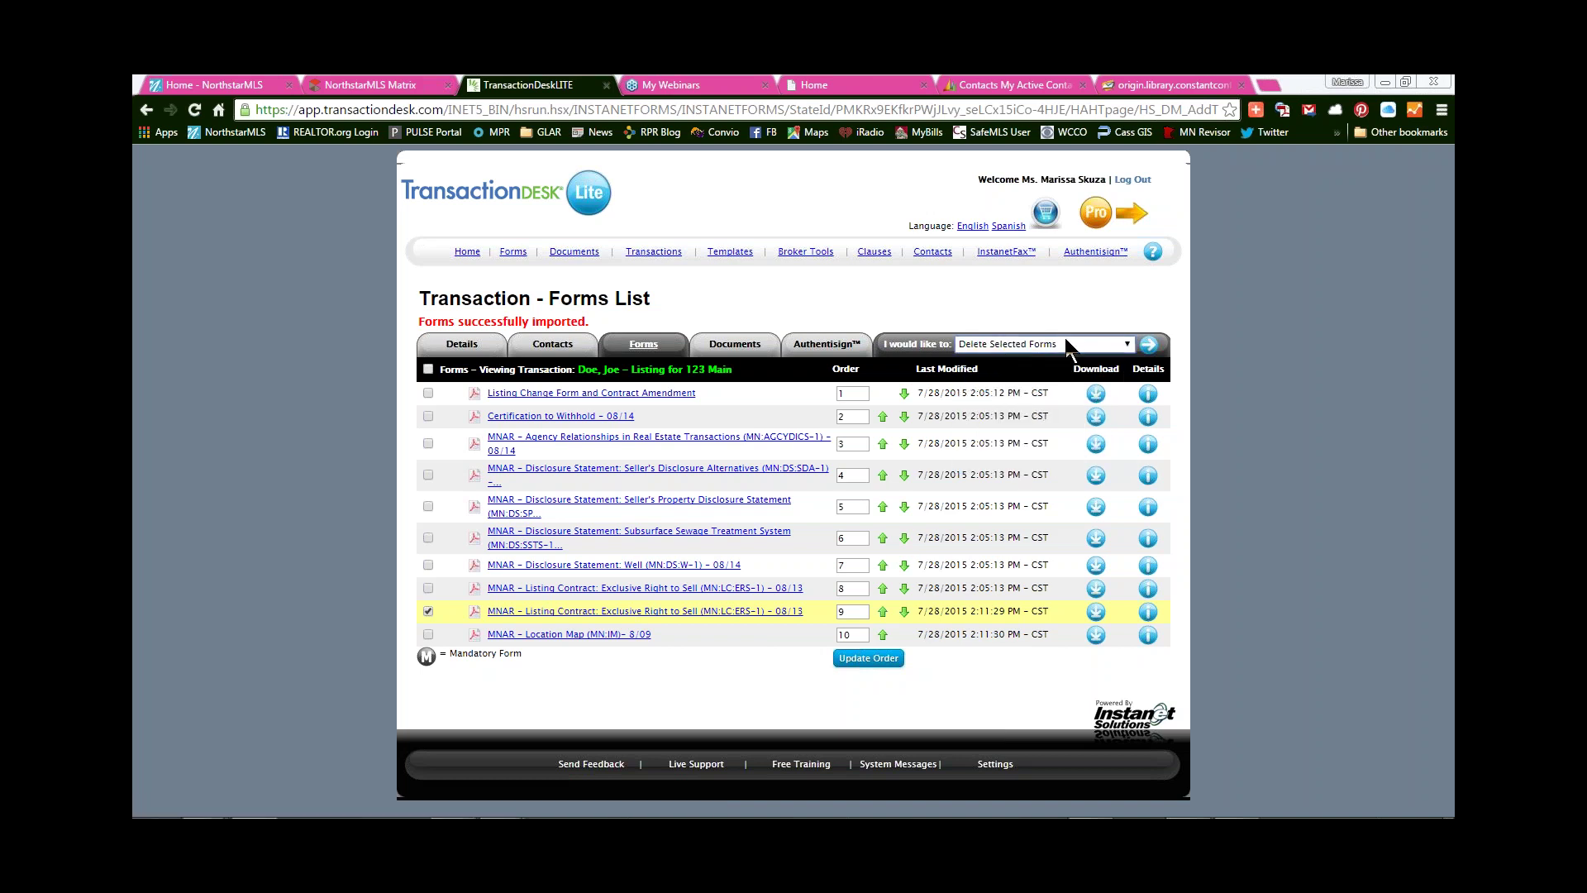
click(1149, 344)
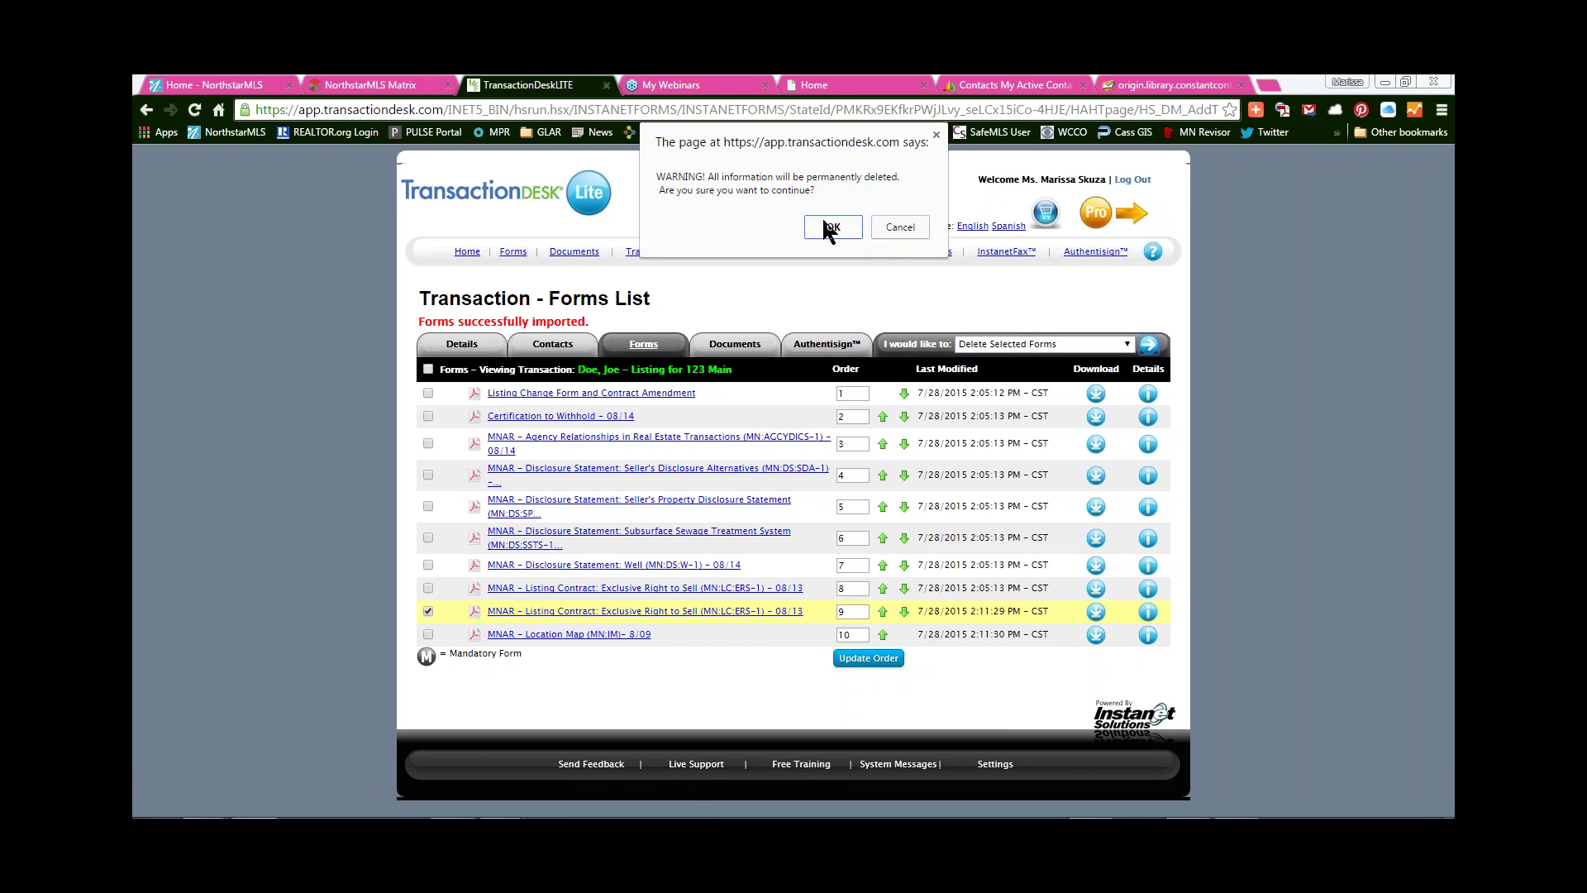
click(827, 226)
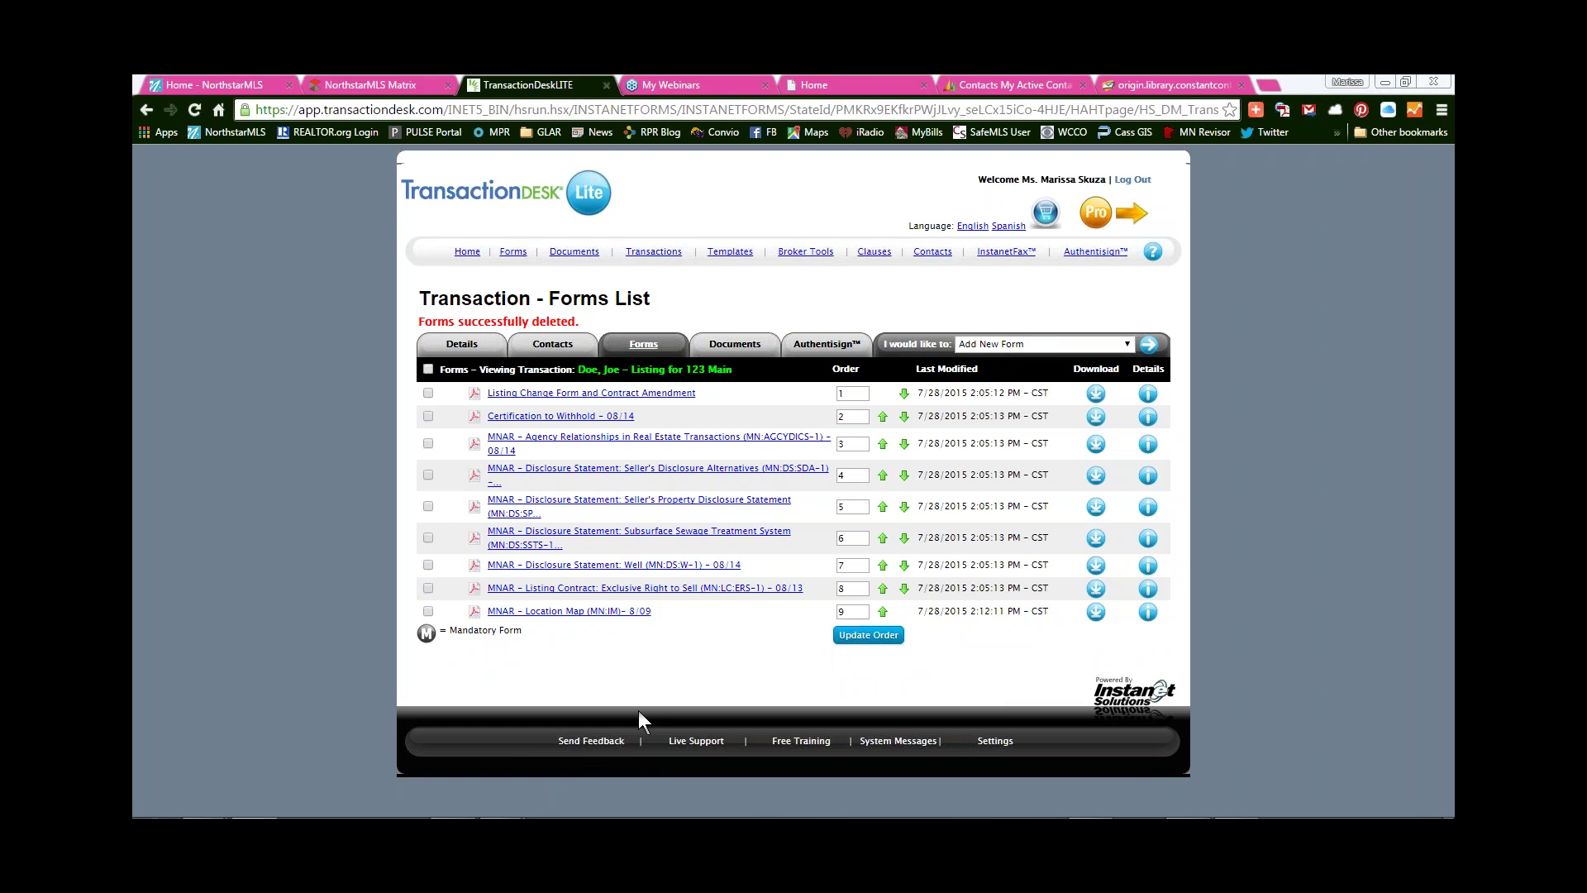
- Auto-populate every form with the listing details, then open the Exclusive Right to Sell contract
click(989, 346)
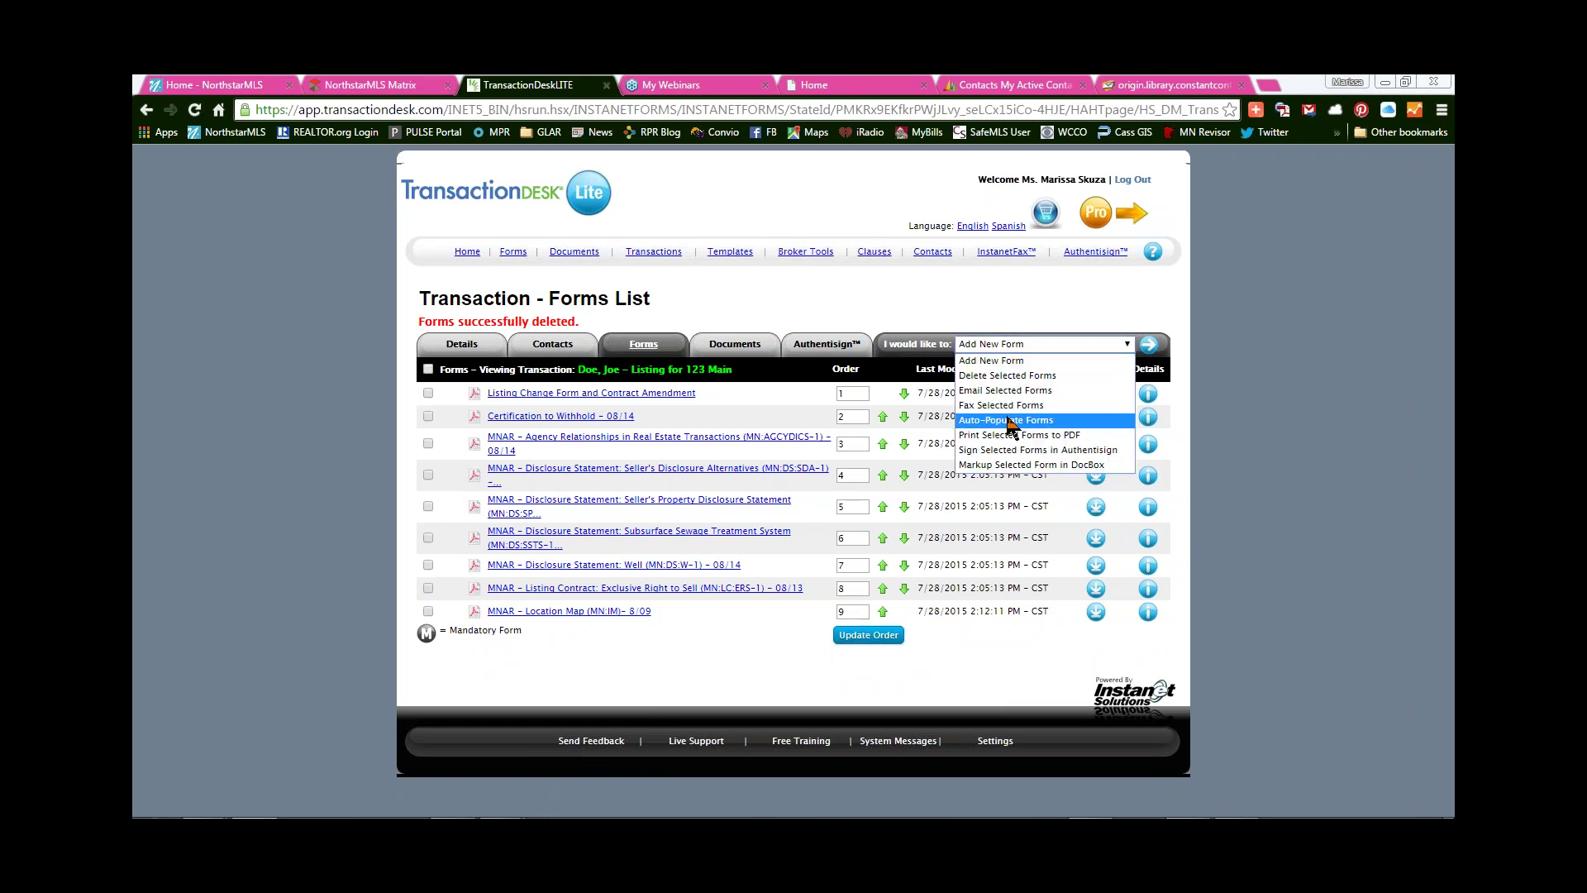
click(1003, 419)
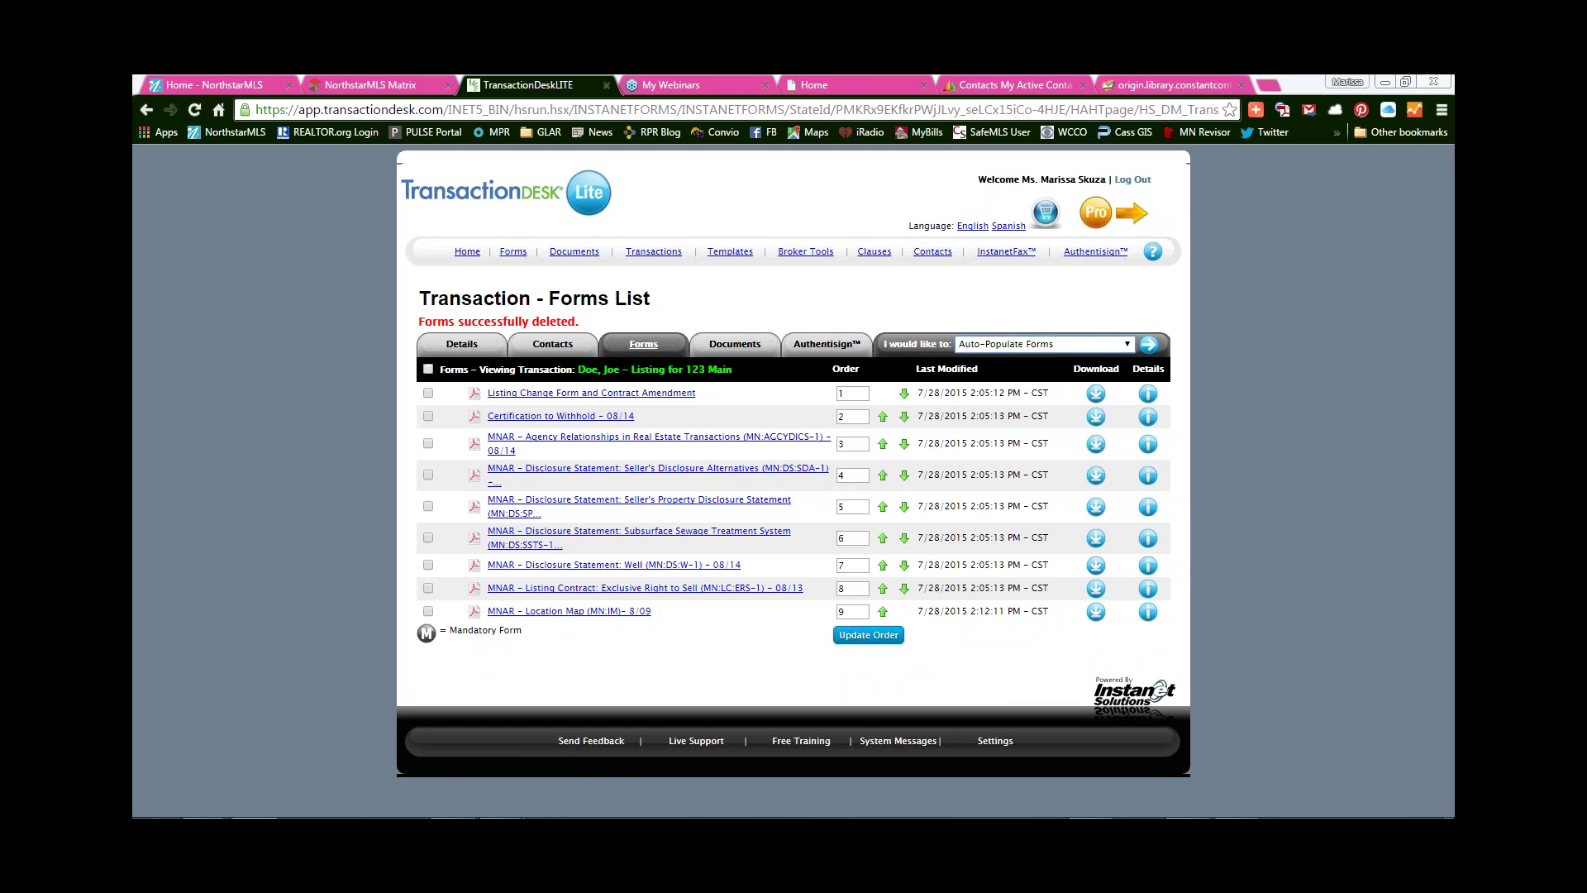
click(1148, 344)
click(834, 227)
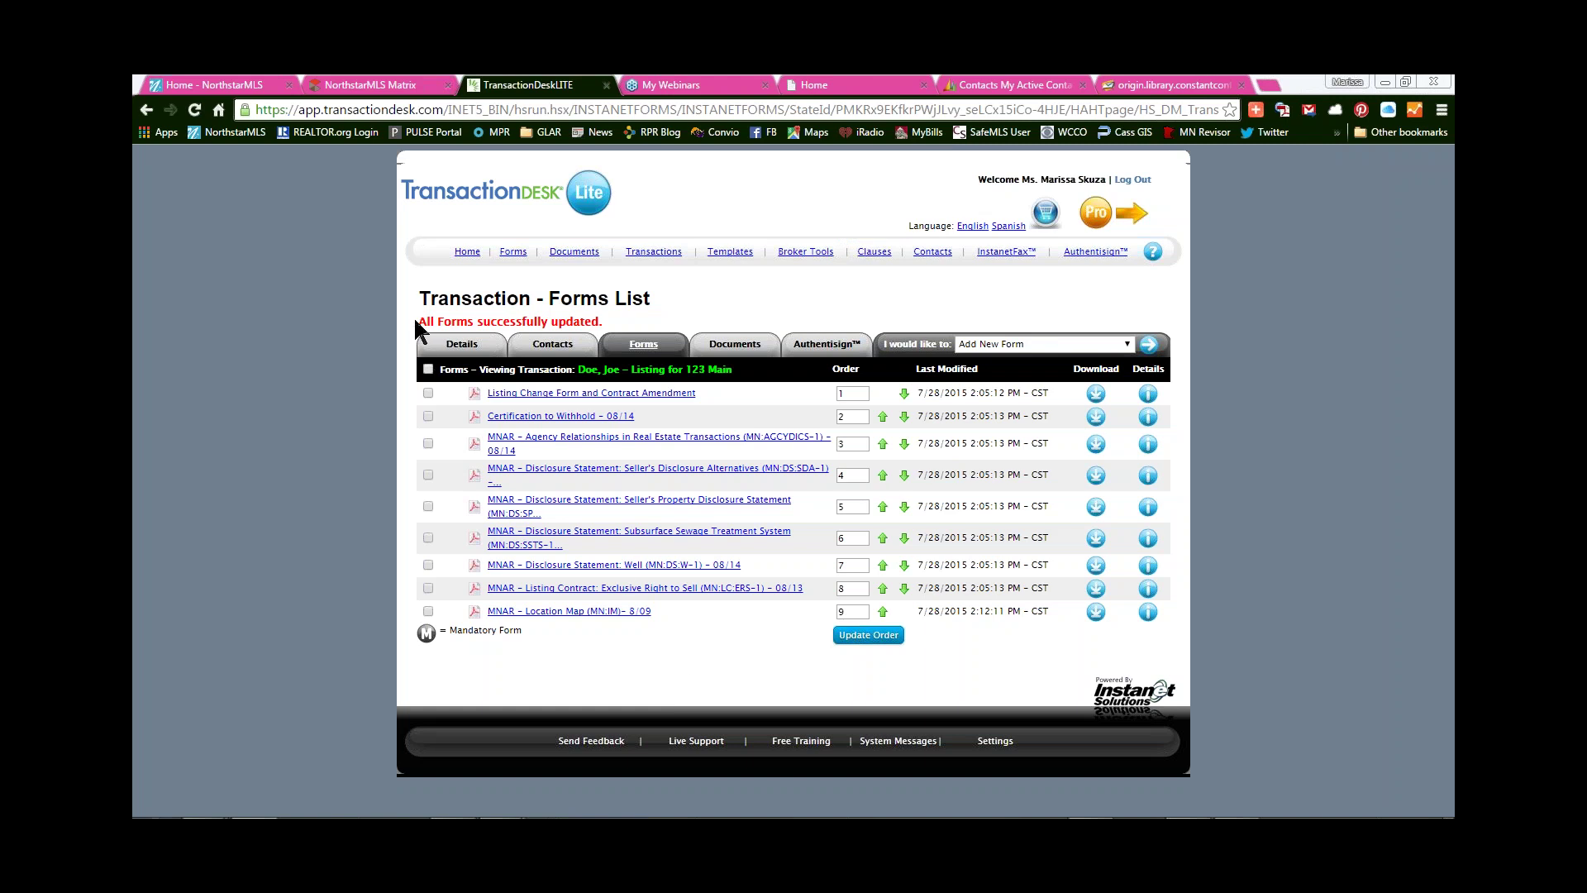
drag(415, 320, 641, 321)
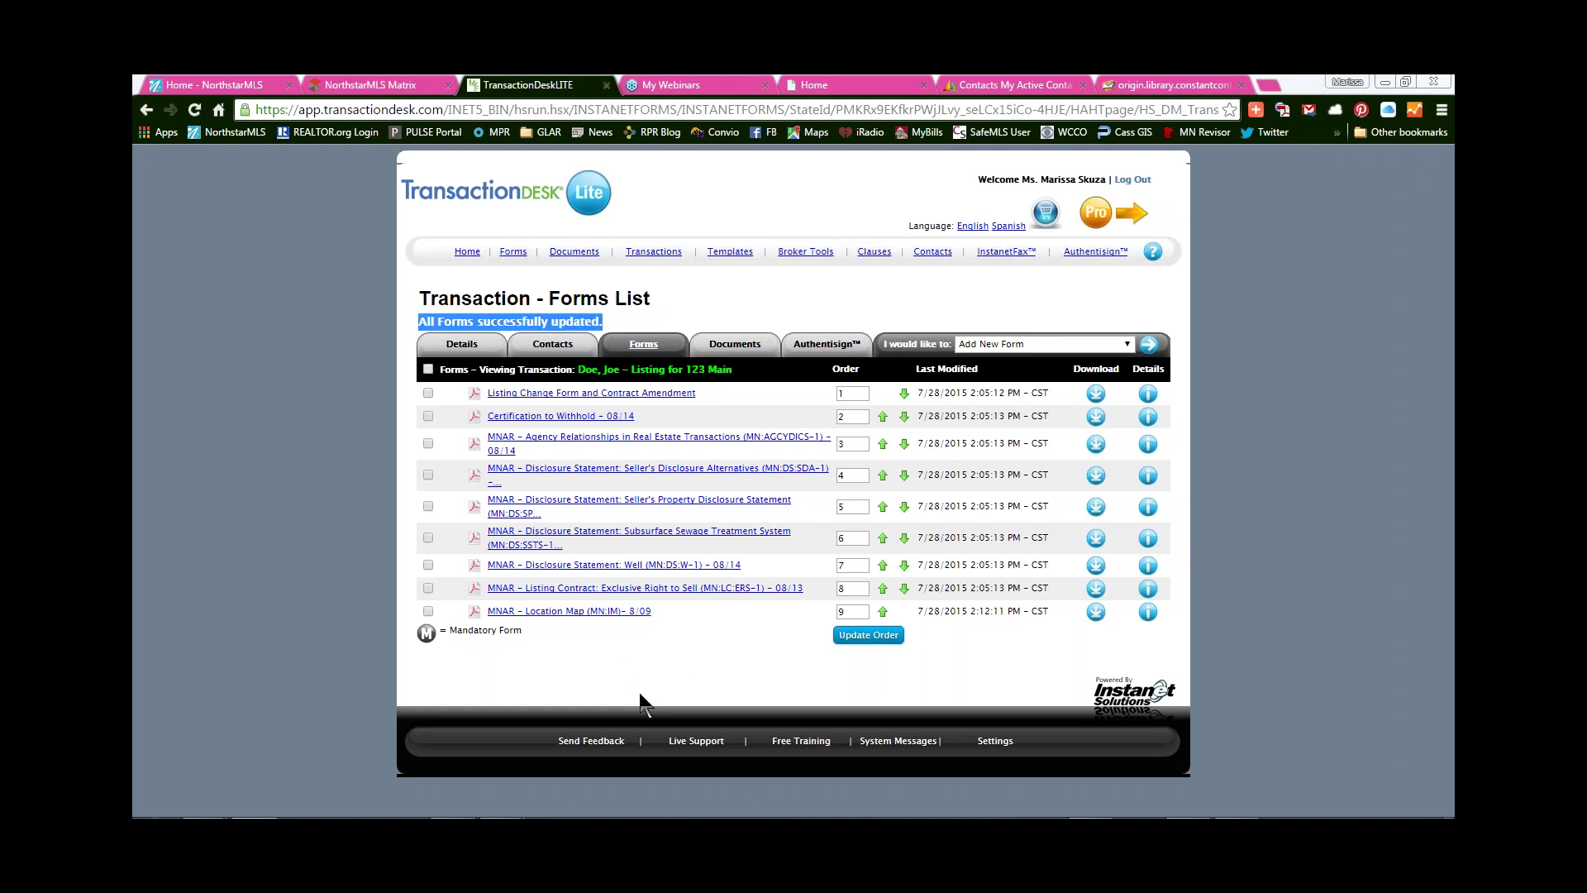
click(673, 299)
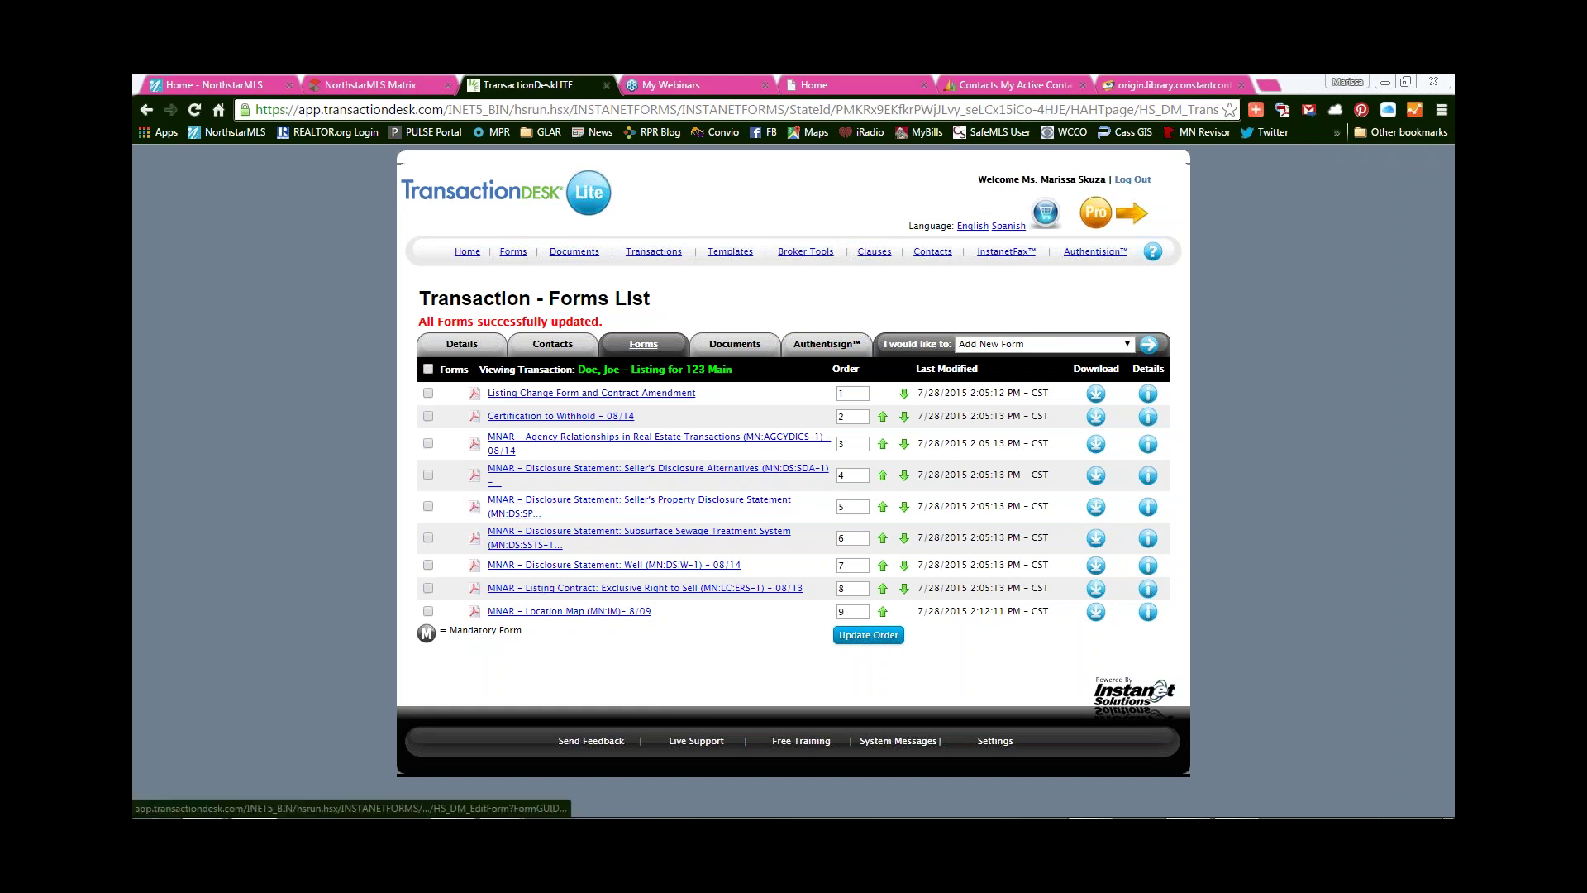
click(620, 589)
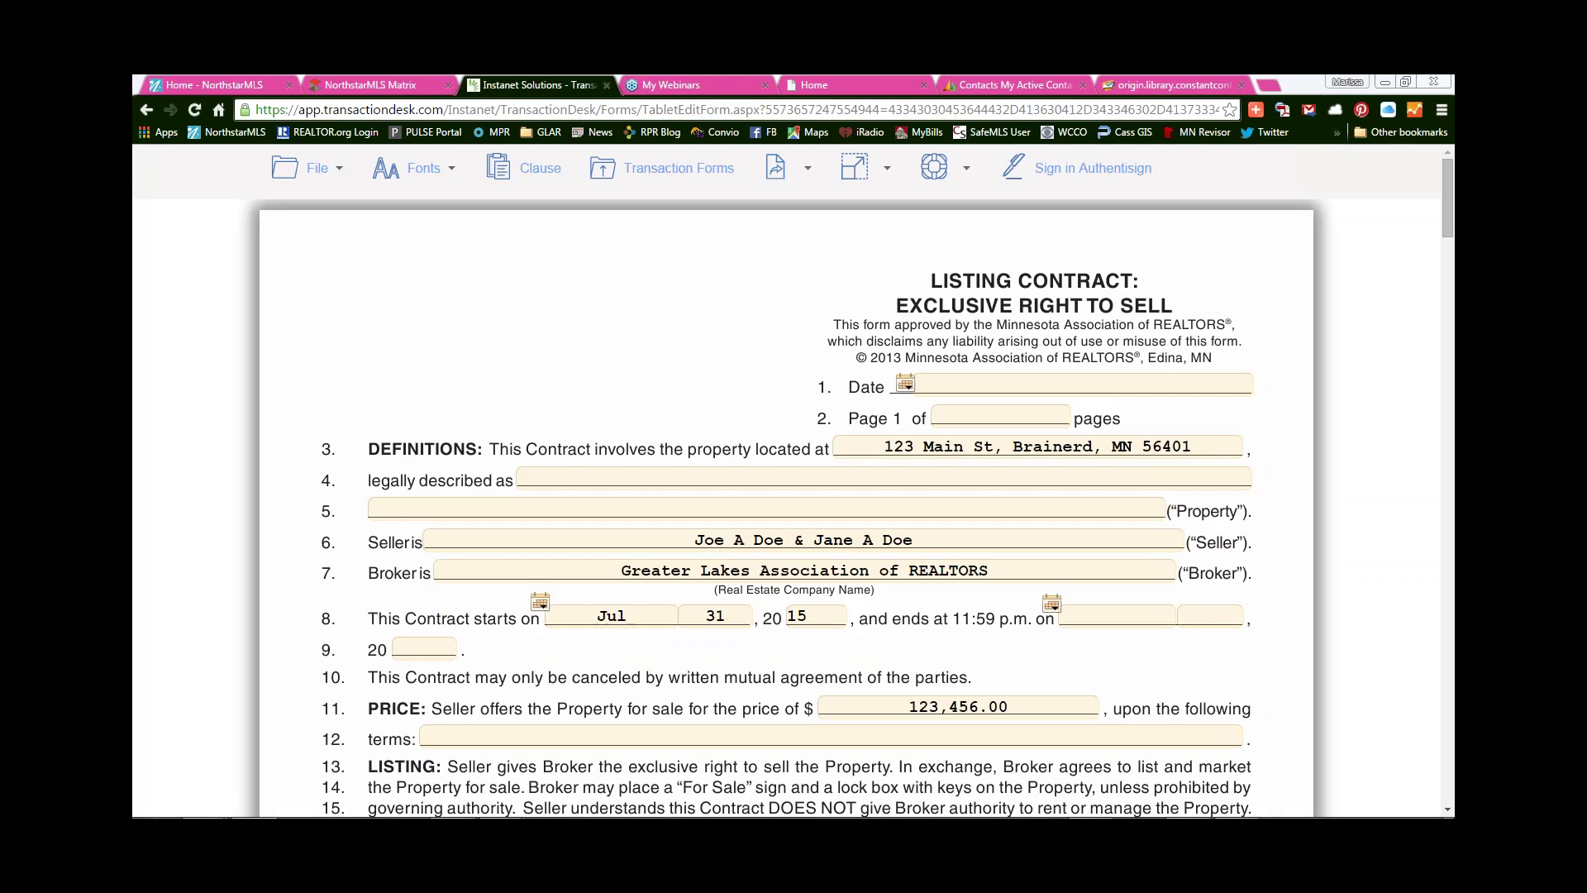
- Set the contract date to July 31, 2015 using the calendar
scroll(653, 415, down, 1)
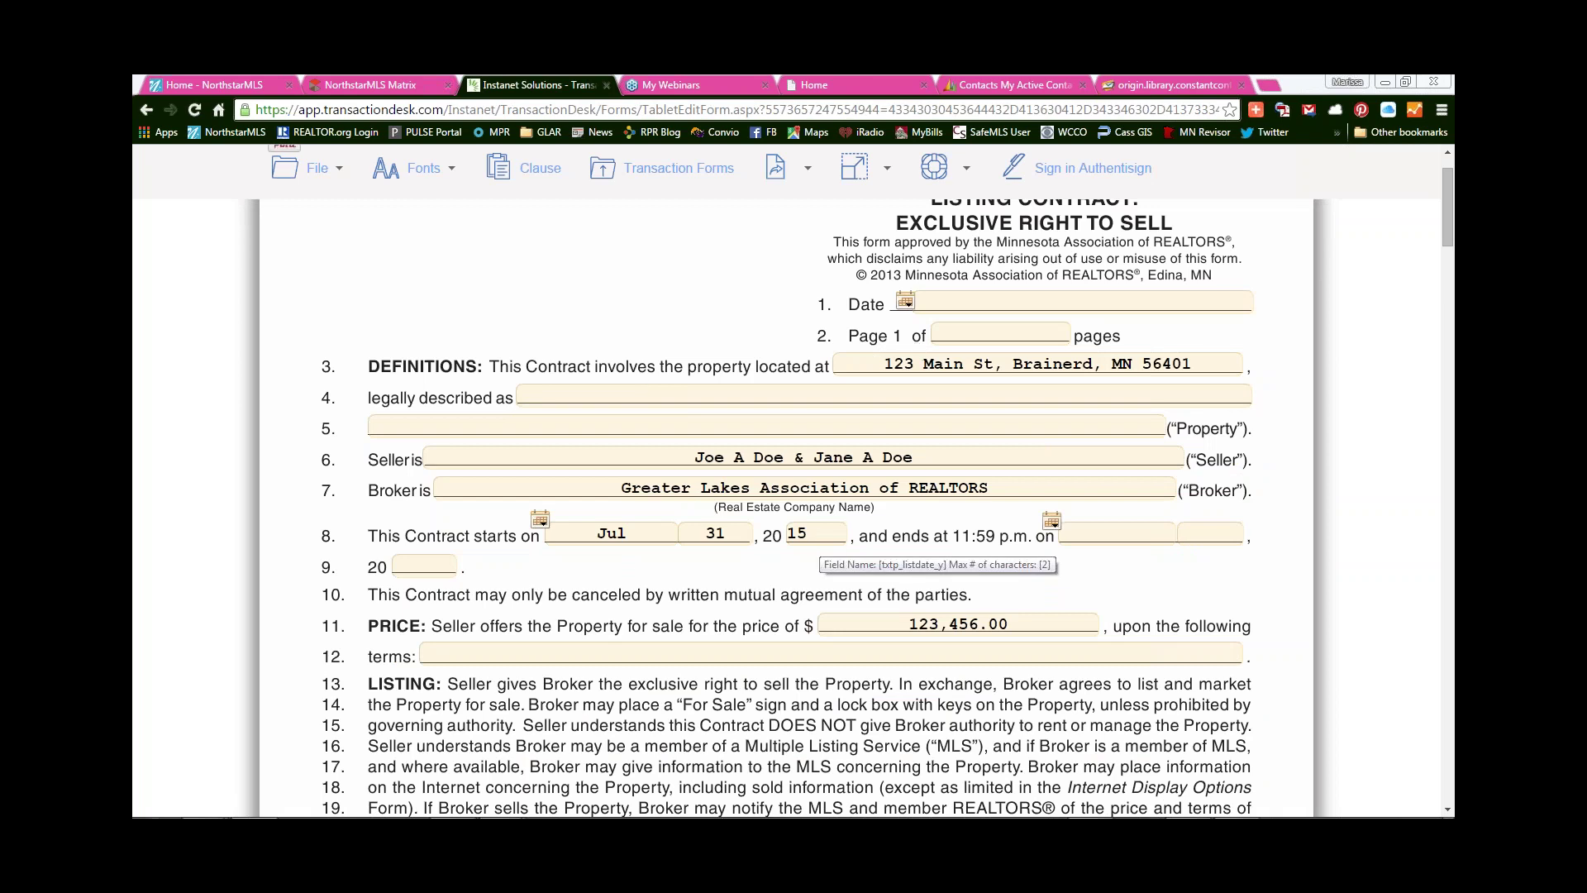
click(906, 304)
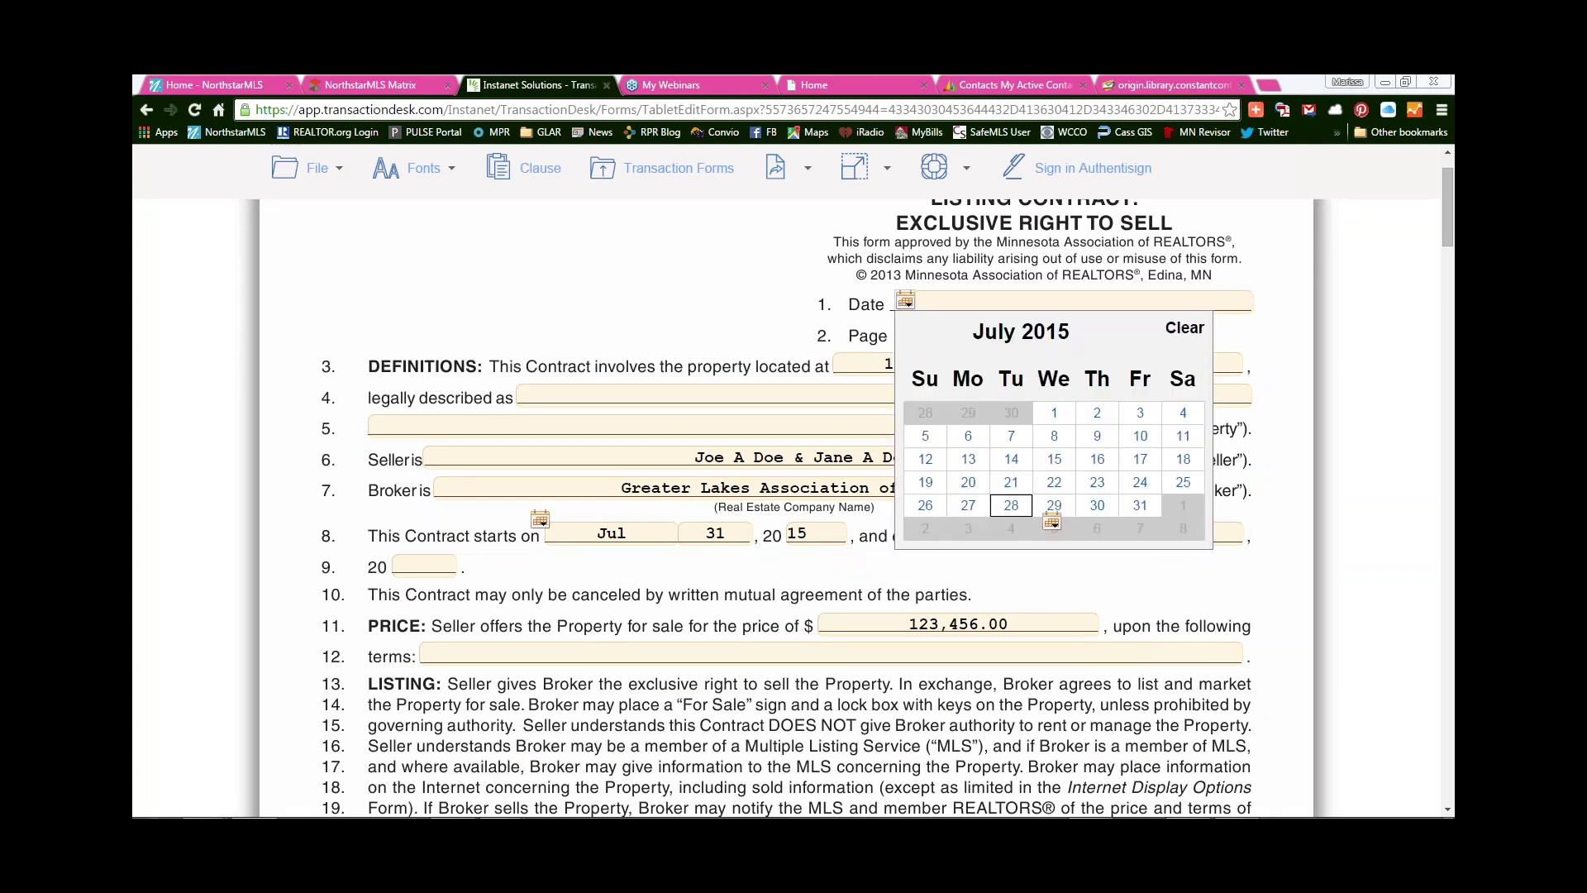
click(1140, 505)
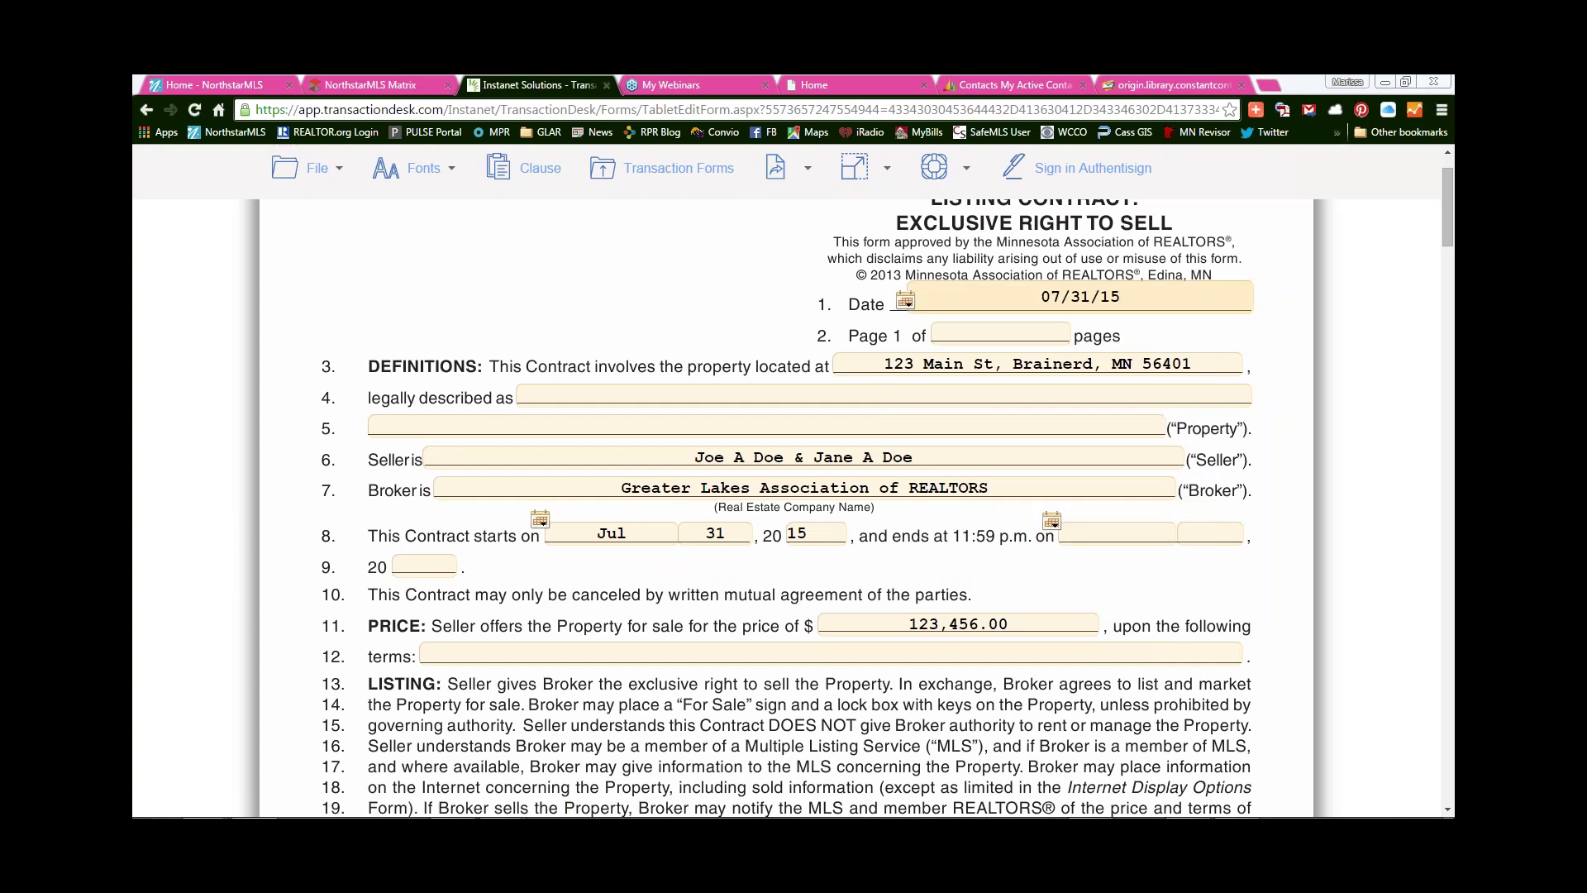
- Mark the property as currently listed for lease and enter 'vasb' as listing broker
scroll(671, 566, down, 3)
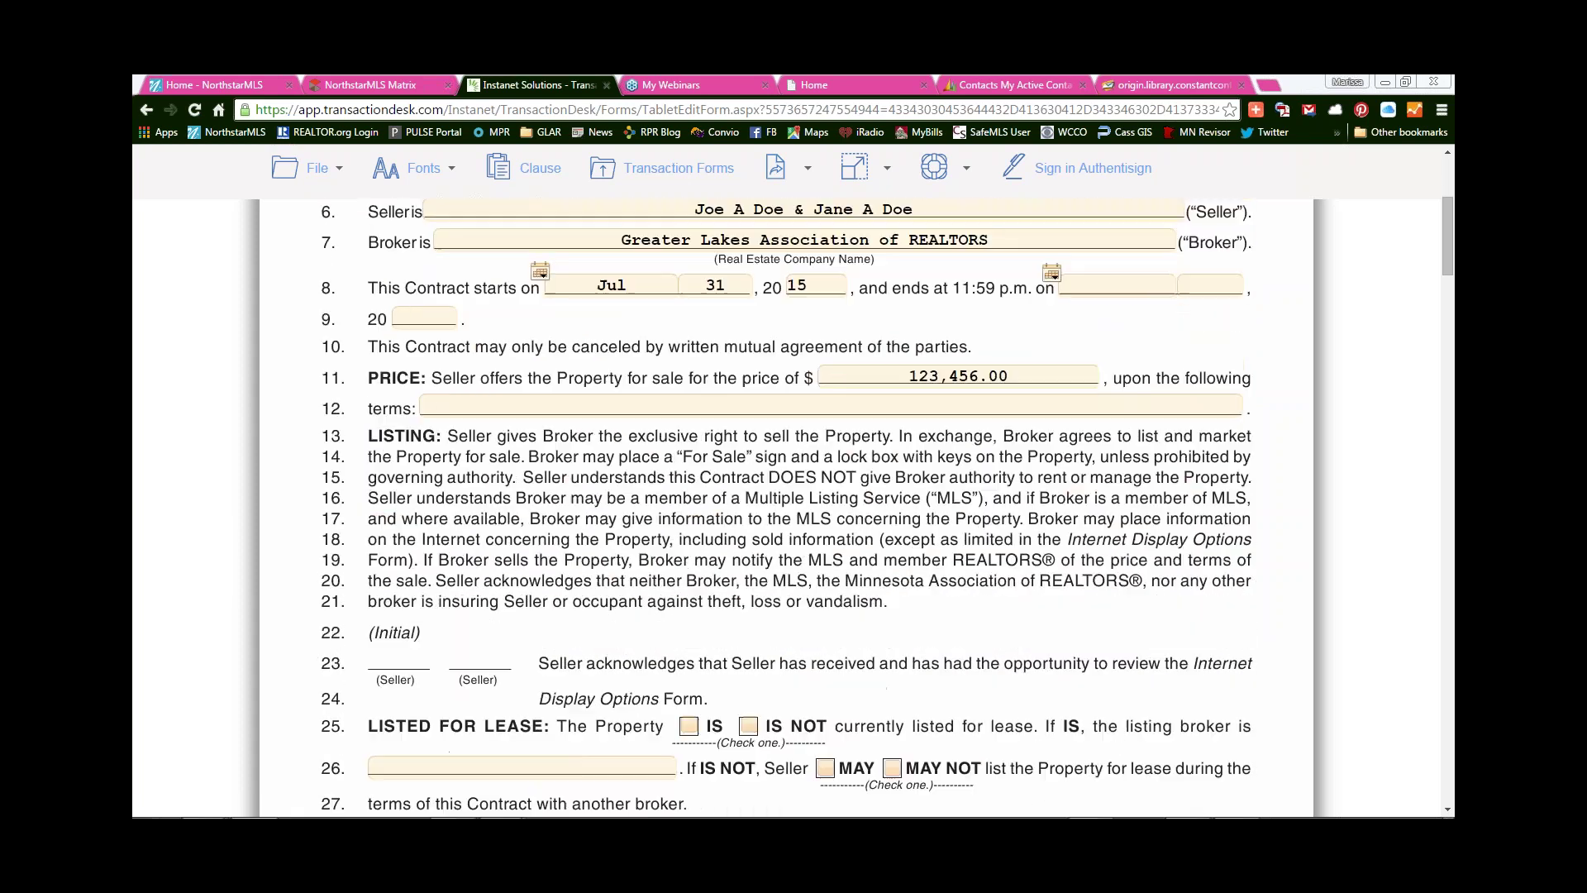
scroll(762, 645, up, 3)
scroll(762, 644, down, 3)
scroll(785, 509, down, 1)
scroll(785, 508, down, 3)
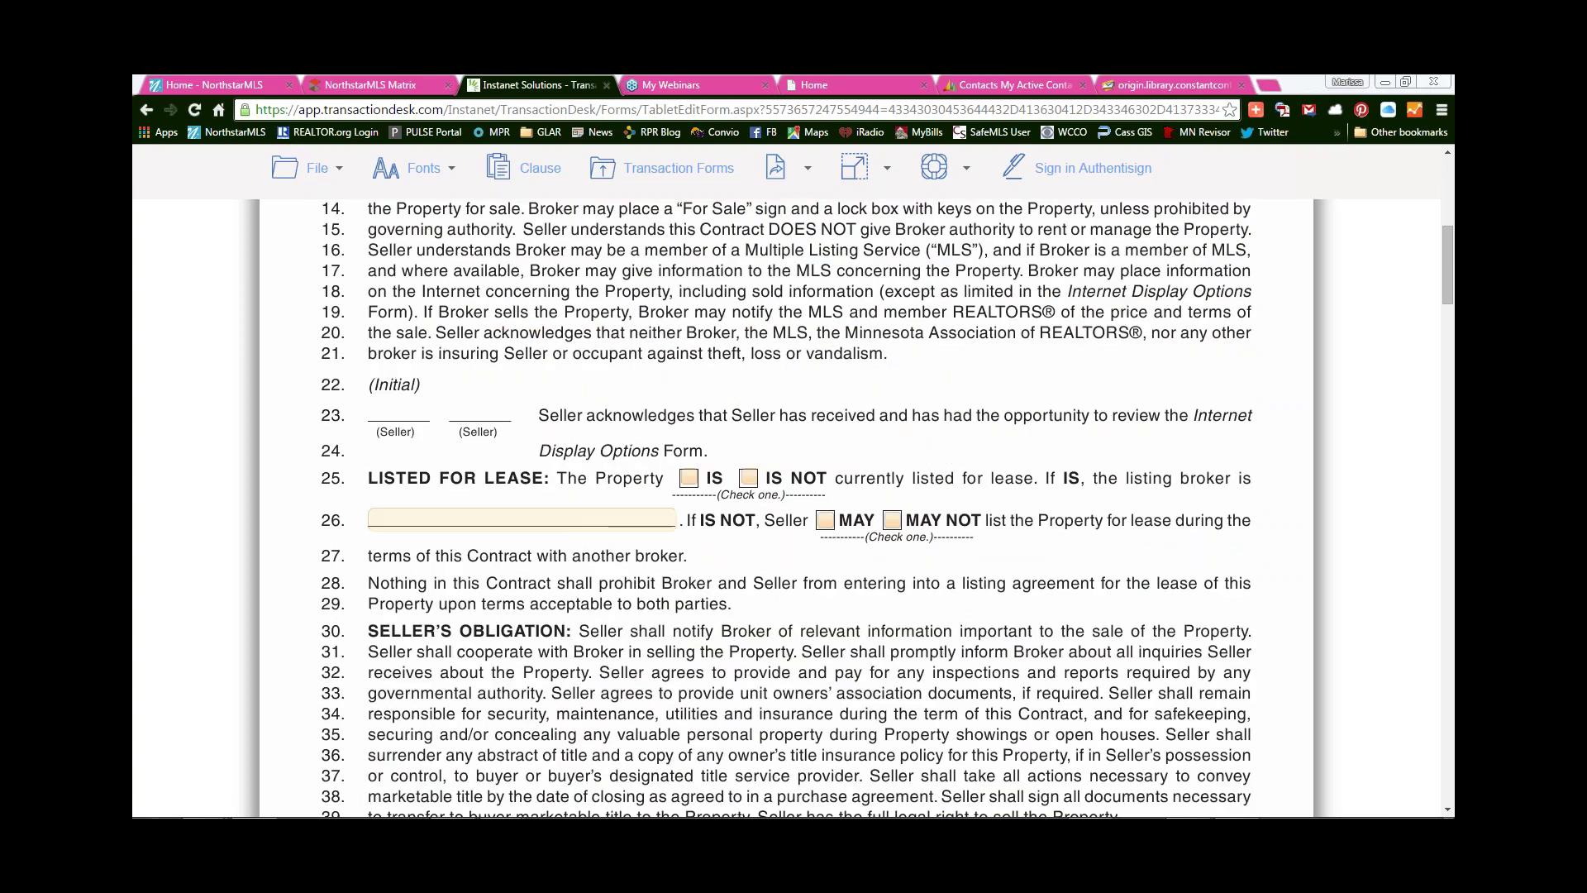
click(688, 395)
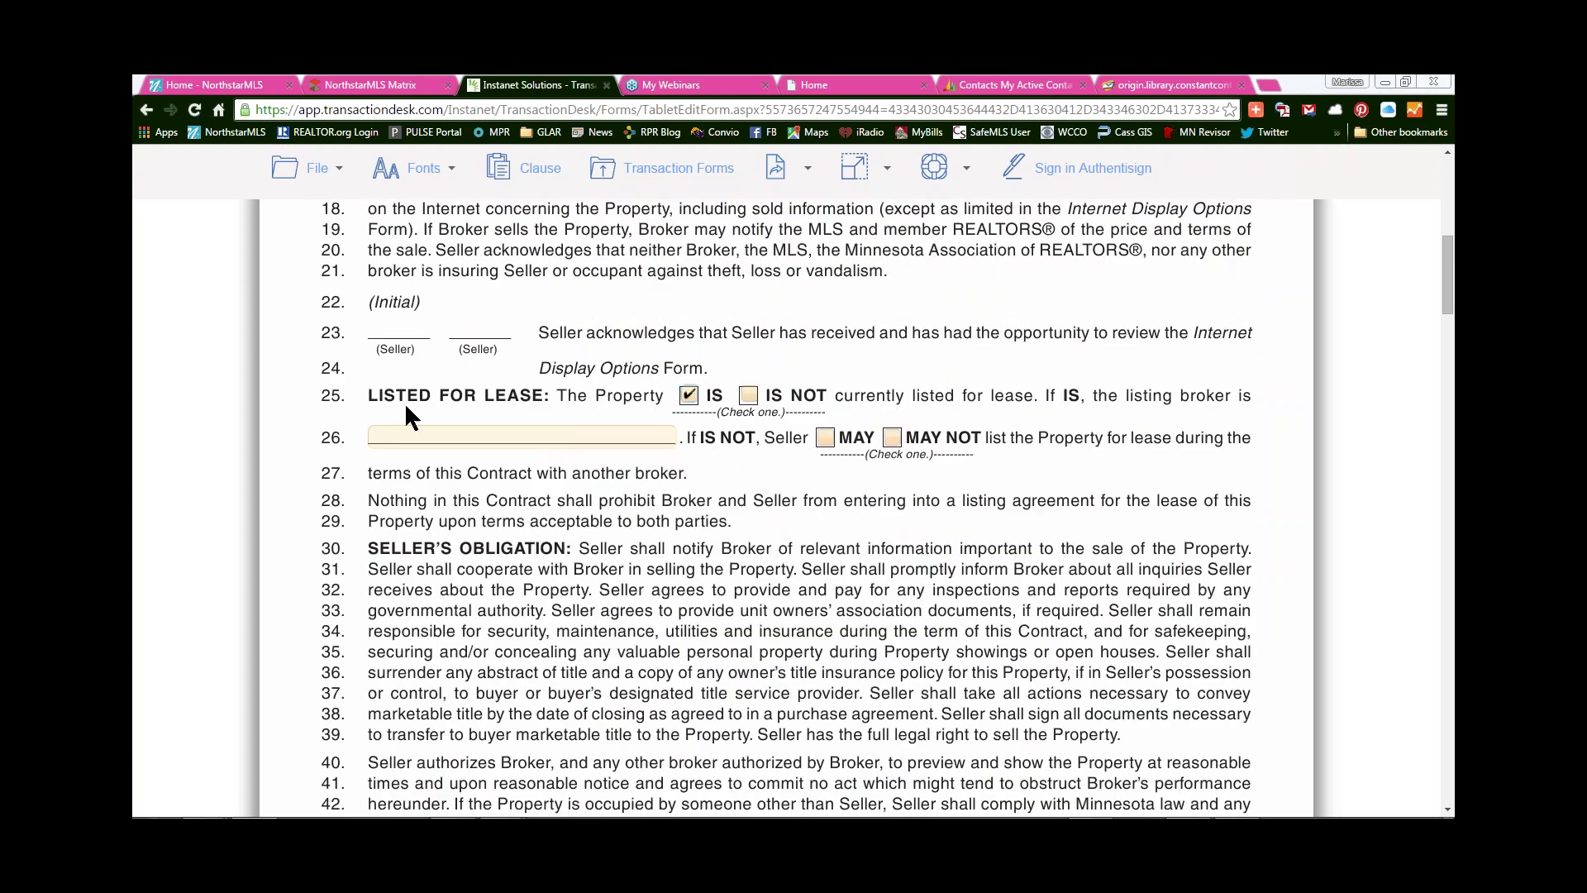
click(405, 436)
text(vasb)
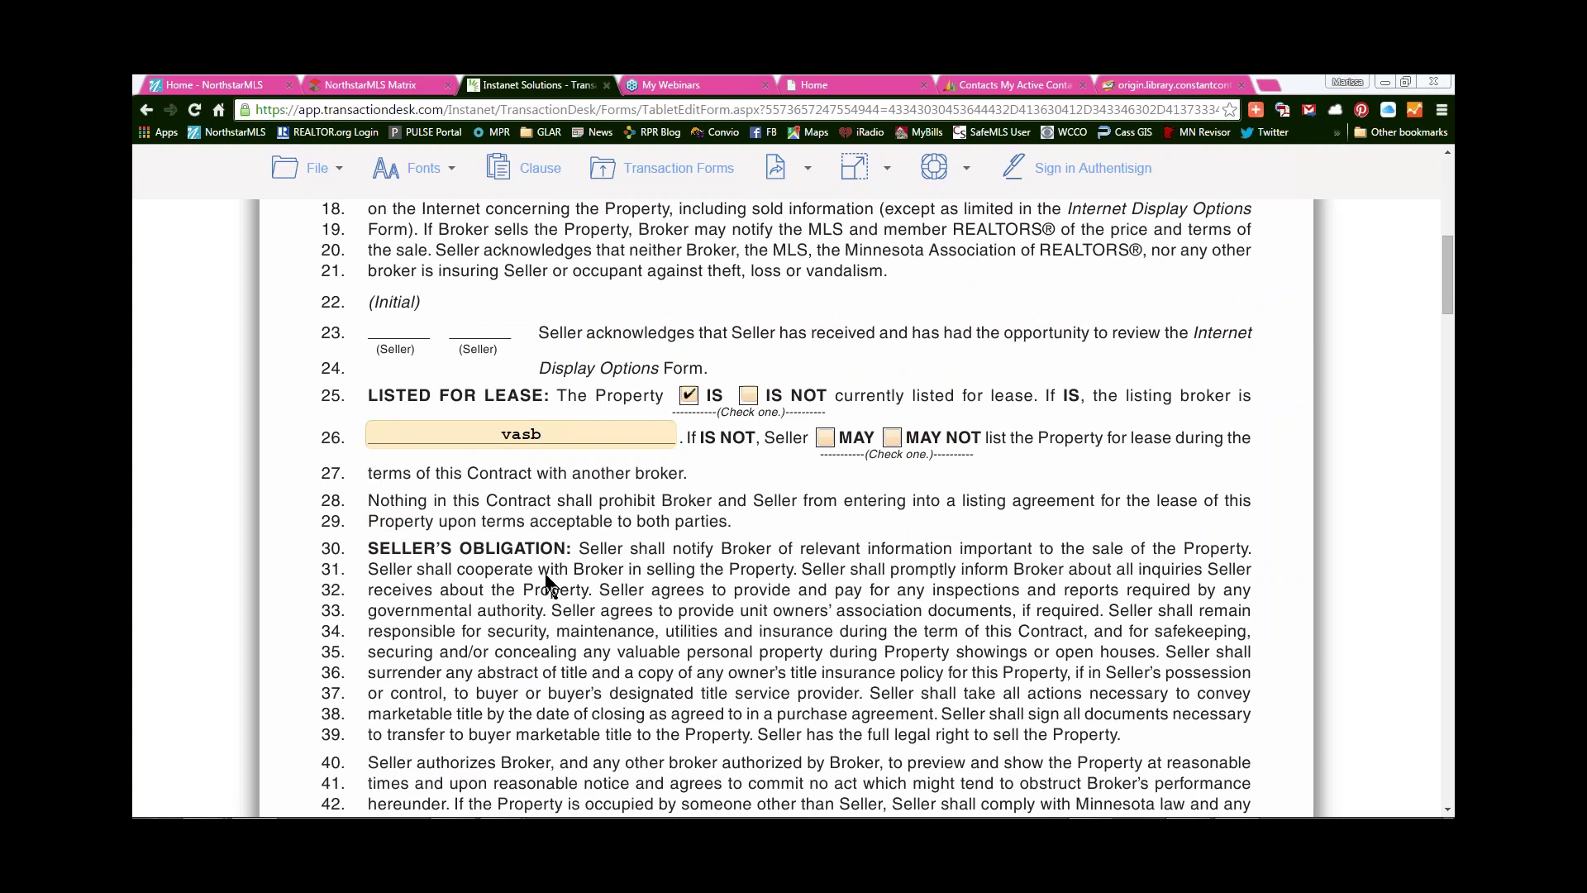
- Save the listing contract from the File menu
click(315, 169)
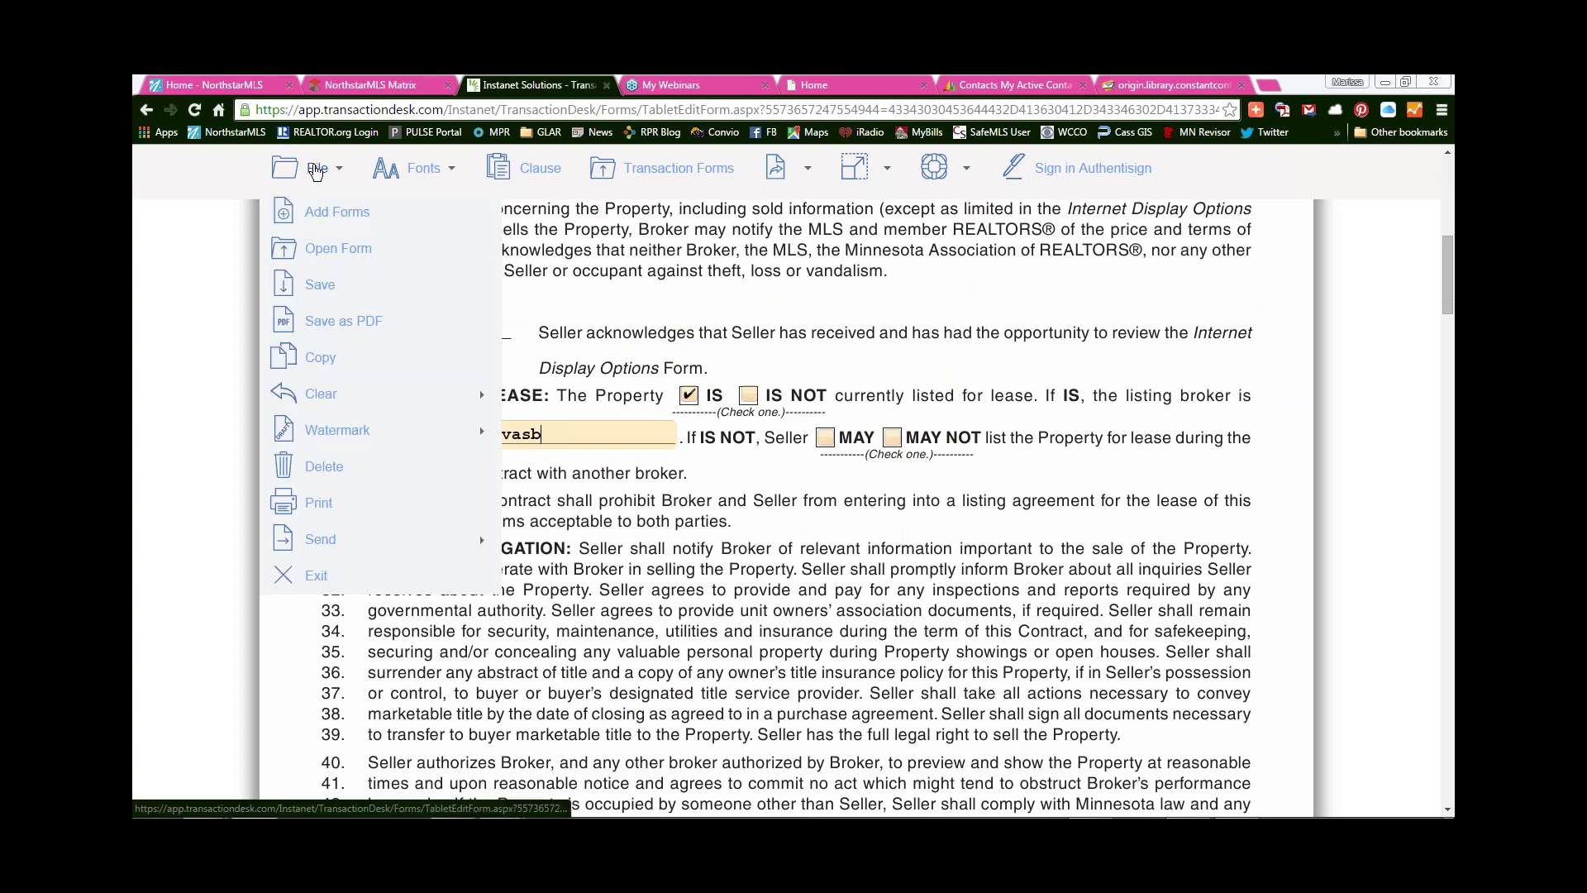
click(319, 286)
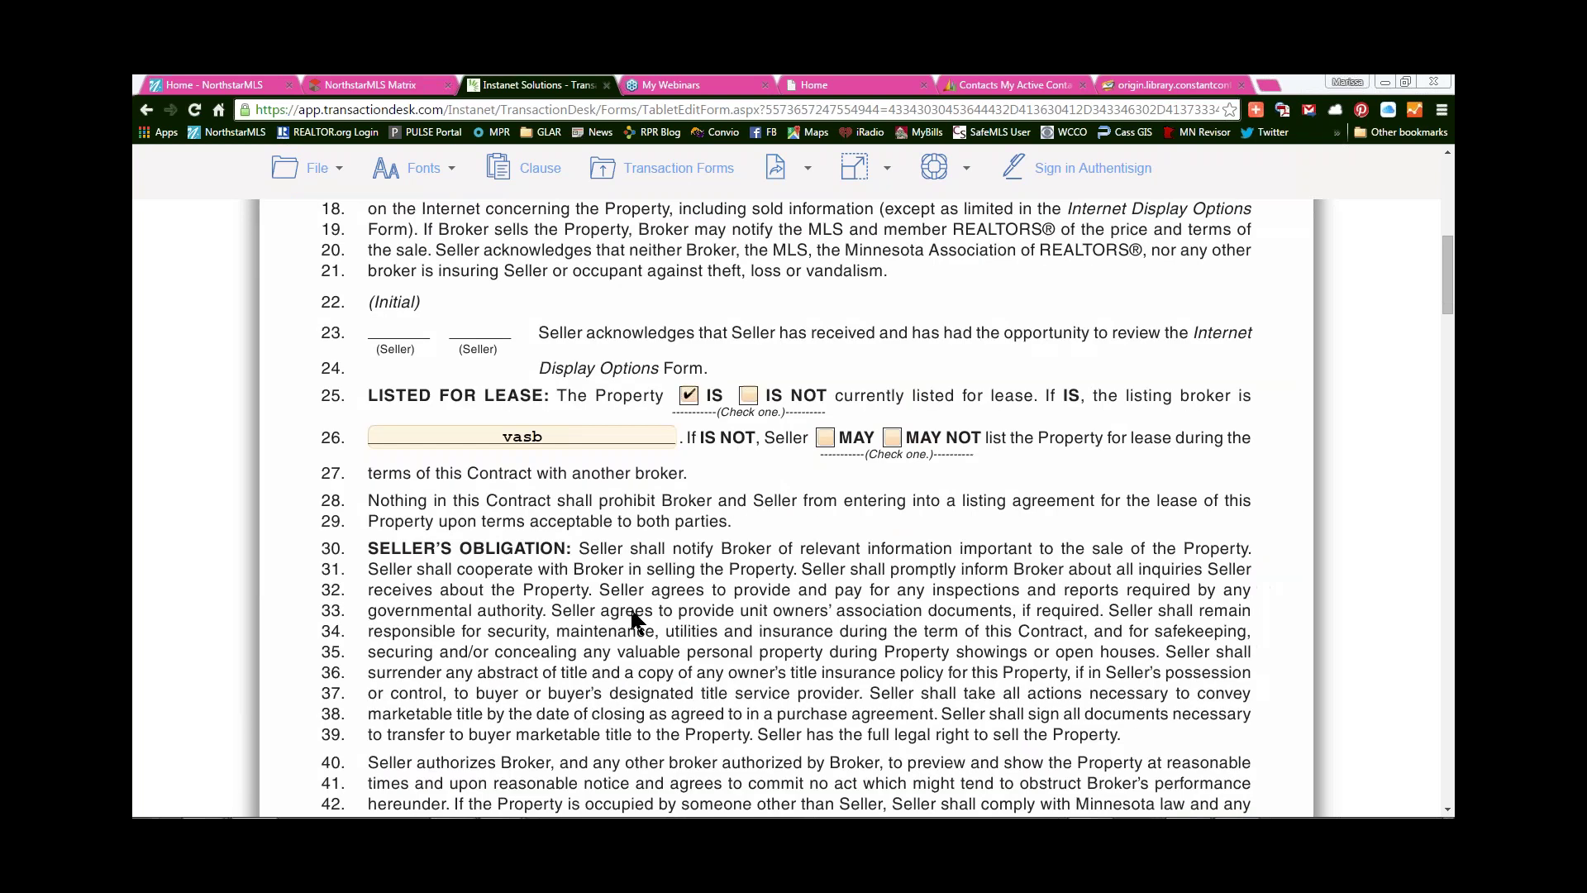
scroll(632, 615, up, 8)
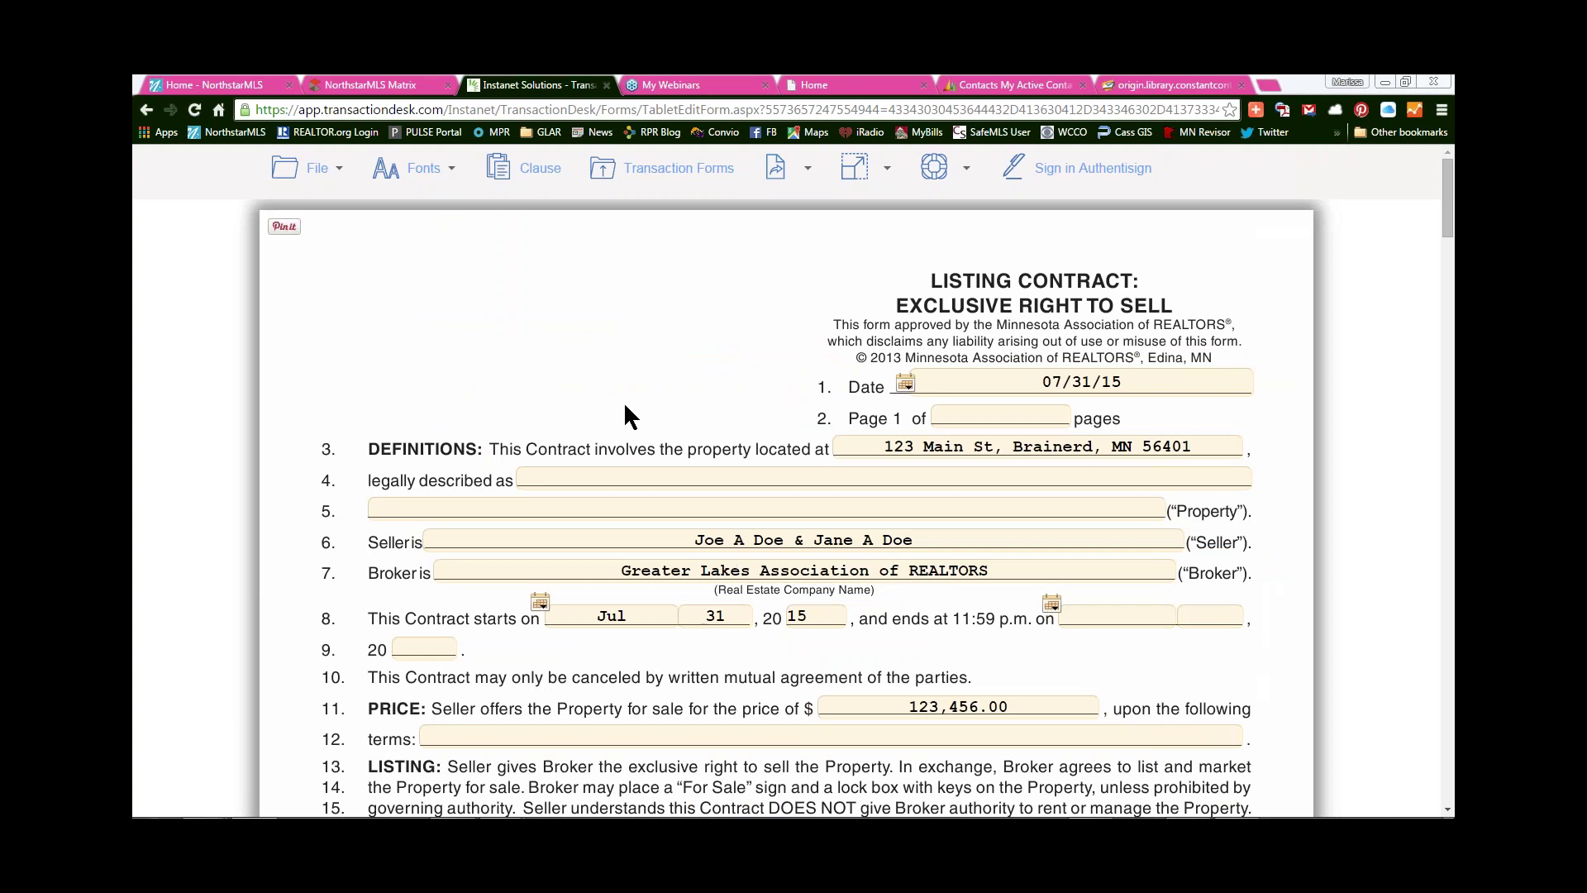
- Open the Listing Change Form and Contract Amendment from the transaction's forms list
click(680, 171)
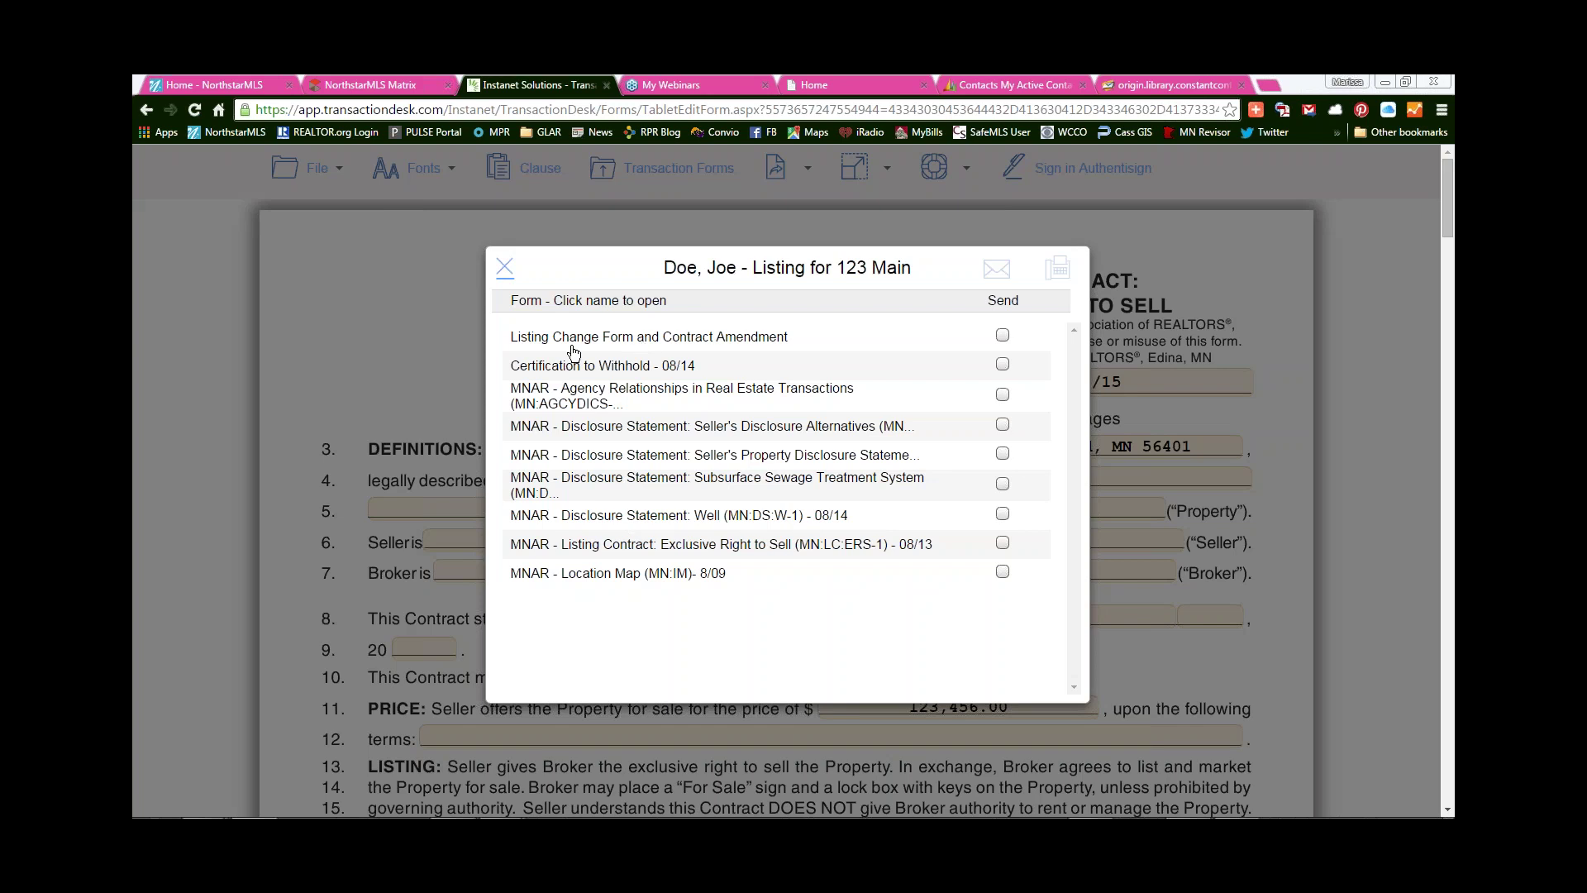
click(675, 338)
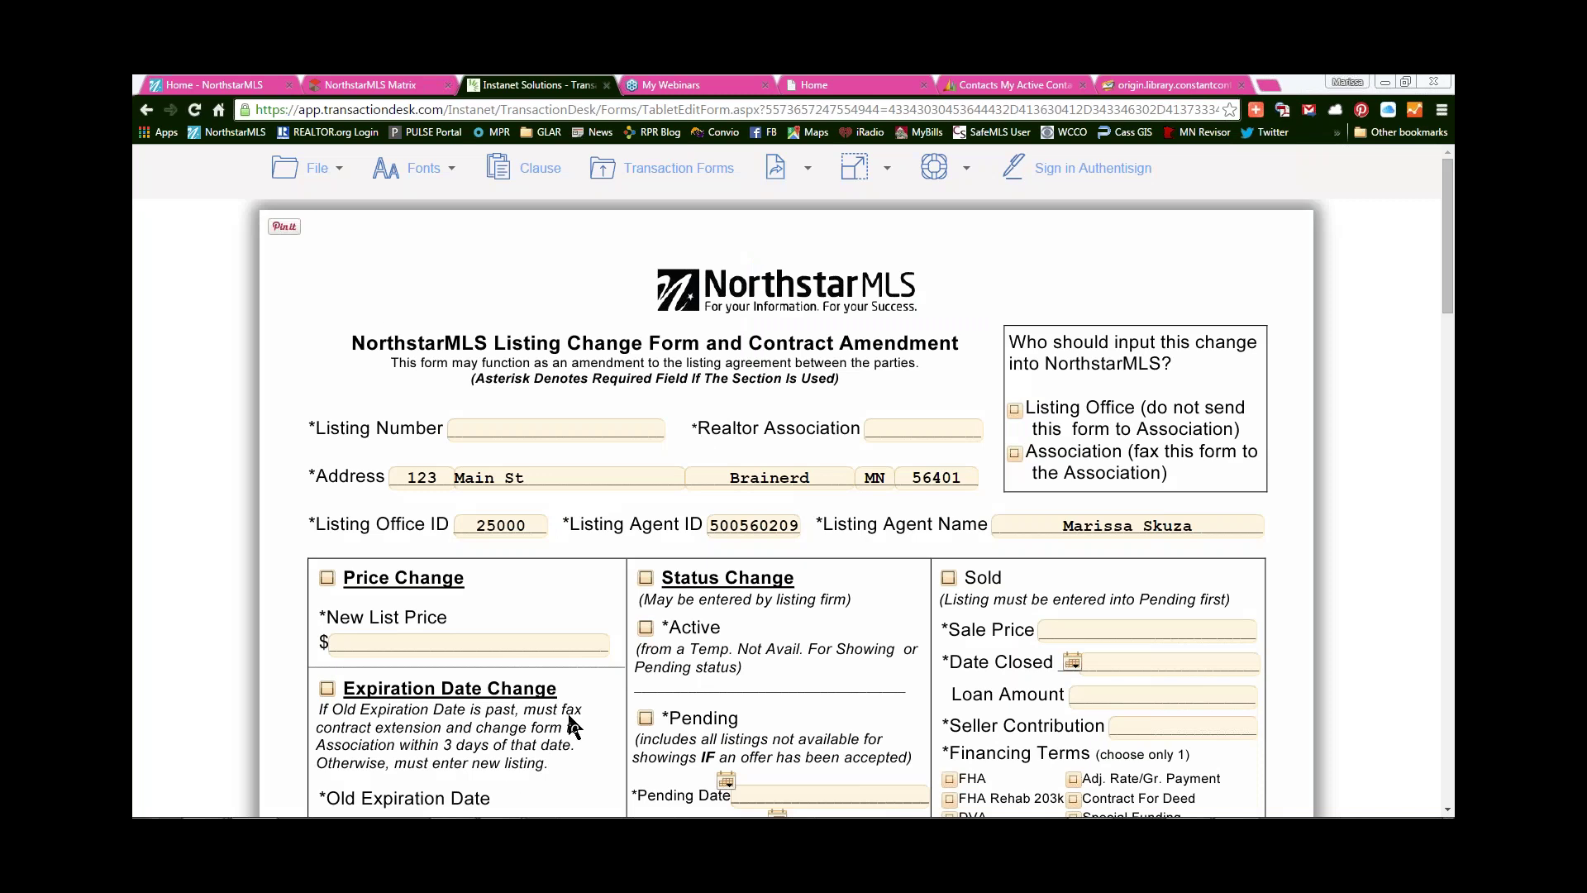
scroll(573, 714, down, 15)
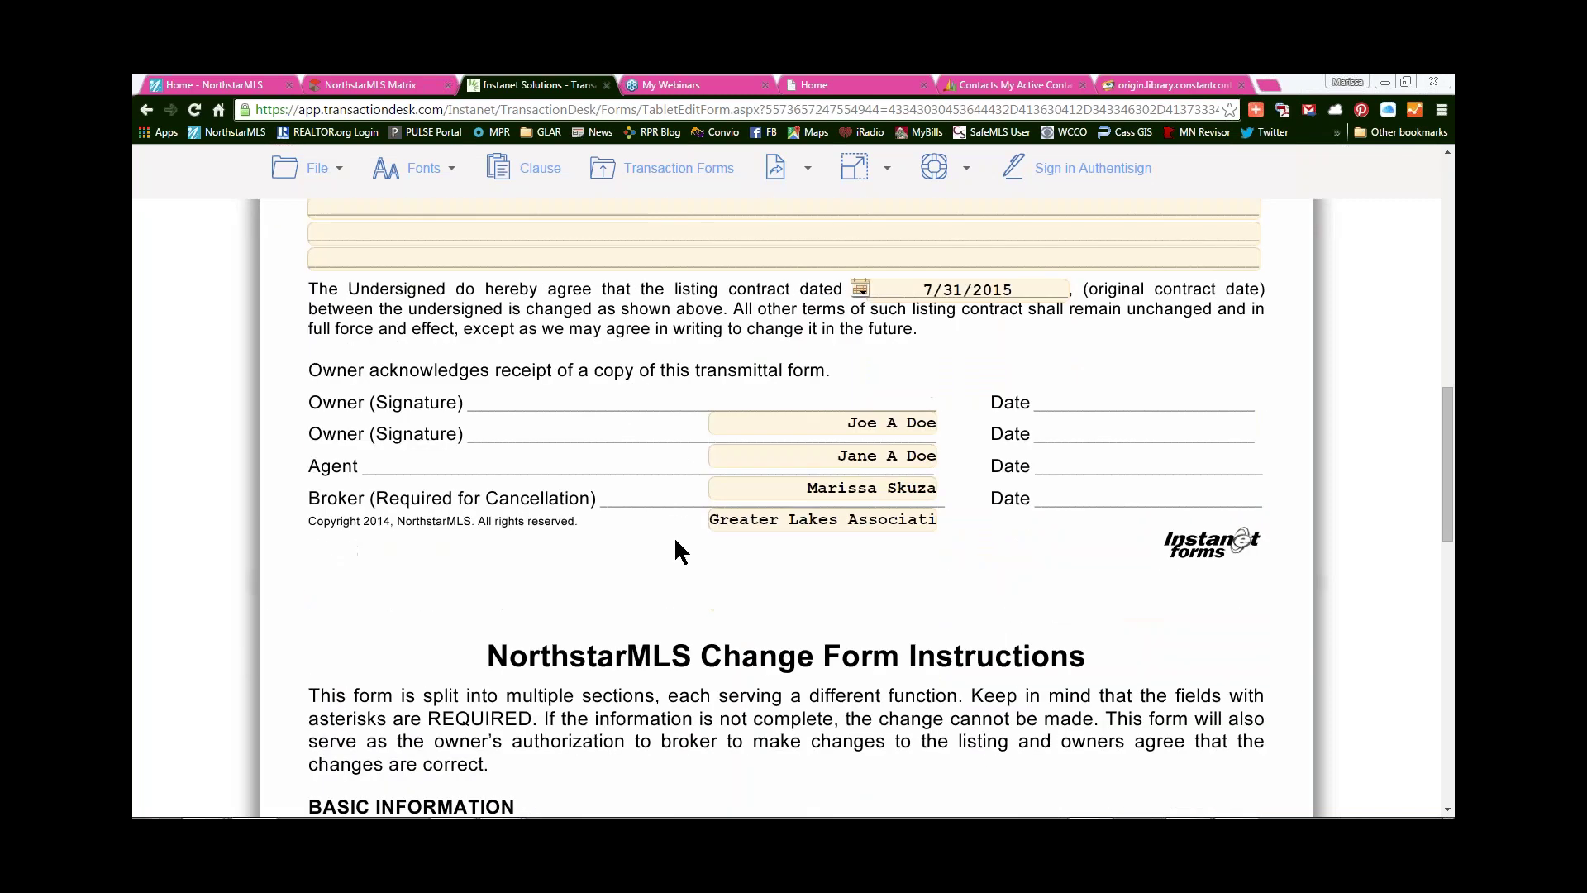
scroll(682, 642, up, 5)
scroll(786, 496, up, 2)
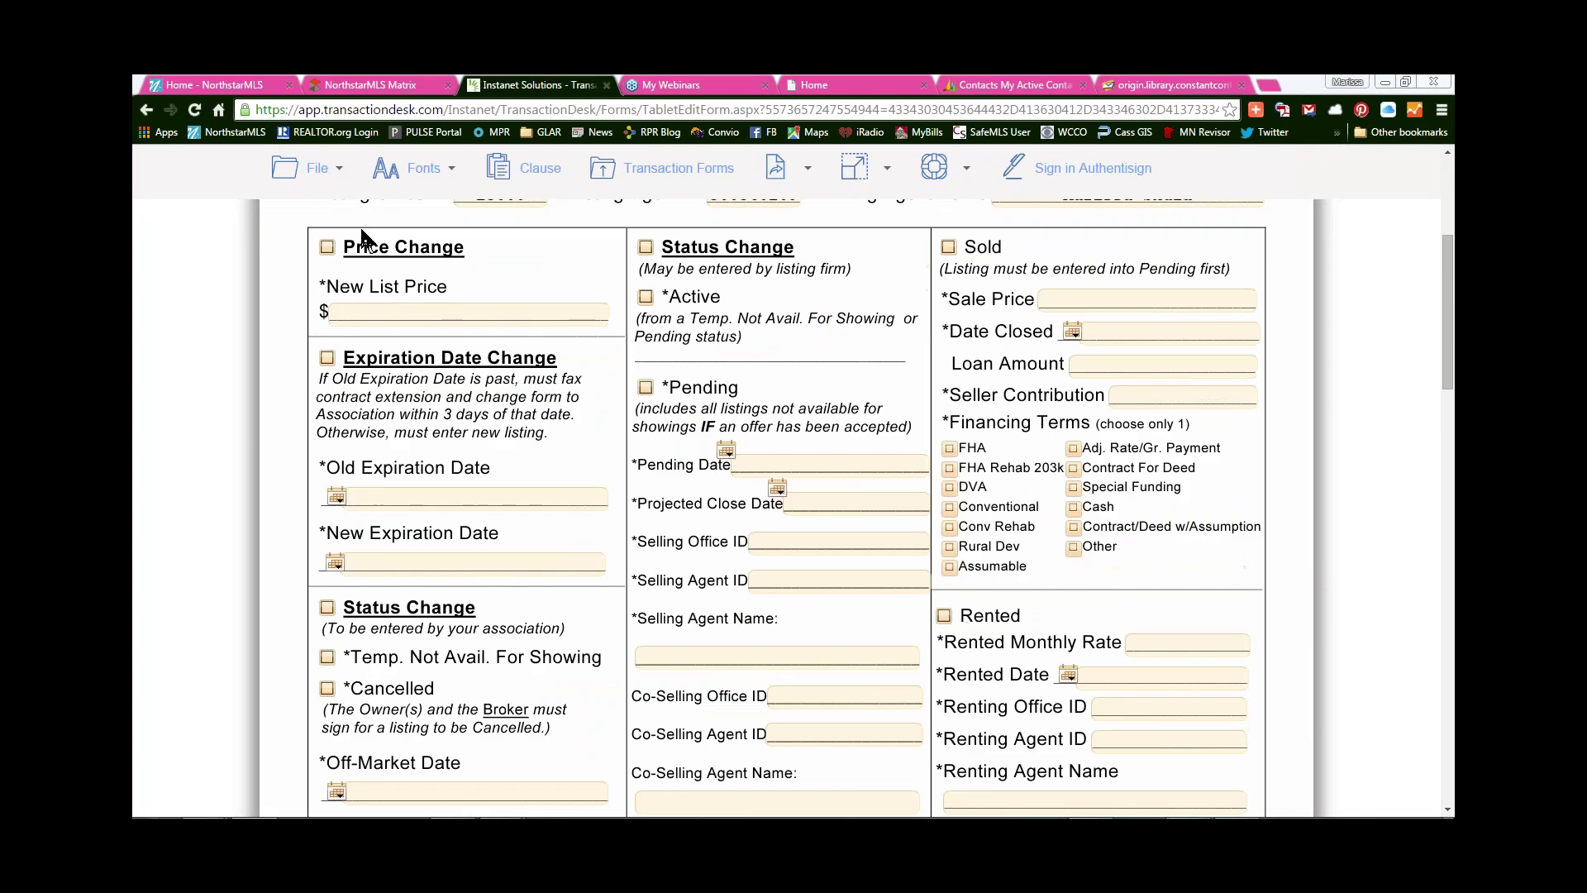
- Save the Listing Change Form and return to the top of the form
click(314, 170)
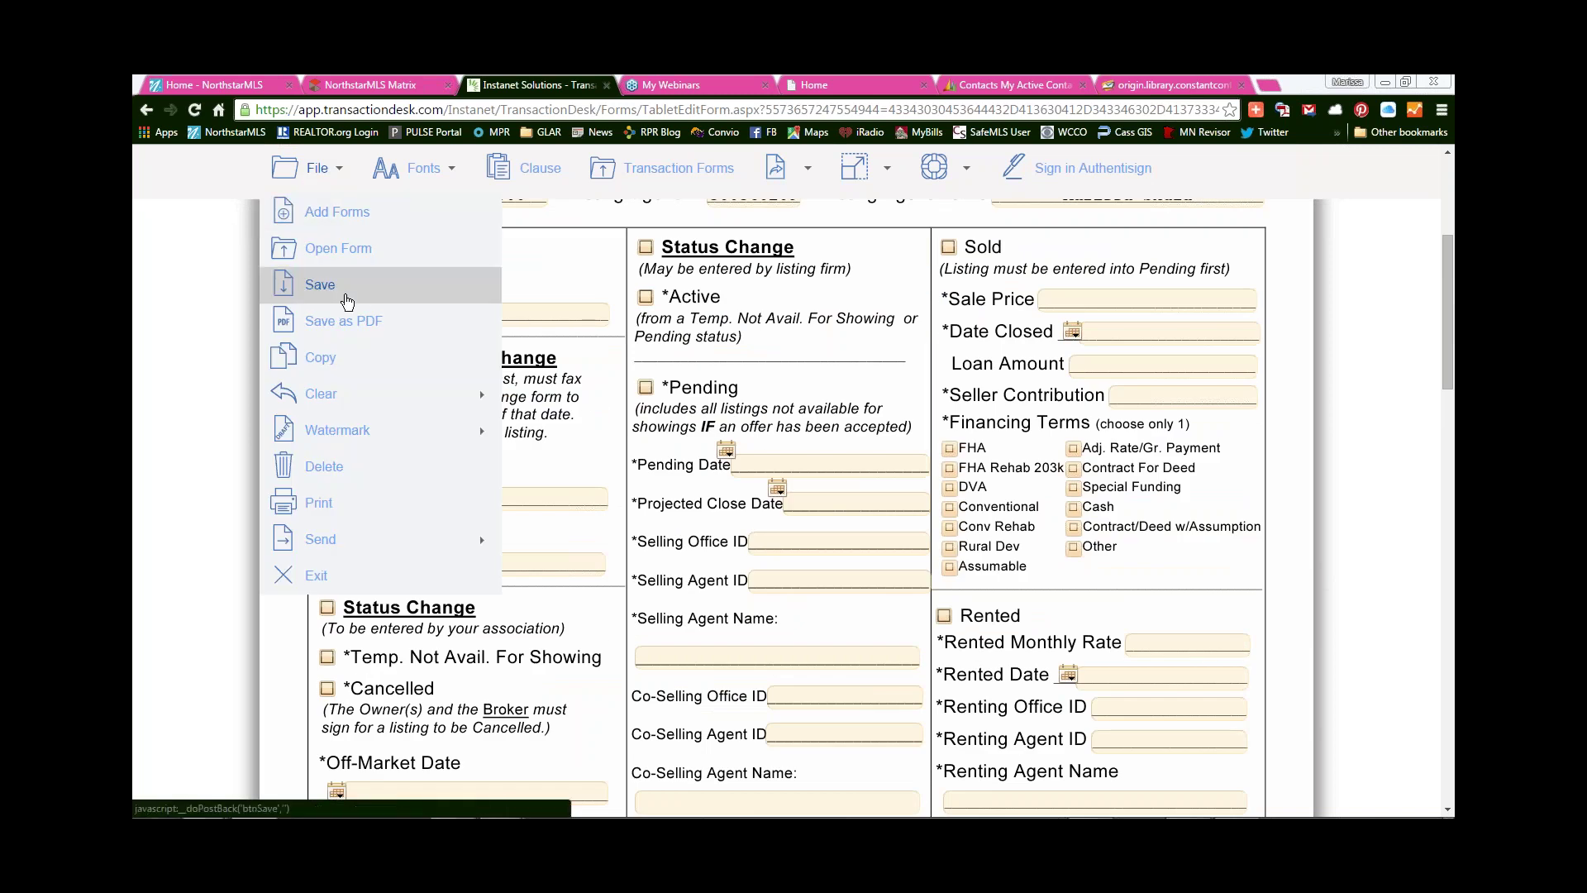
click(346, 303)
scroll(697, 512, up, 3)
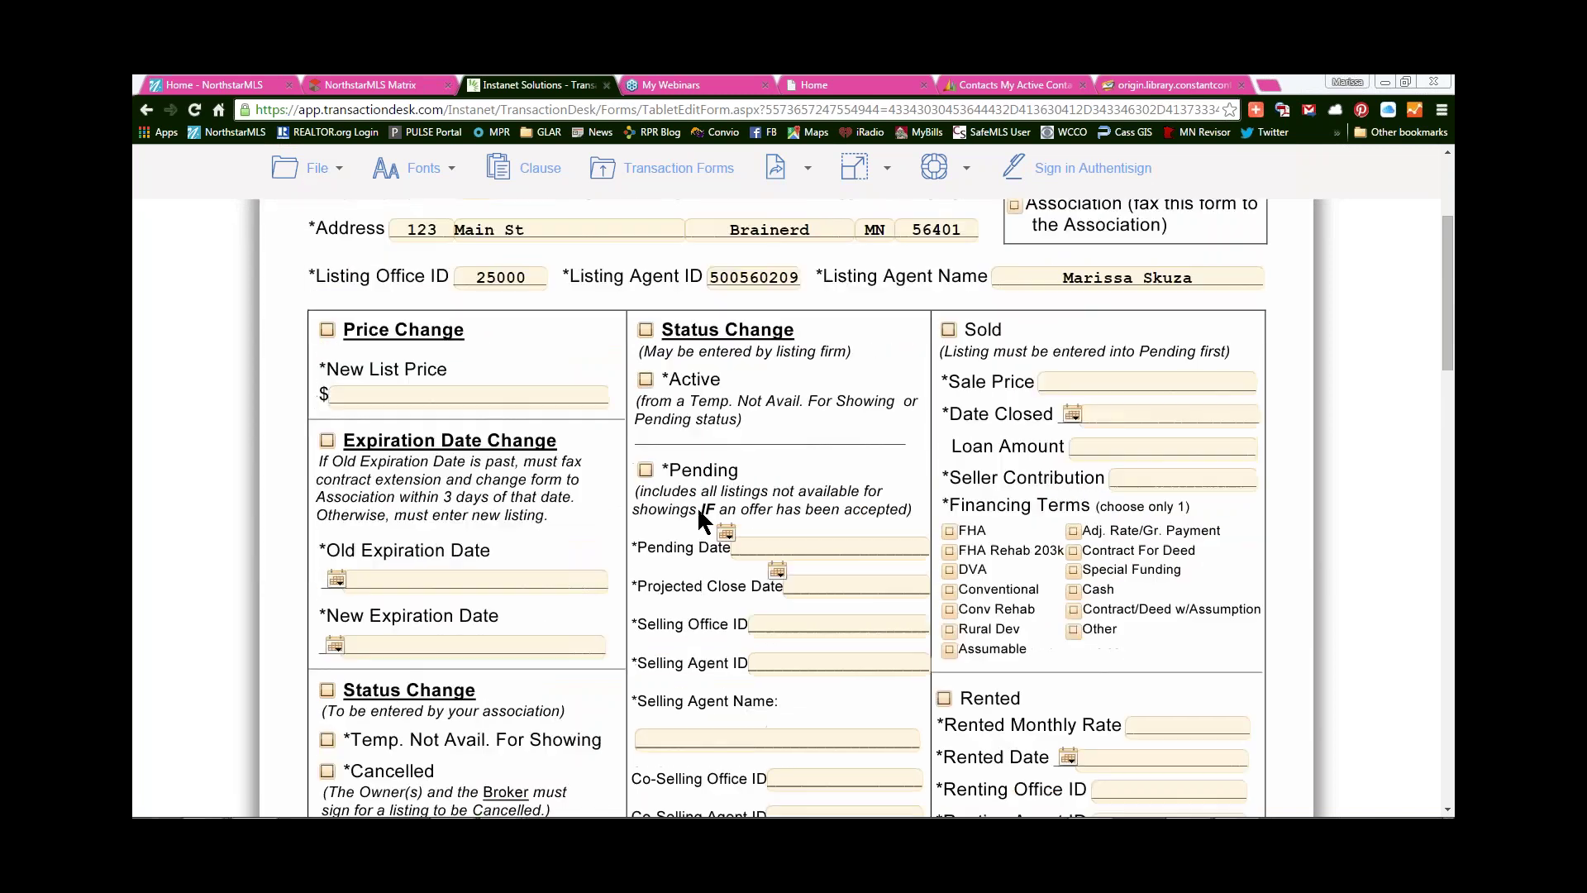
scroll(699, 518, up, 1)
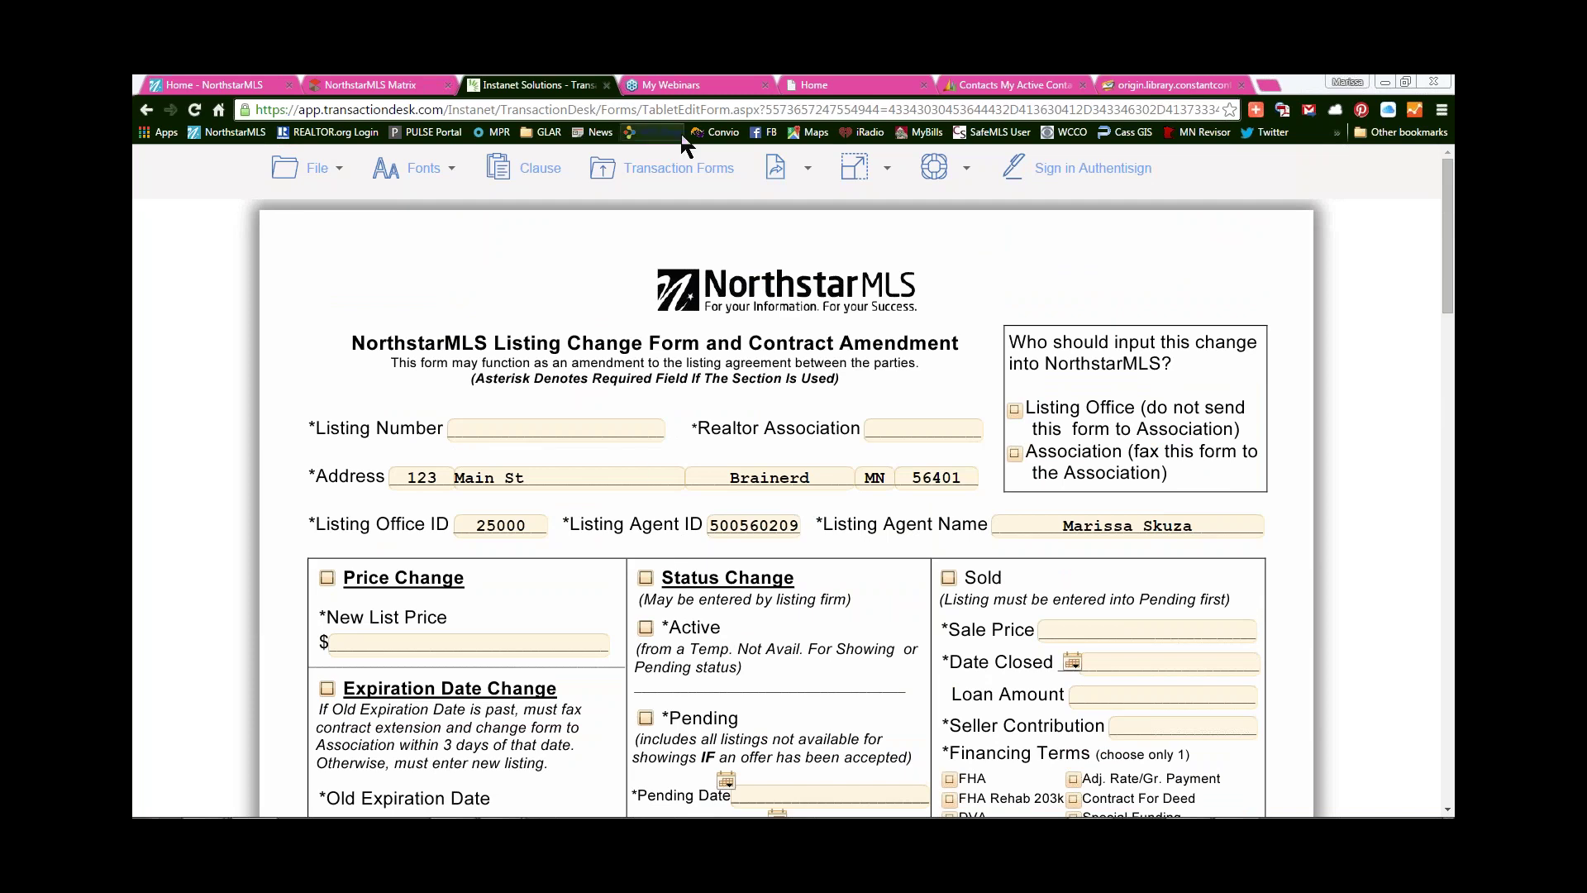
- Mark Listing Contract, Location Map, Agency, Certification and Listing Change forms to send, then start an email
click(685, 180)
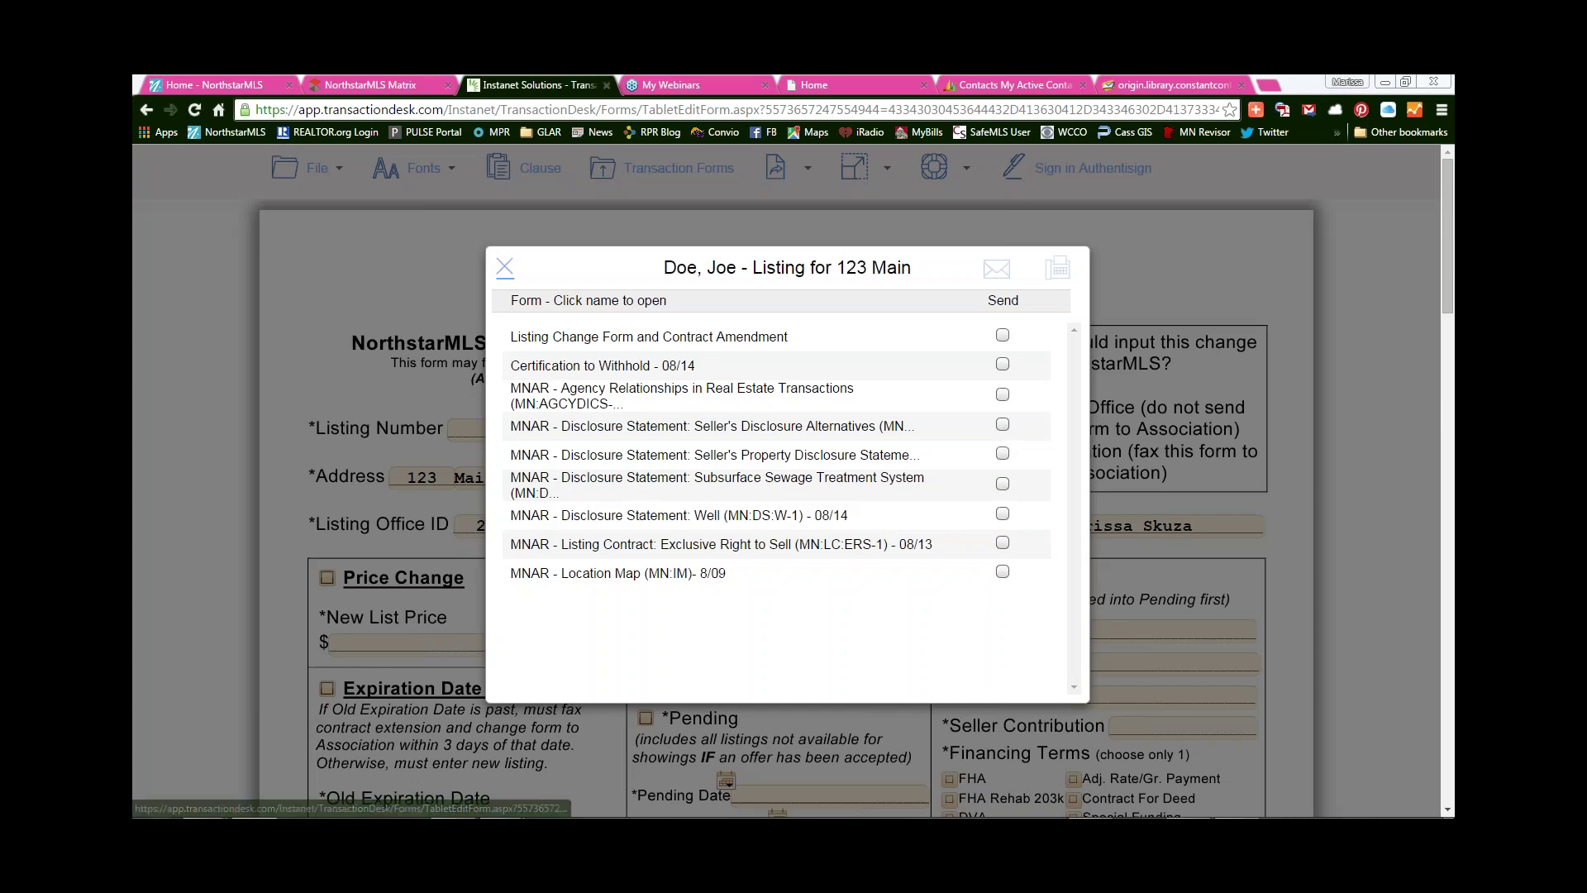
click(1003, 543)
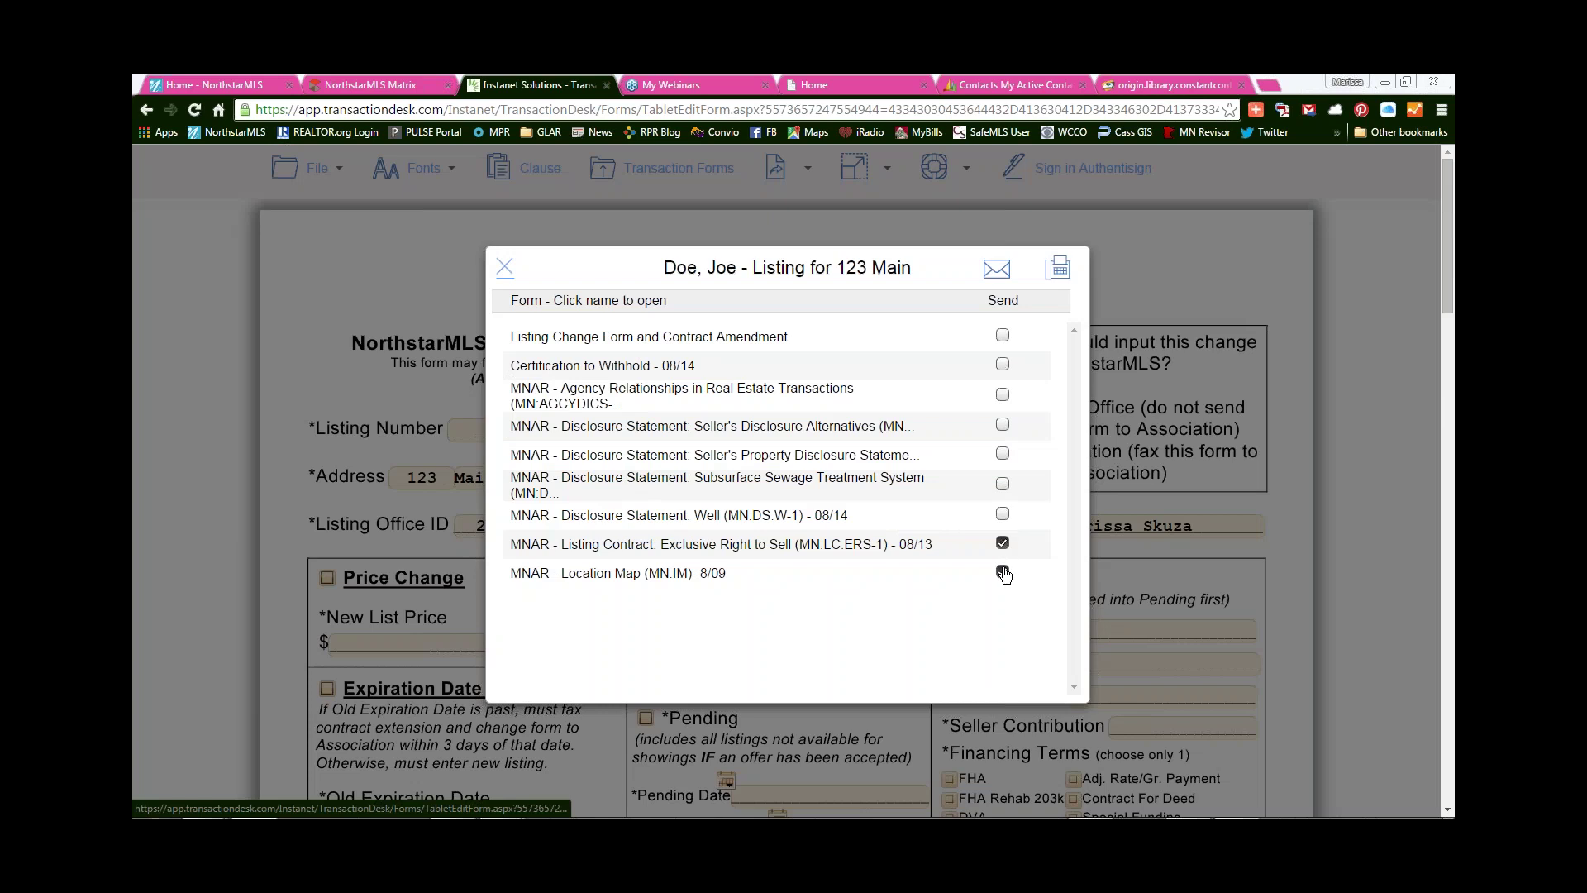
click(1003, 571)
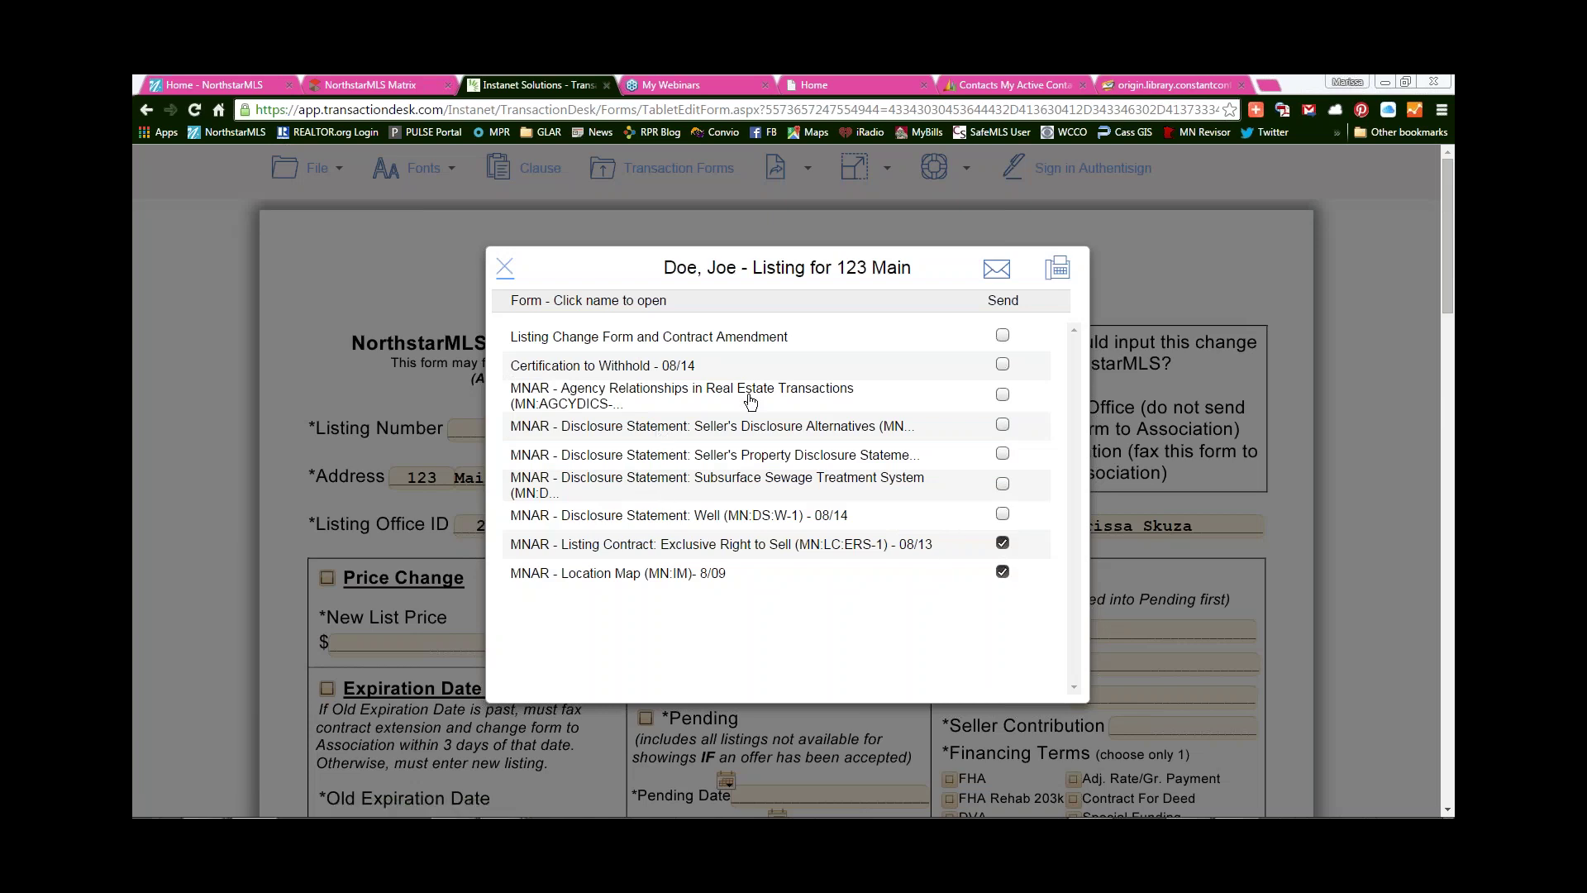
click(1002, 395)
click(1003, 364)
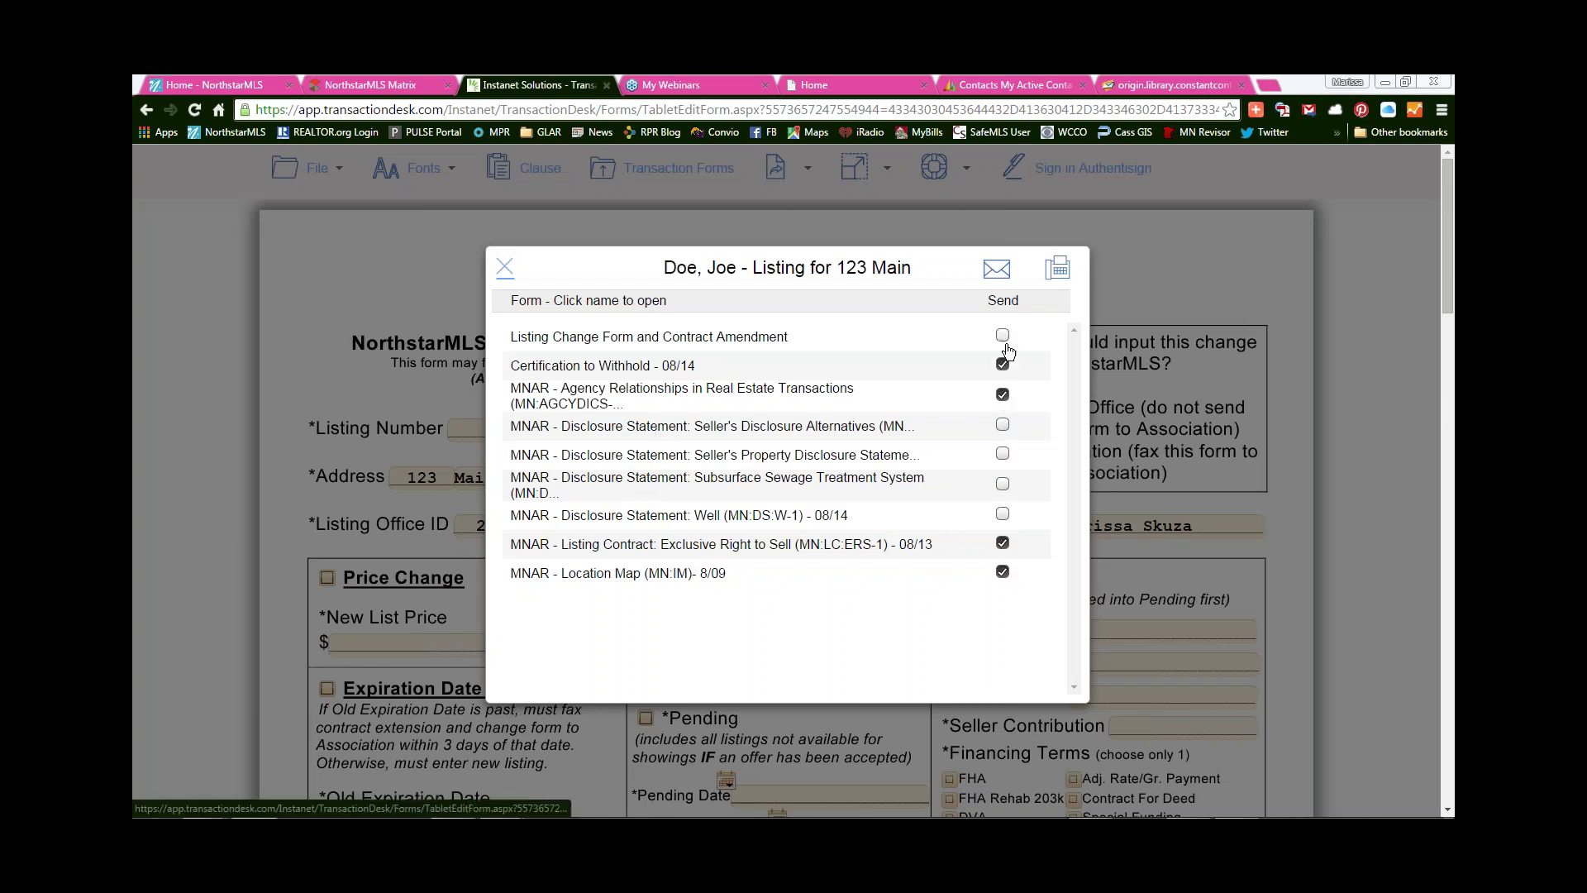
click(1003, 335)
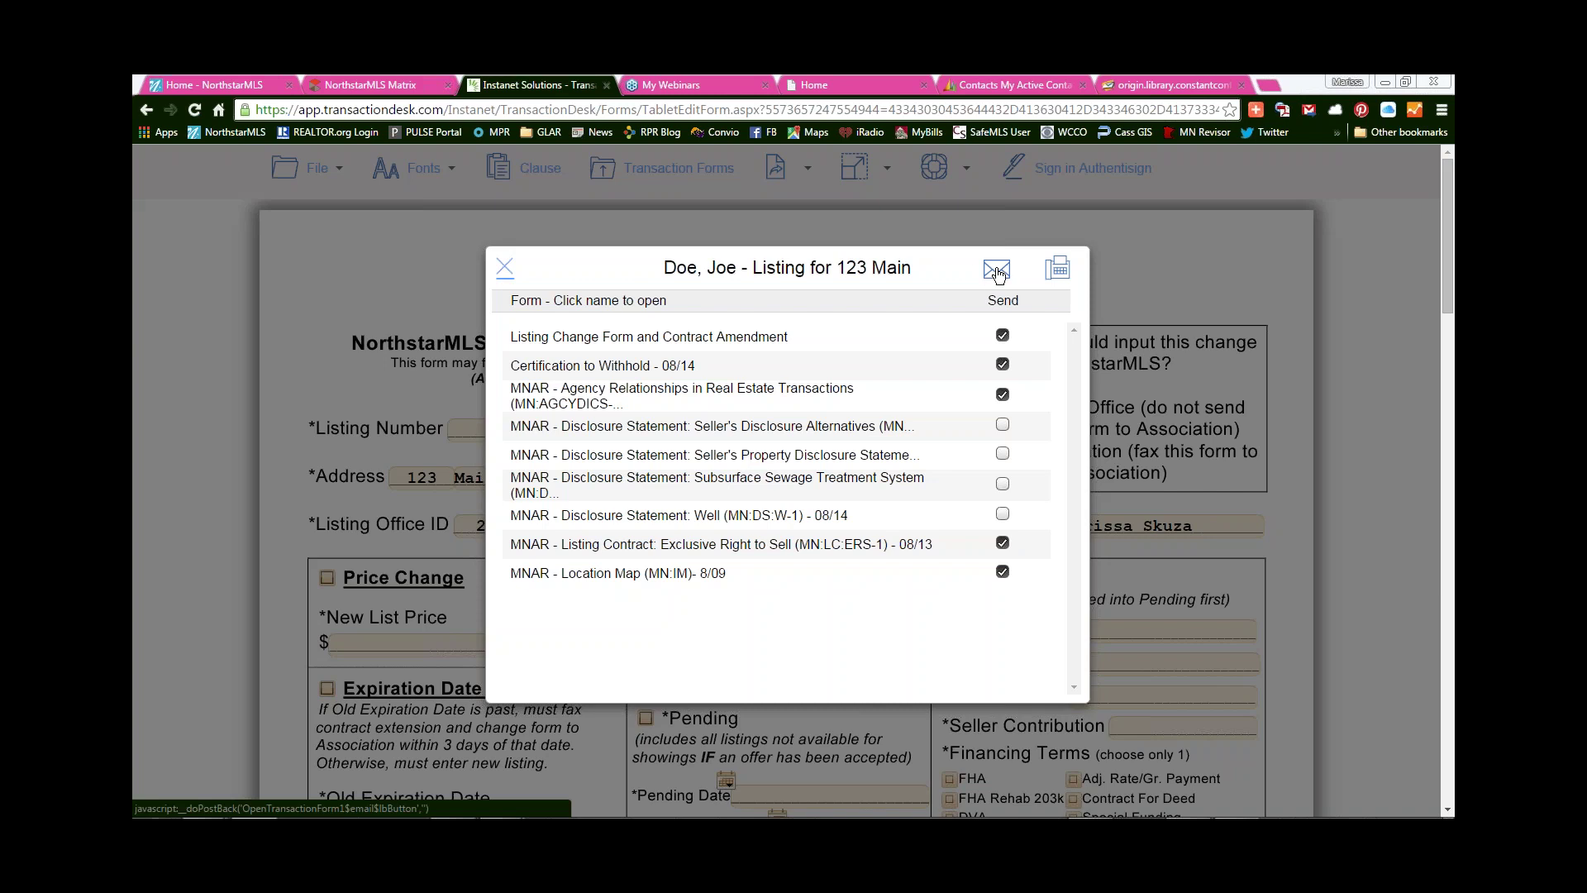
click(998, 272)
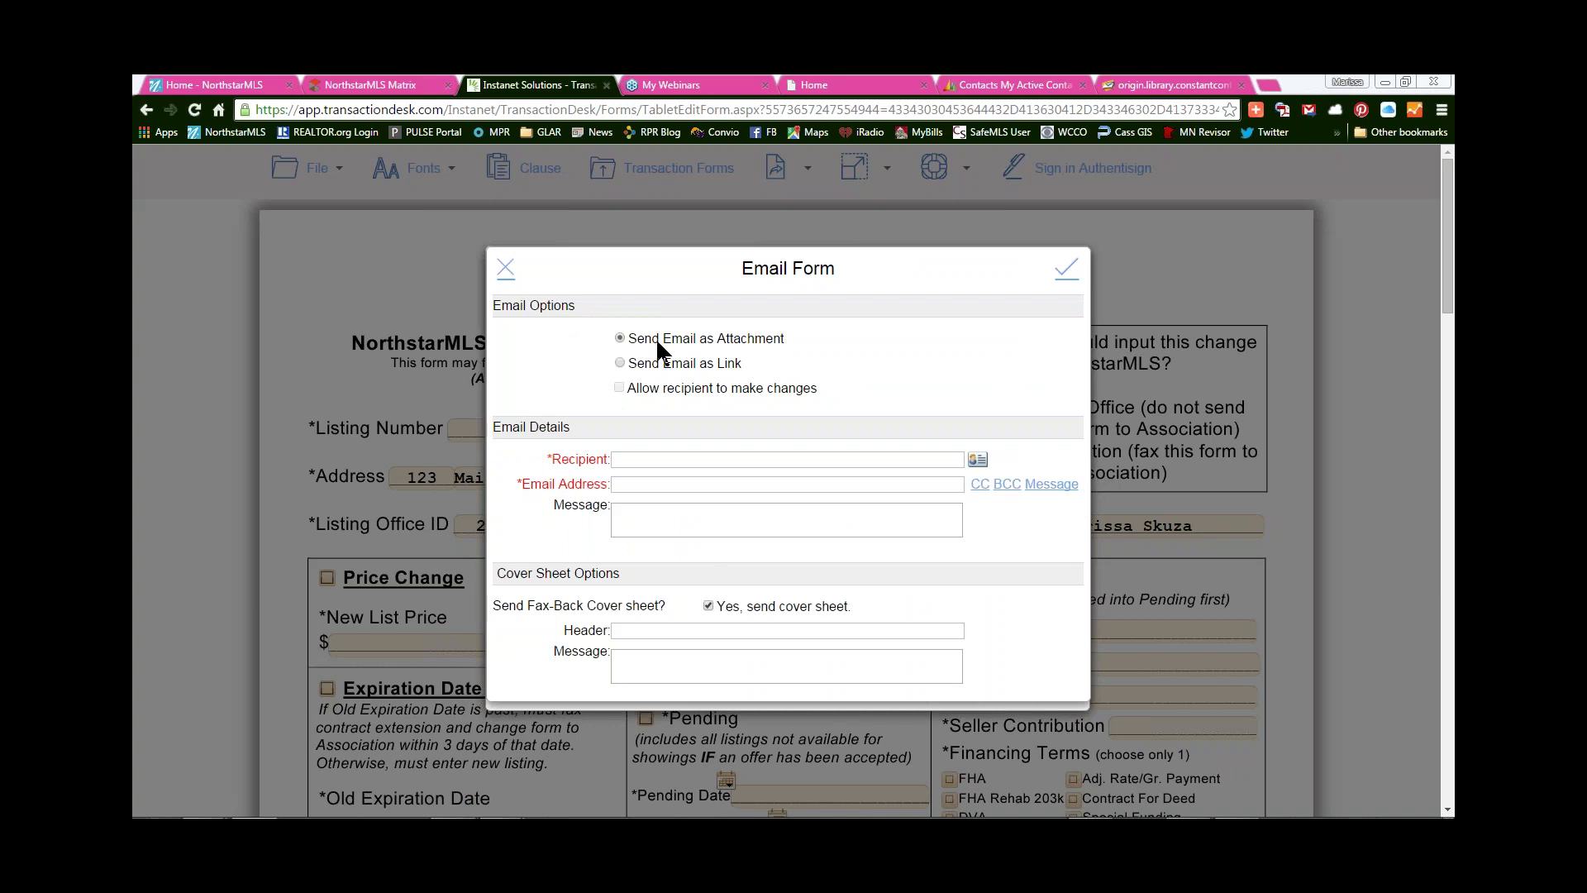
- Pick the client from saved contacts, filtered by first name, as the email recipient
drag(632, 334, 785, 339)
click(589, 368)
click(977, 459)
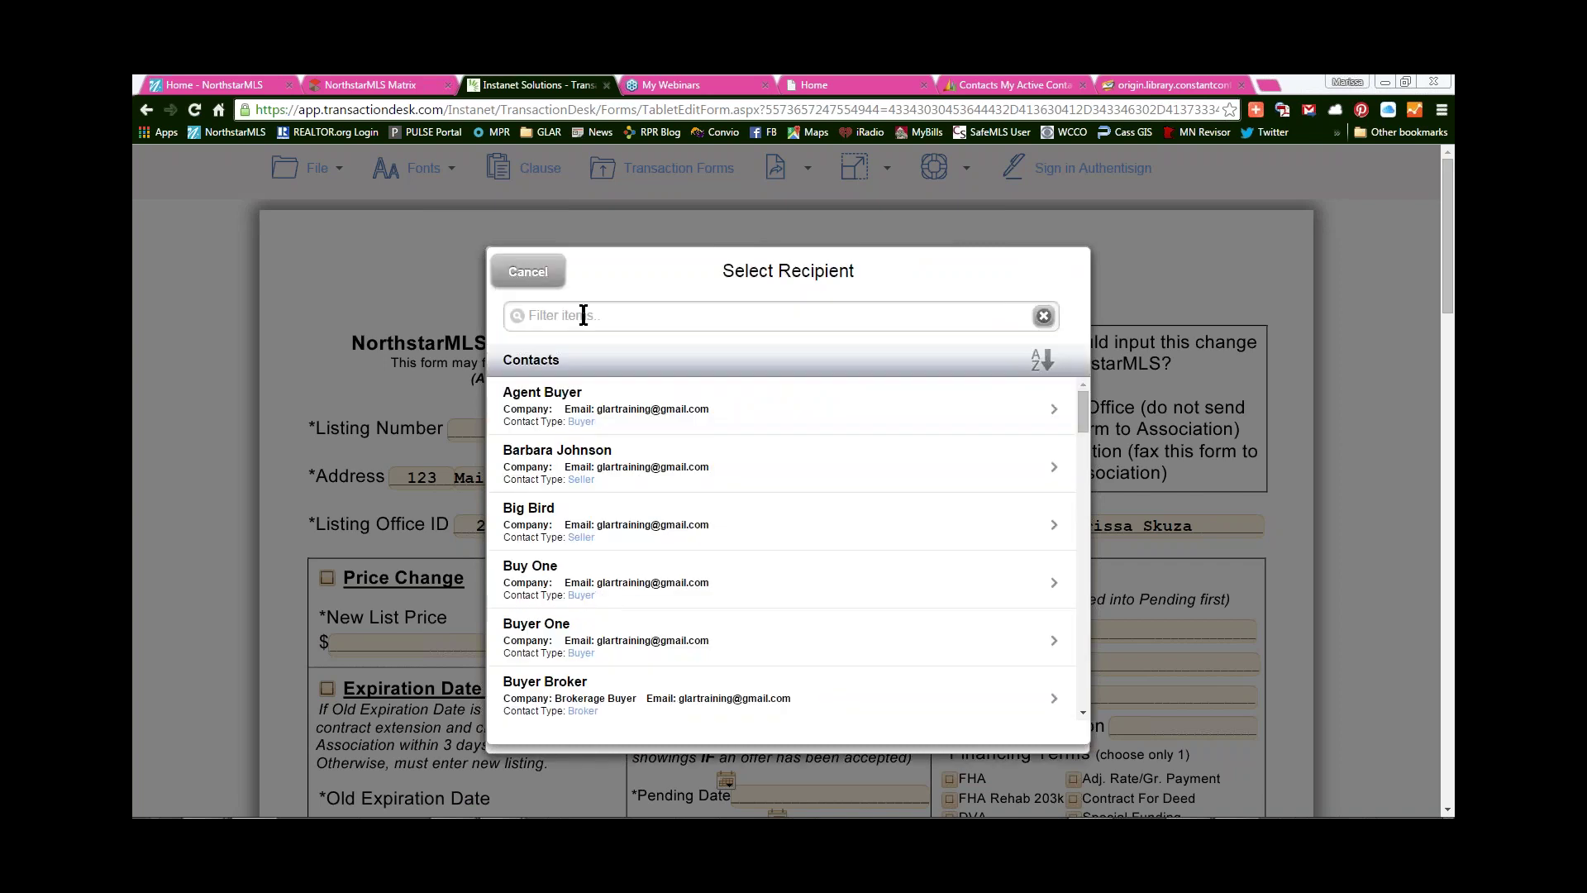
click(672, 323)
text(John)
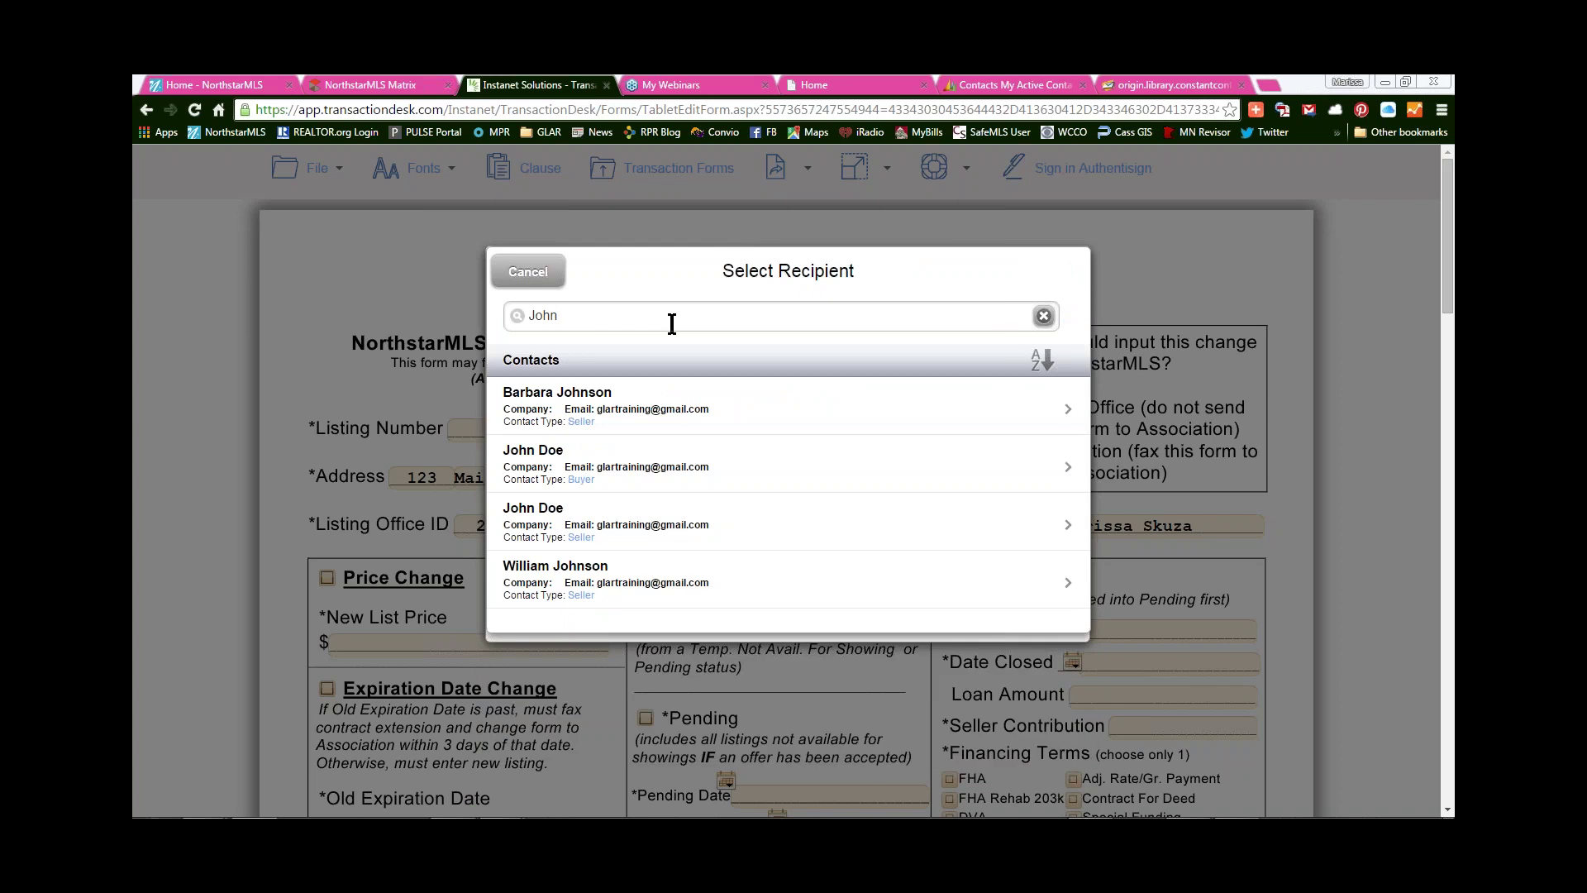
click(697, 530)
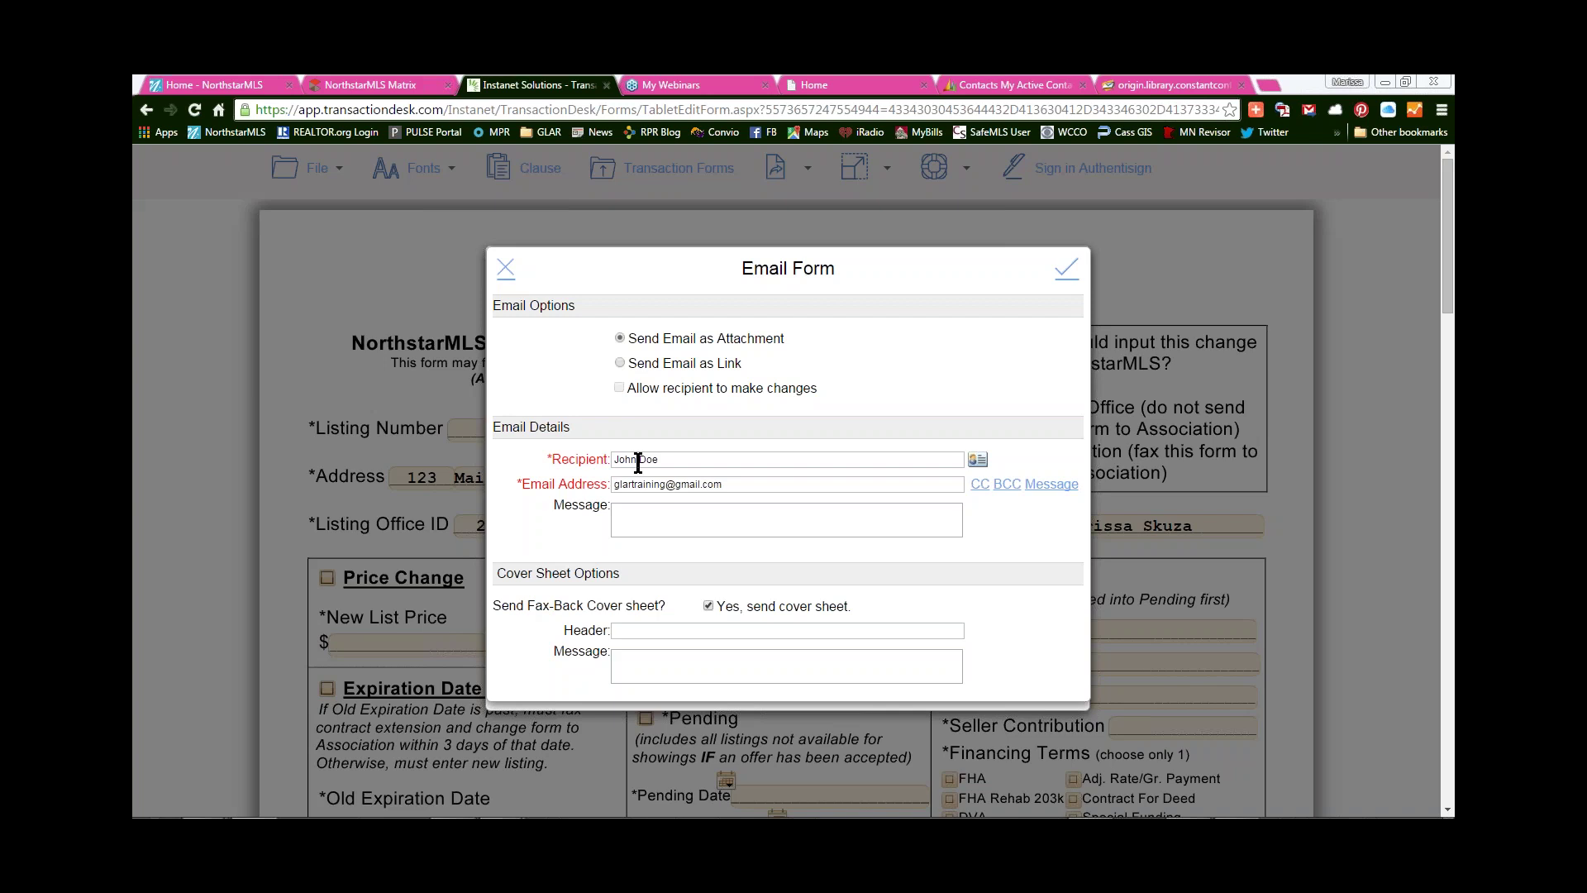
- Add a short message and send the email with the five forms attached
click(643, 518)
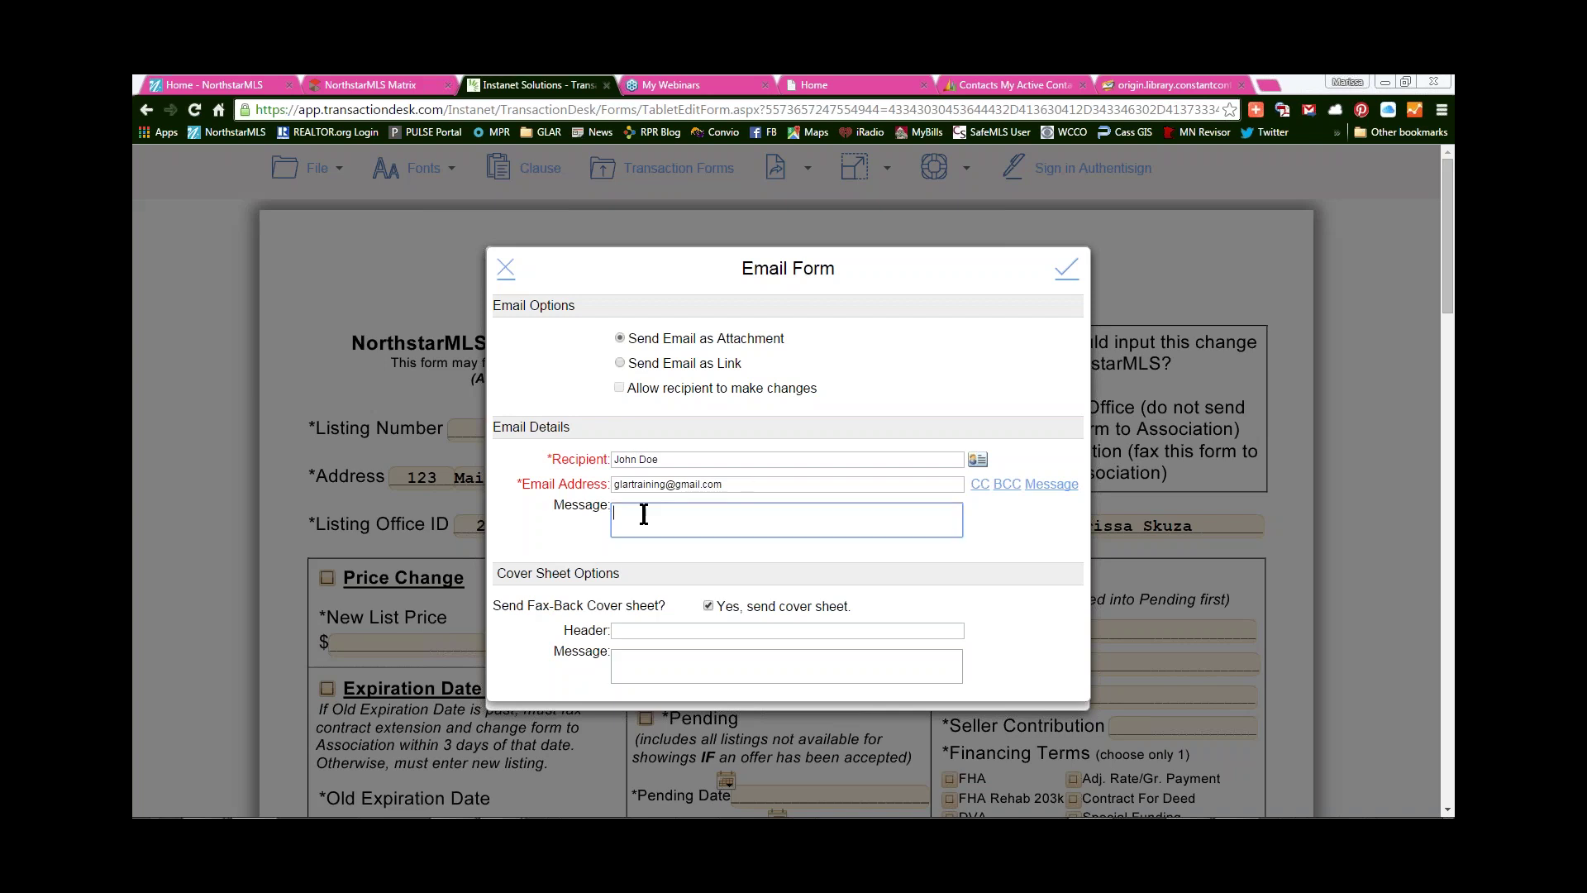
text(amclainffnasl)
drag(853, 607, 727, 612)
click(911, 608)
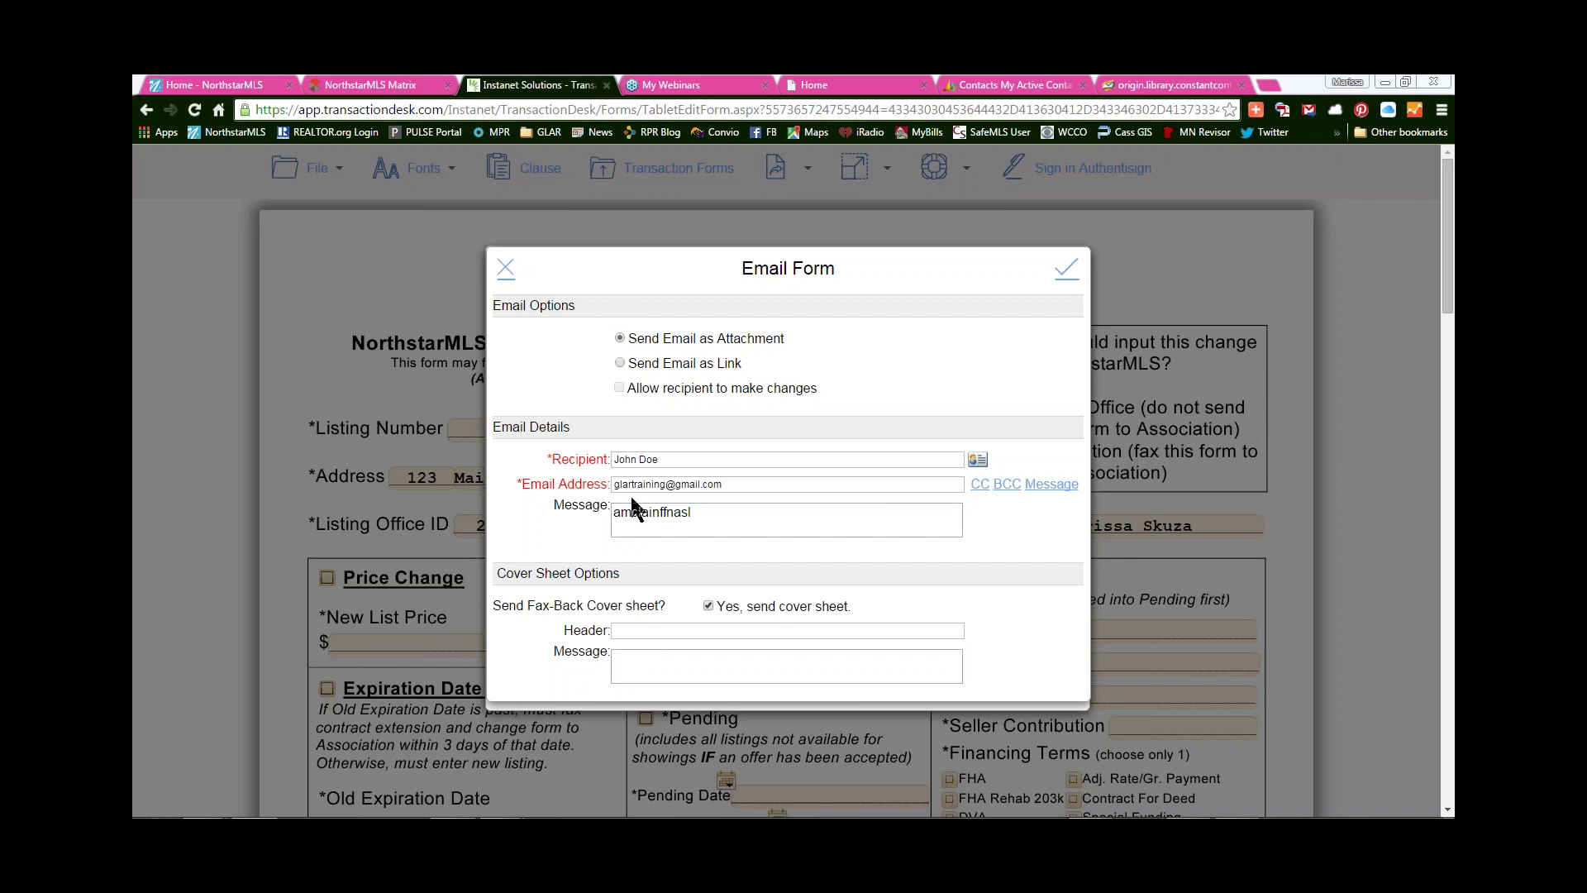
click(1068, 273)
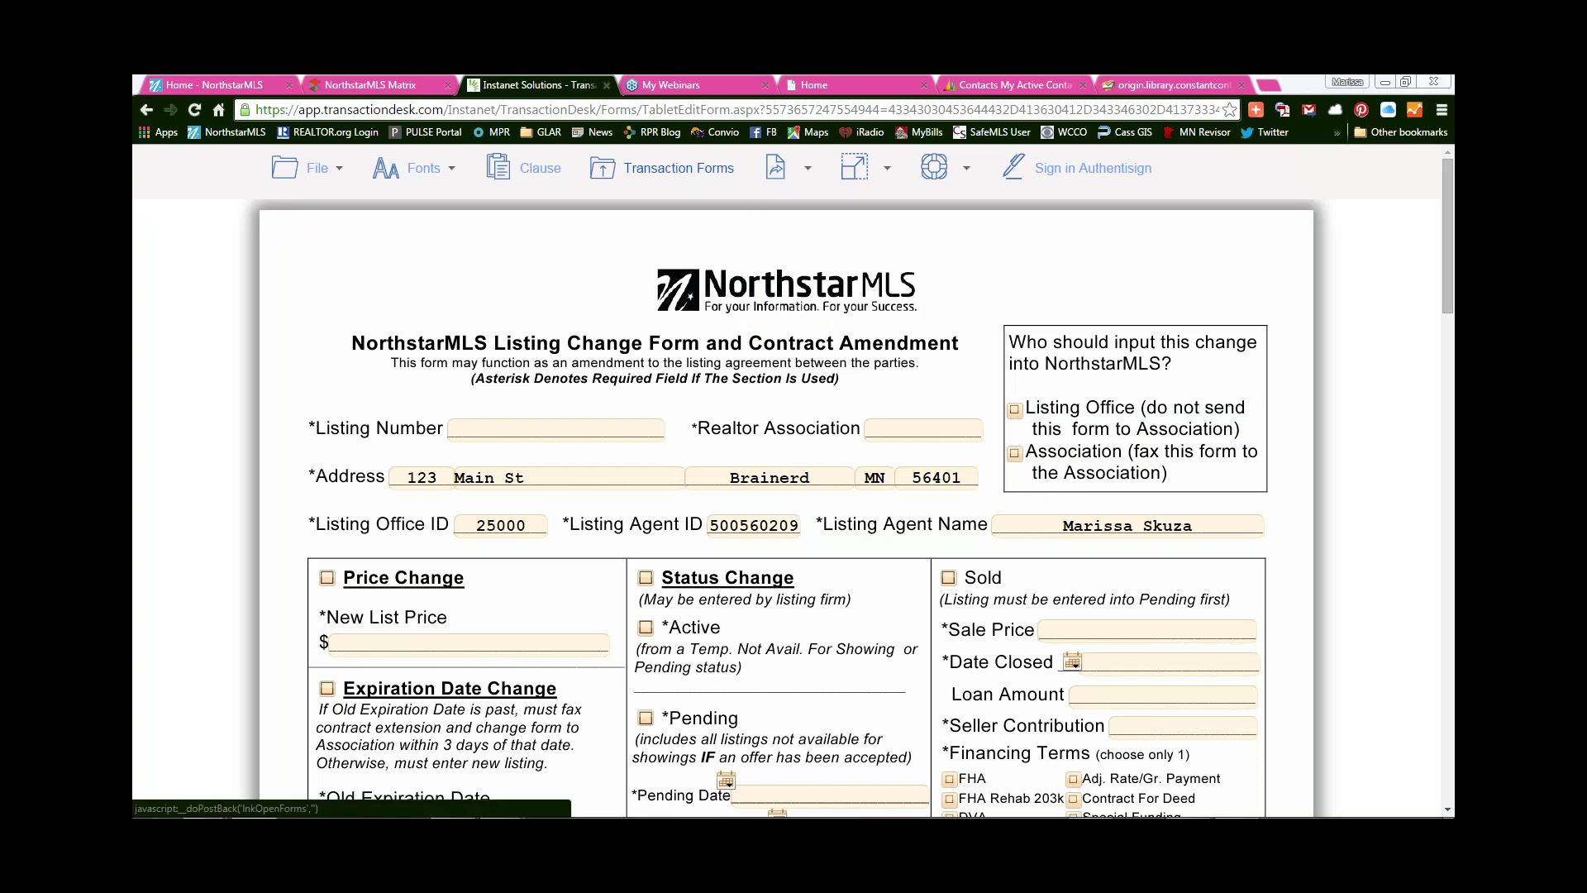
- Tick Send for the Seller's Property, Subsurface Sewage and Well disclosures, then start an email
click(657, 177)
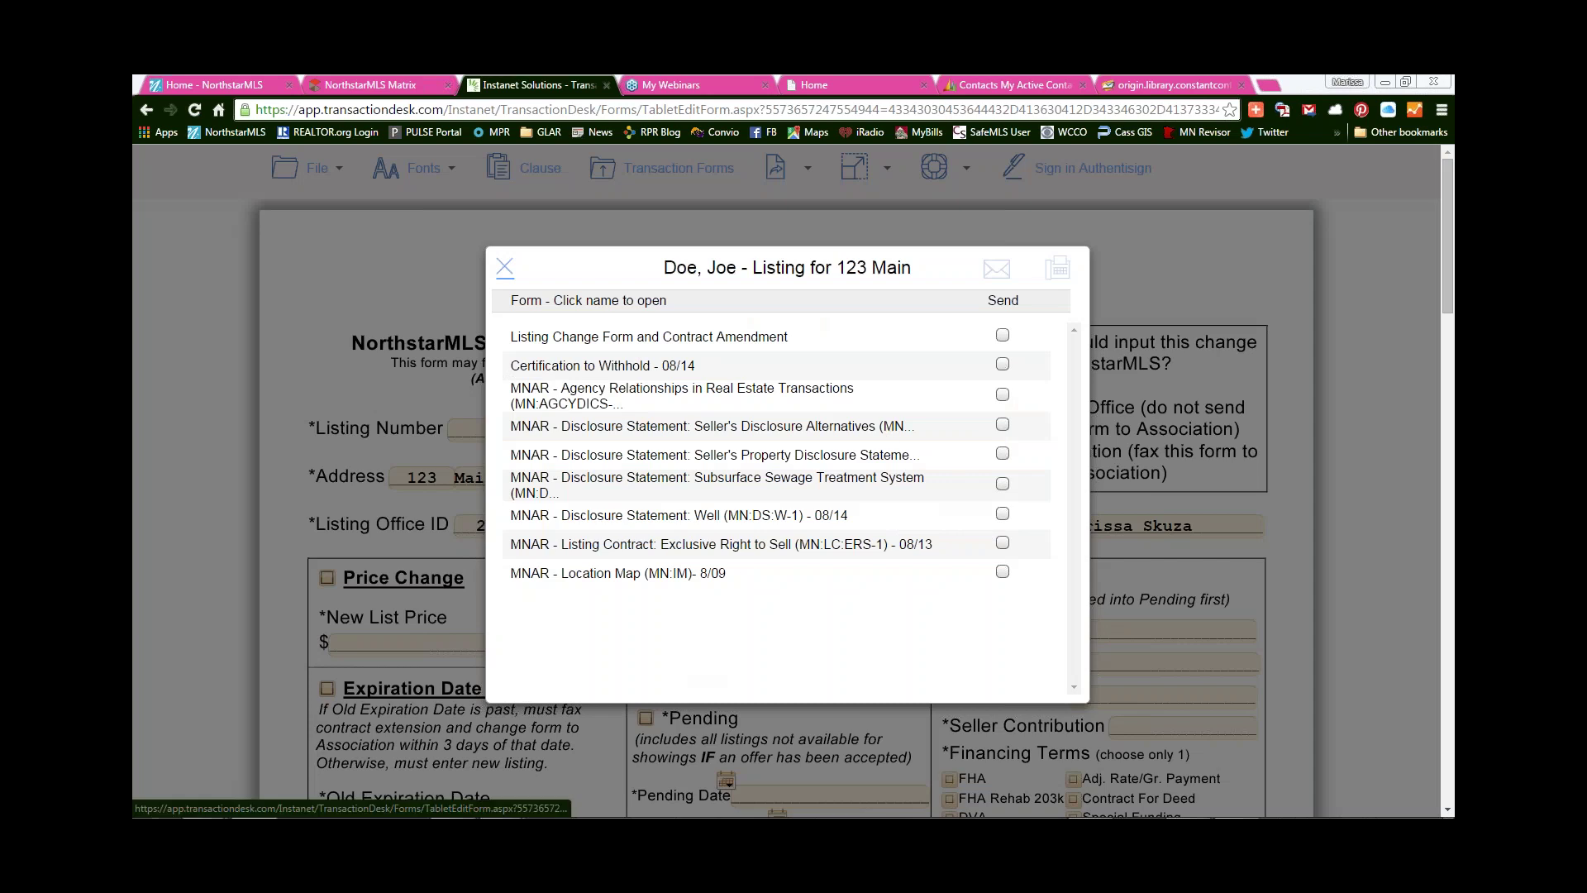
click(1003, 453)
click(1003, 483)
click(1002, 514)
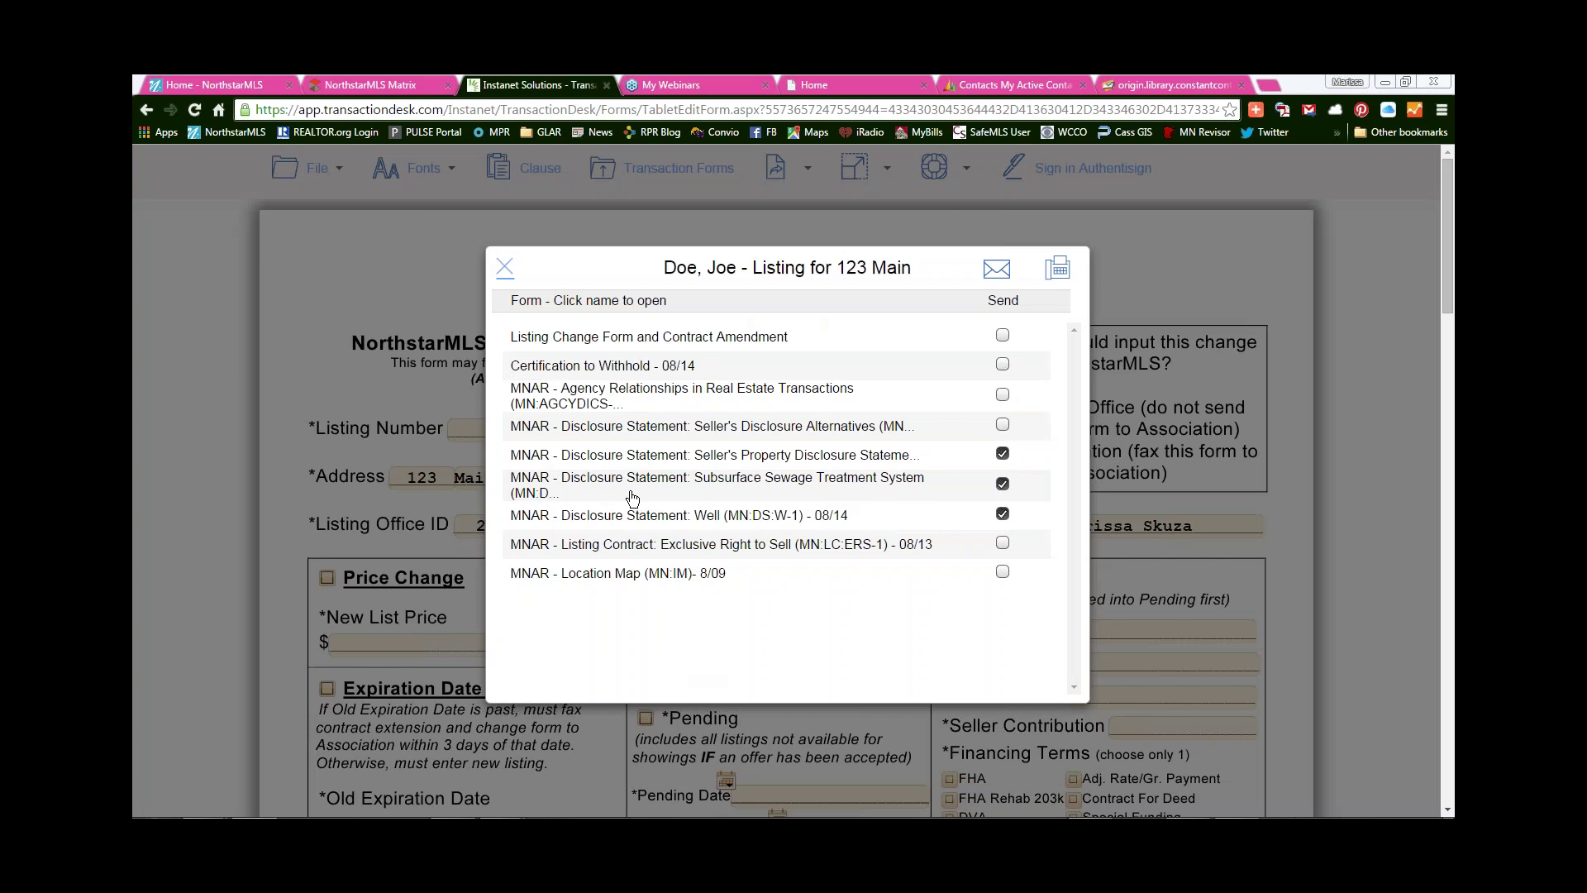
click(998, 270)
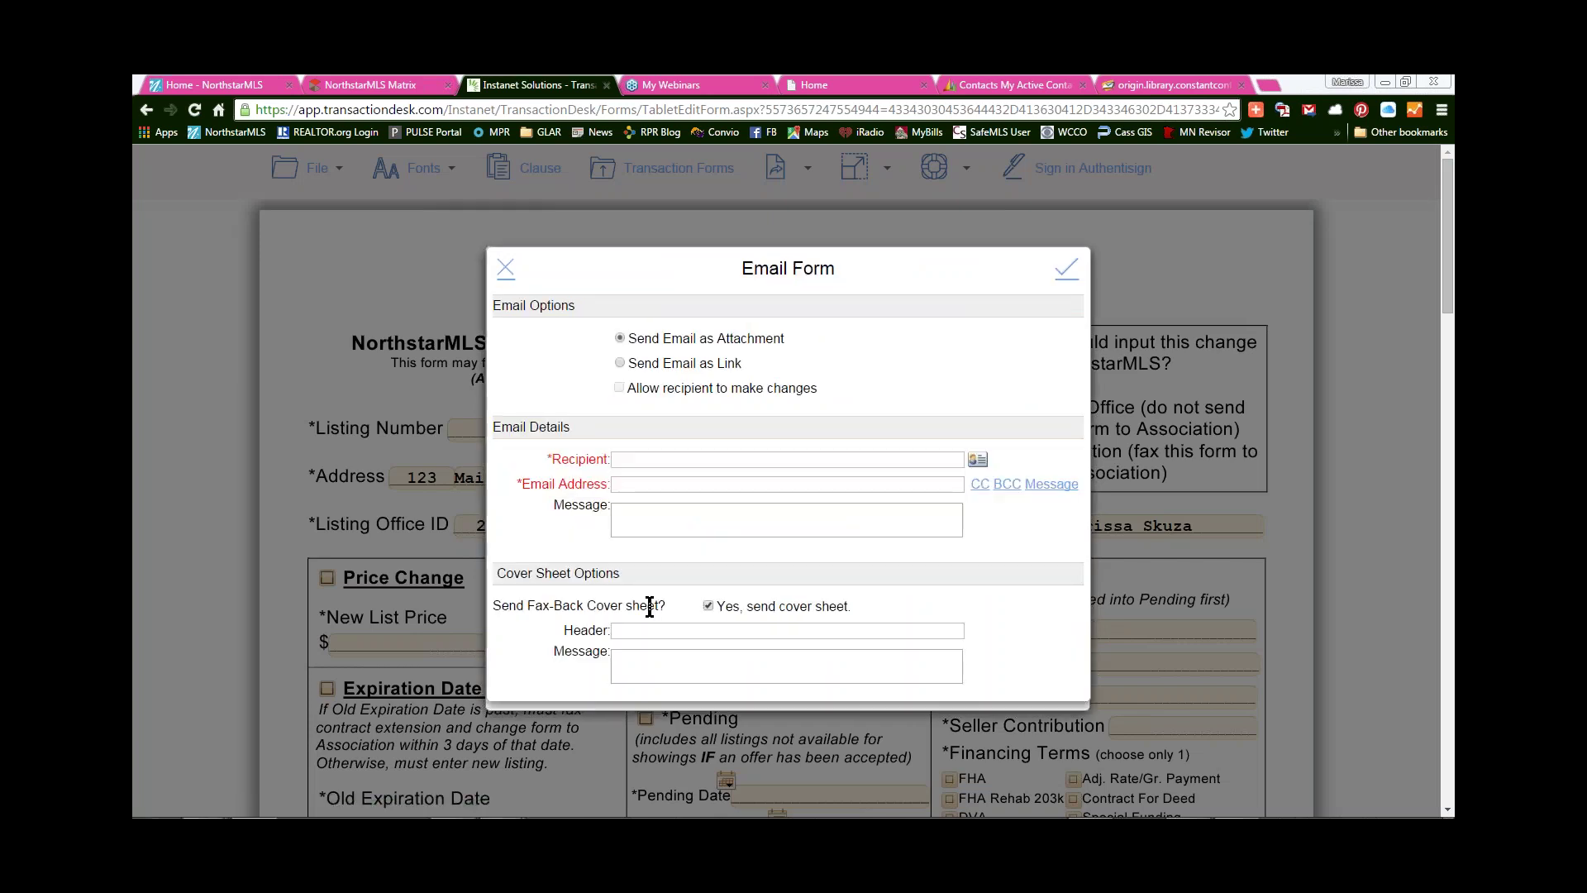
- Email the three disclosures as an editable link to the client picked from the address book
click(620, 363)
click(618, 388)
click(978, 459)
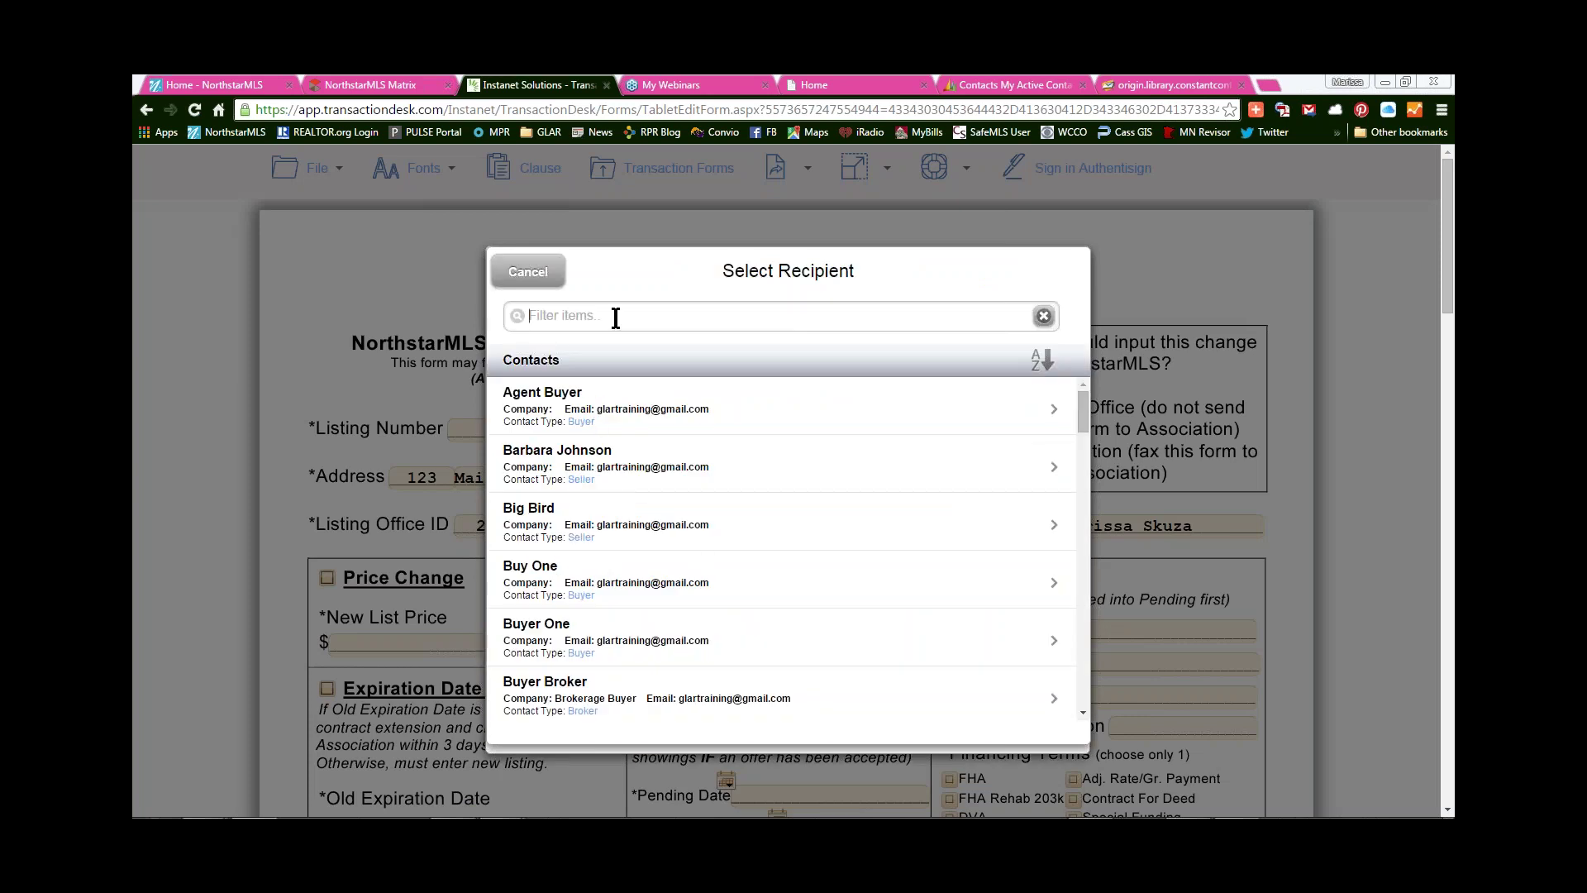
text(John)
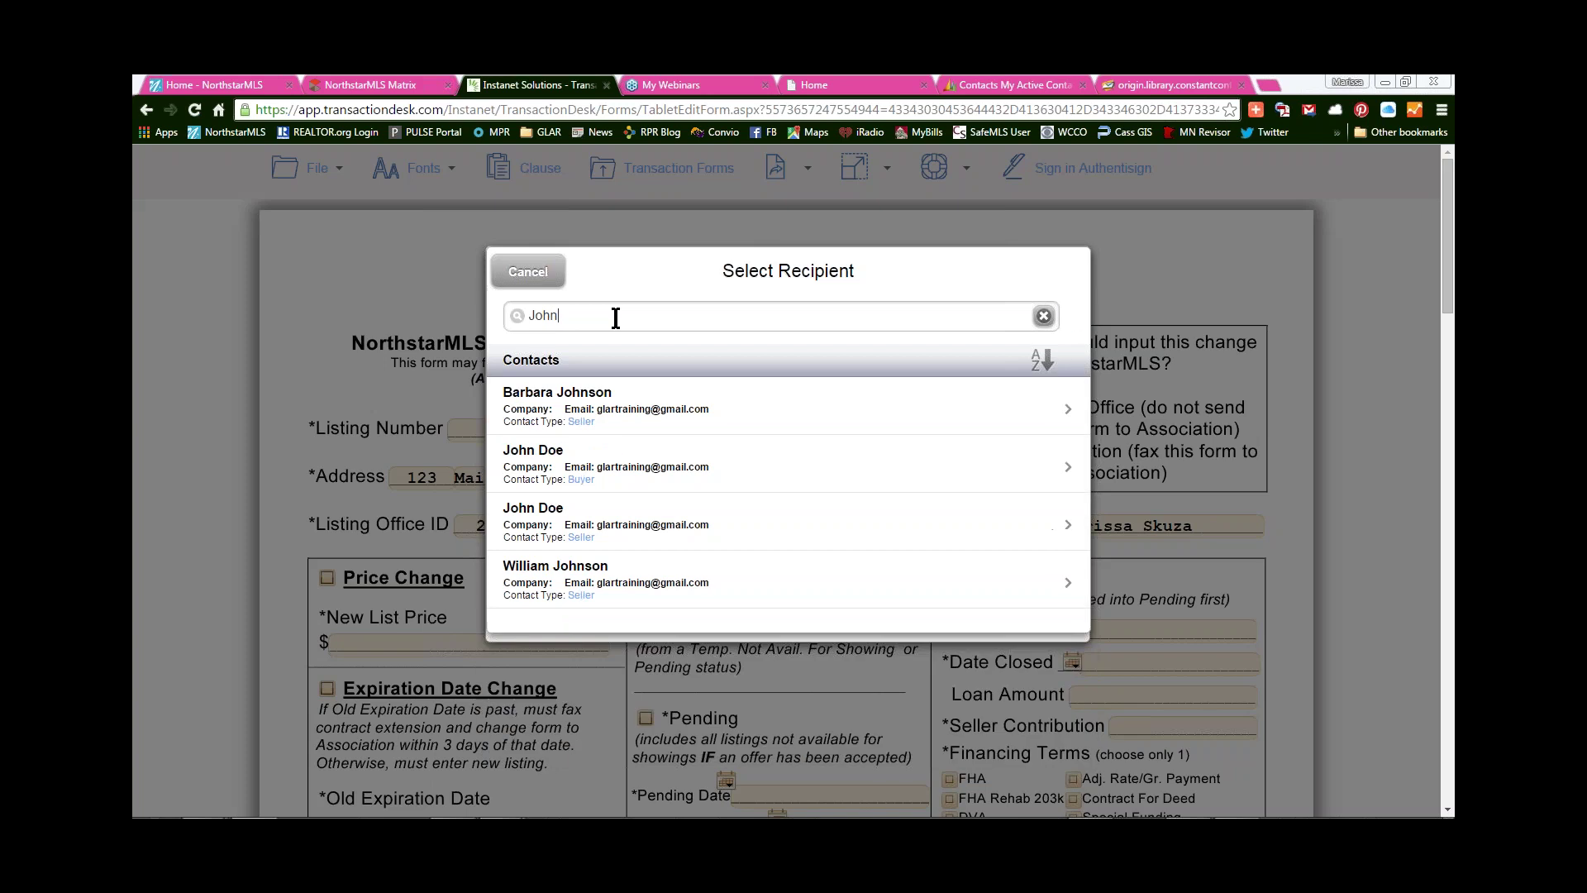
click(635, 464)
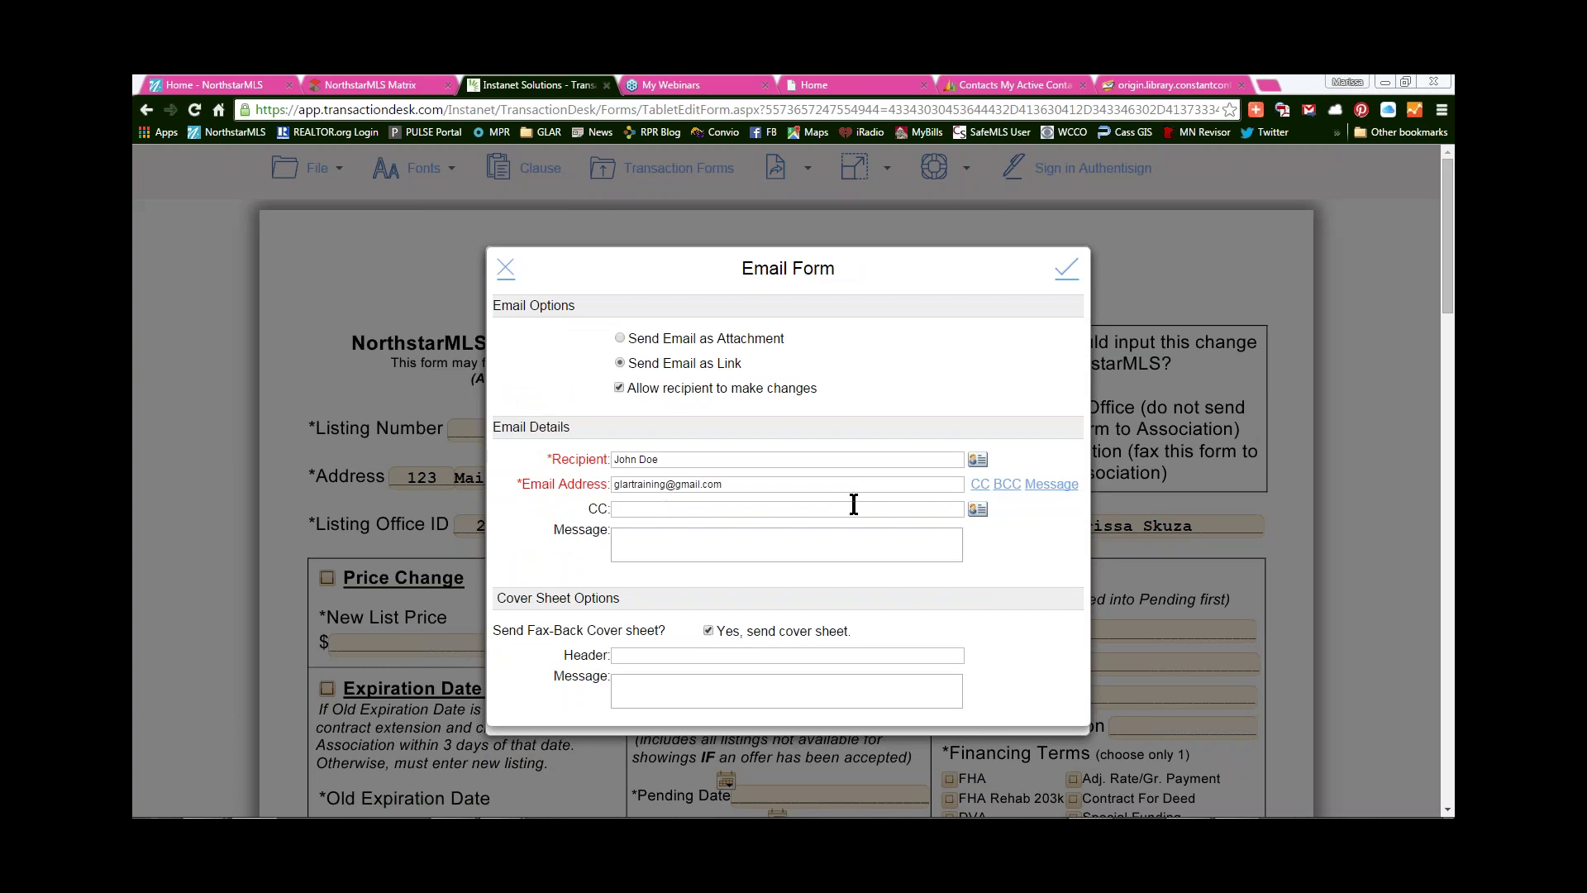
click(1066, 274)
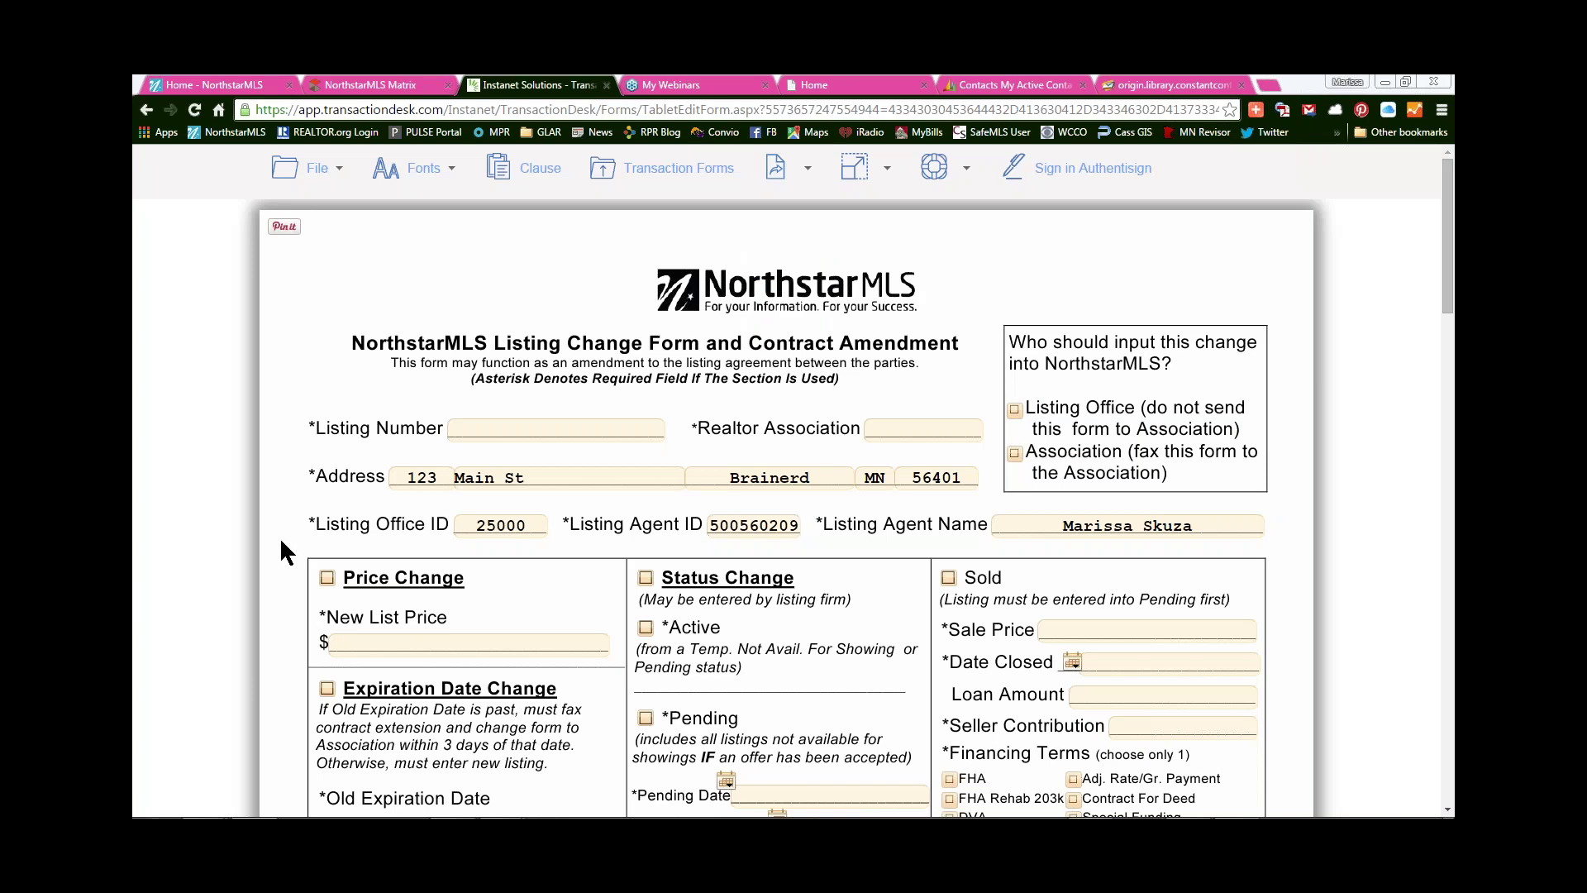
- Exit the Listing Change Form through the File menu back to the 123 Main Forms List
scroll(285, 545, down, 2)
scroll(289, 547, up, 2)
click(319, 170)
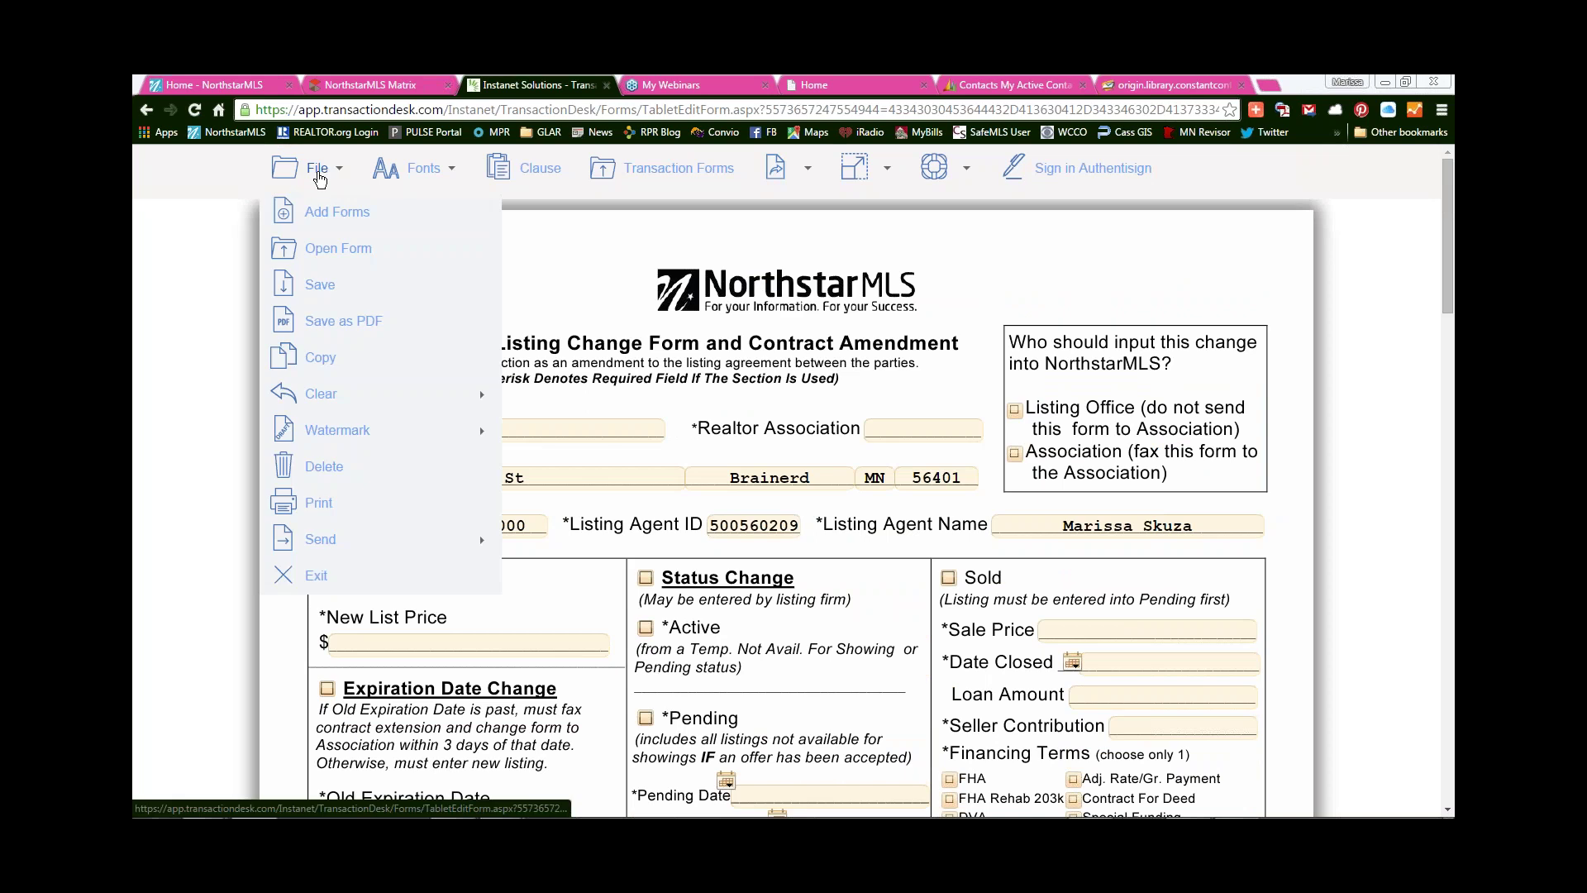
click(317, 213)
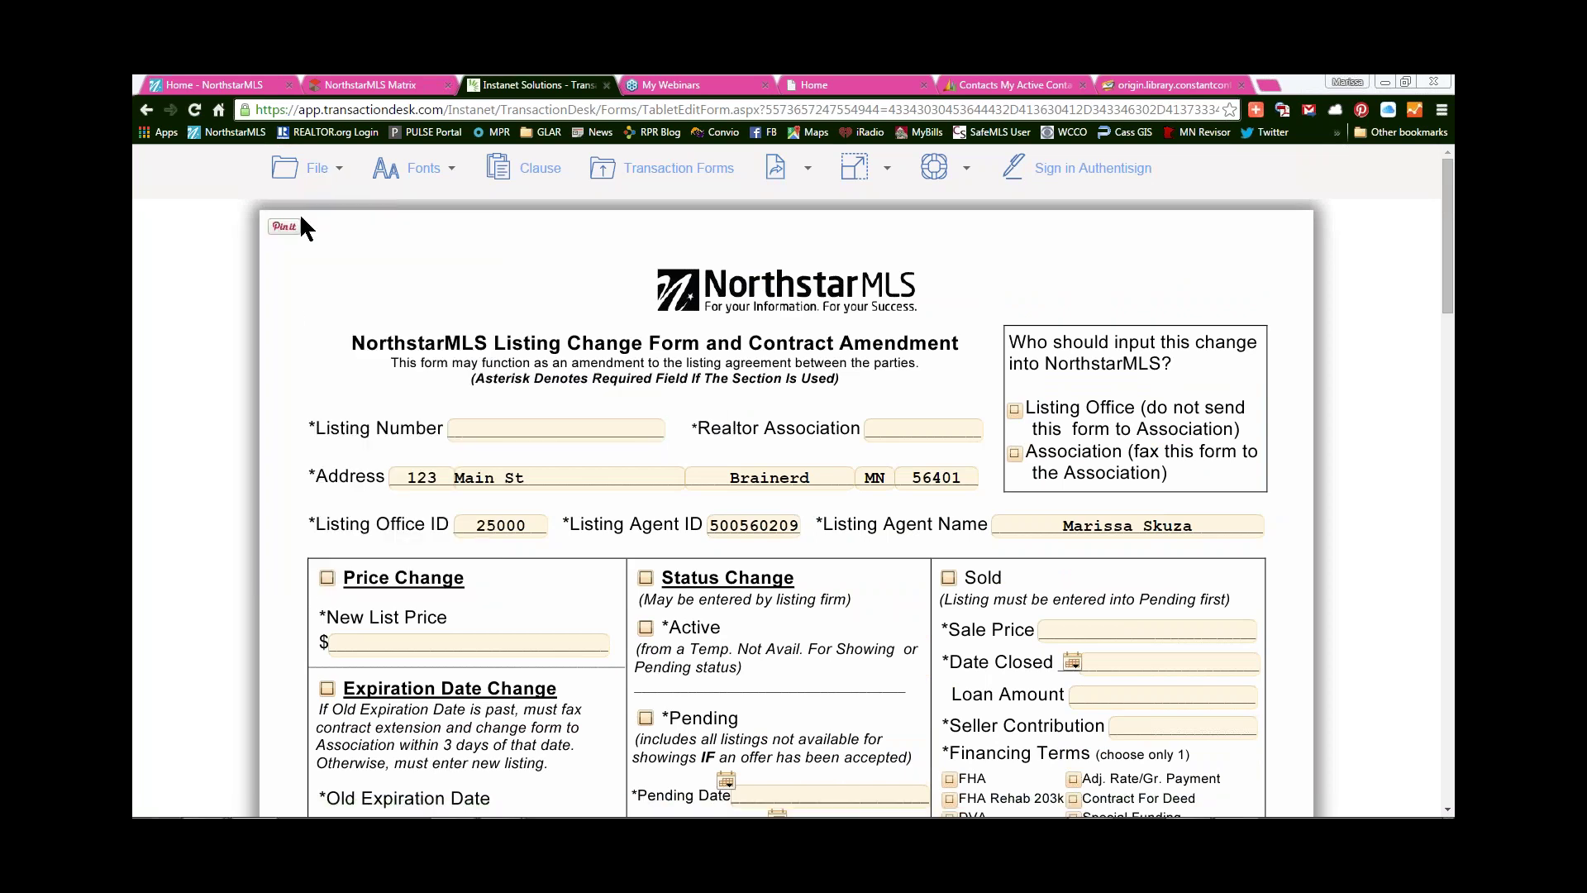
click(318, 170)
click(303, 570)
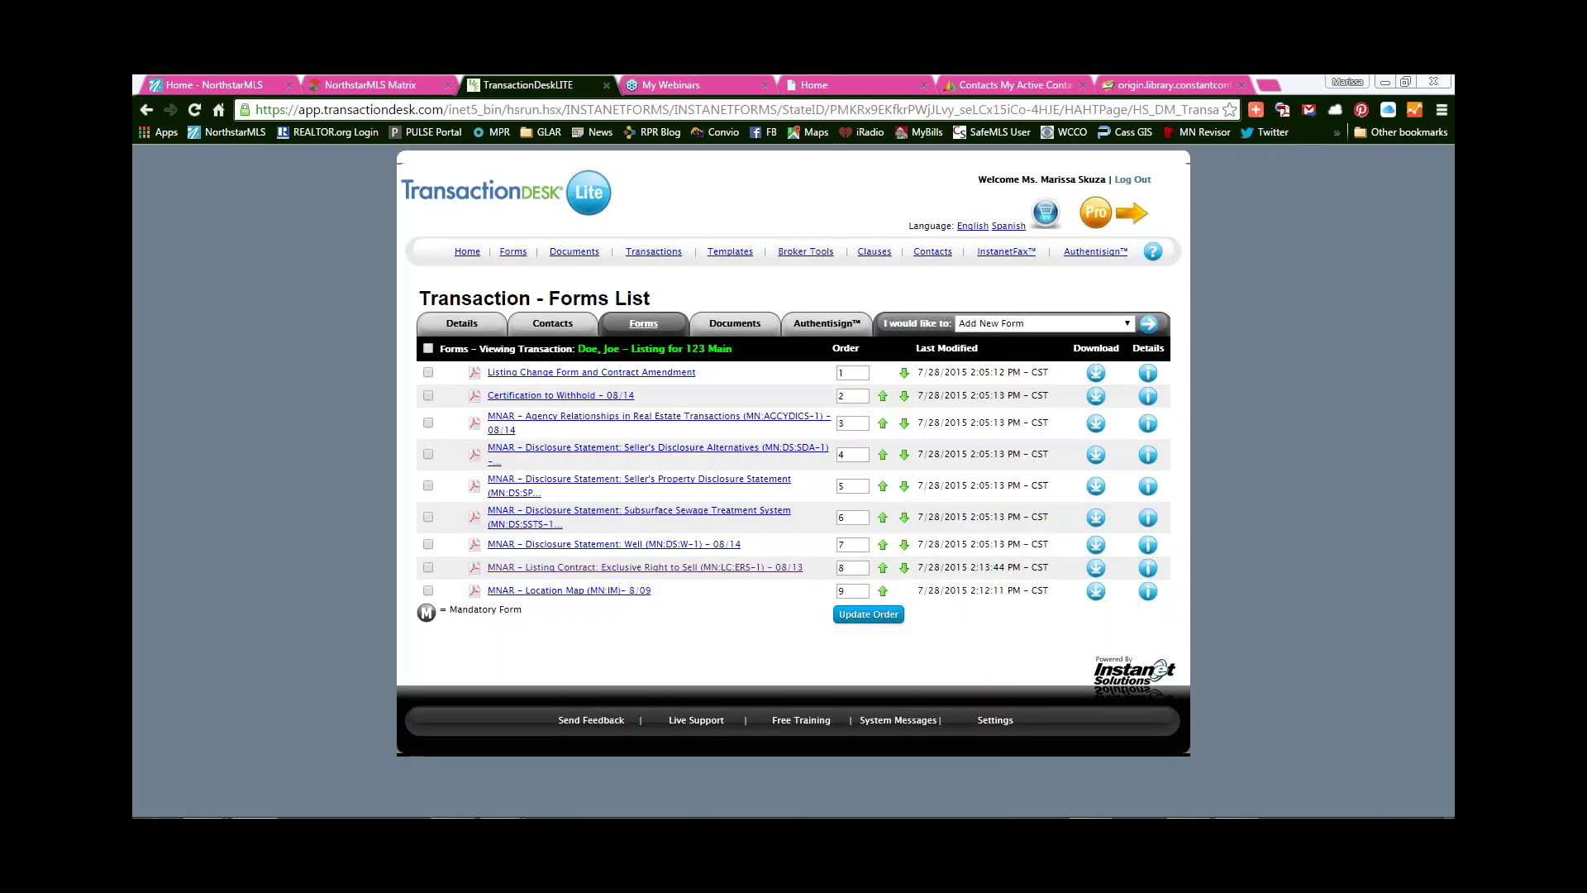
- Mark all forms except Seller's Disclosure Alternatives and run Print Selected Forms to PDF
click(429, 348)
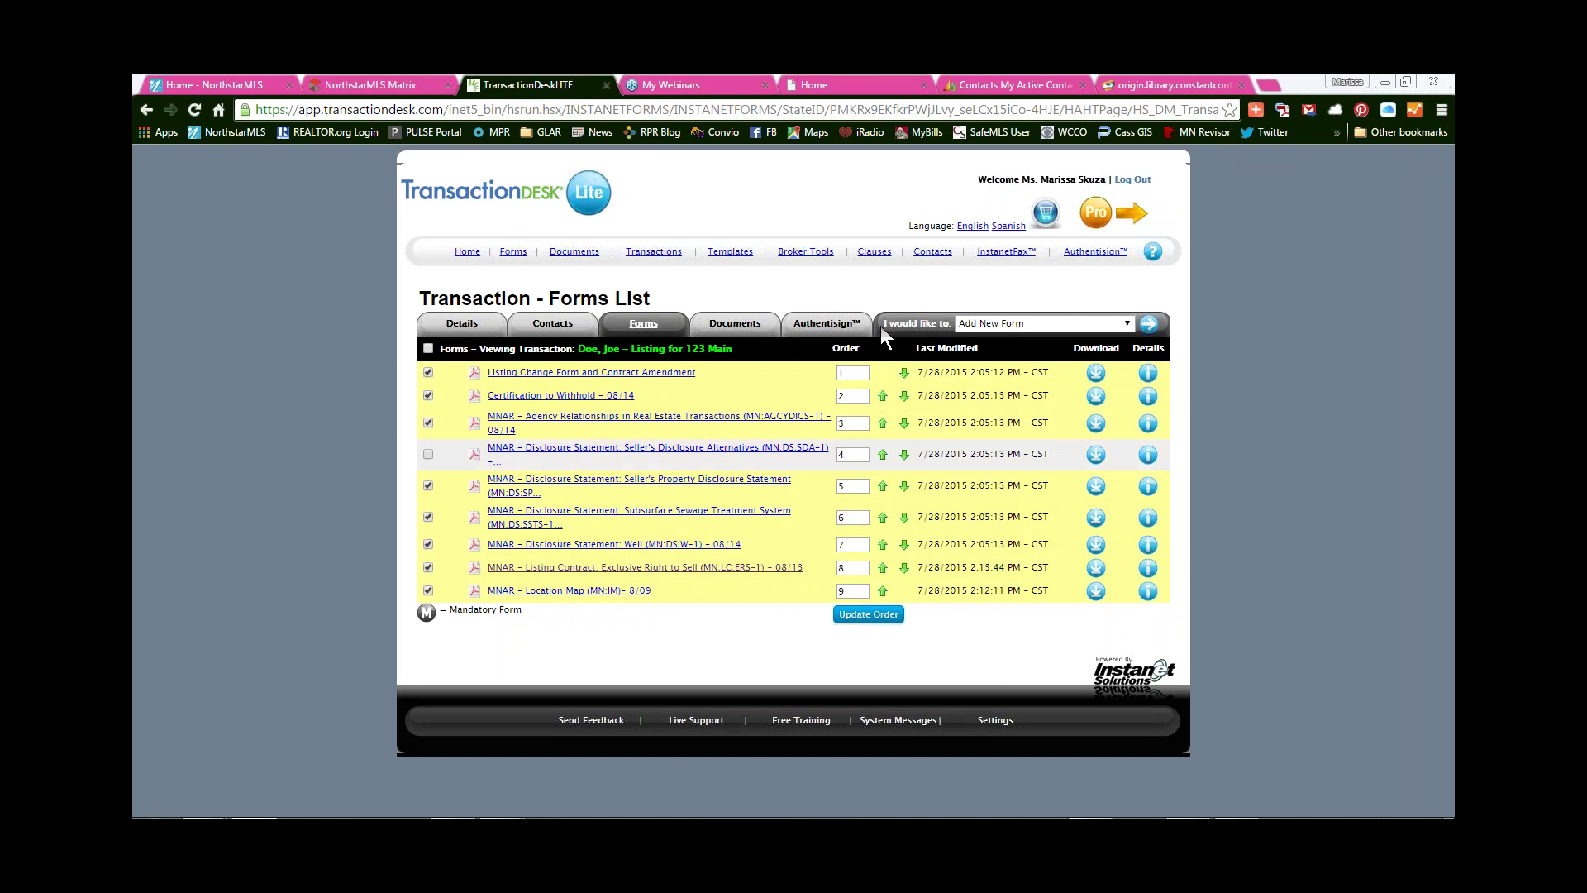
click(1033, 323)
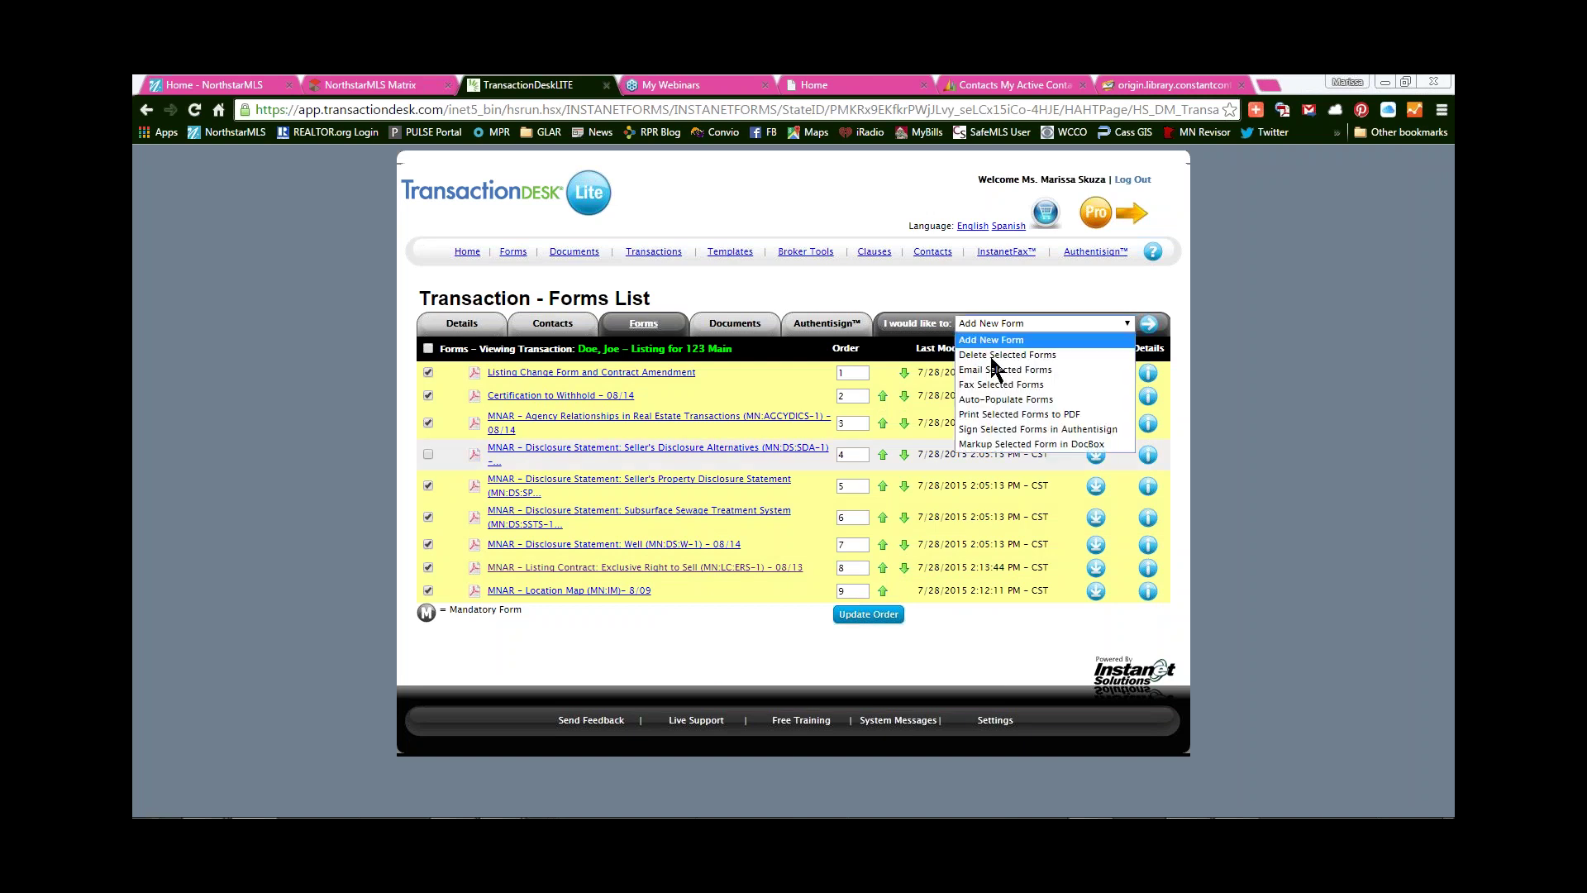
click(1004, 415)
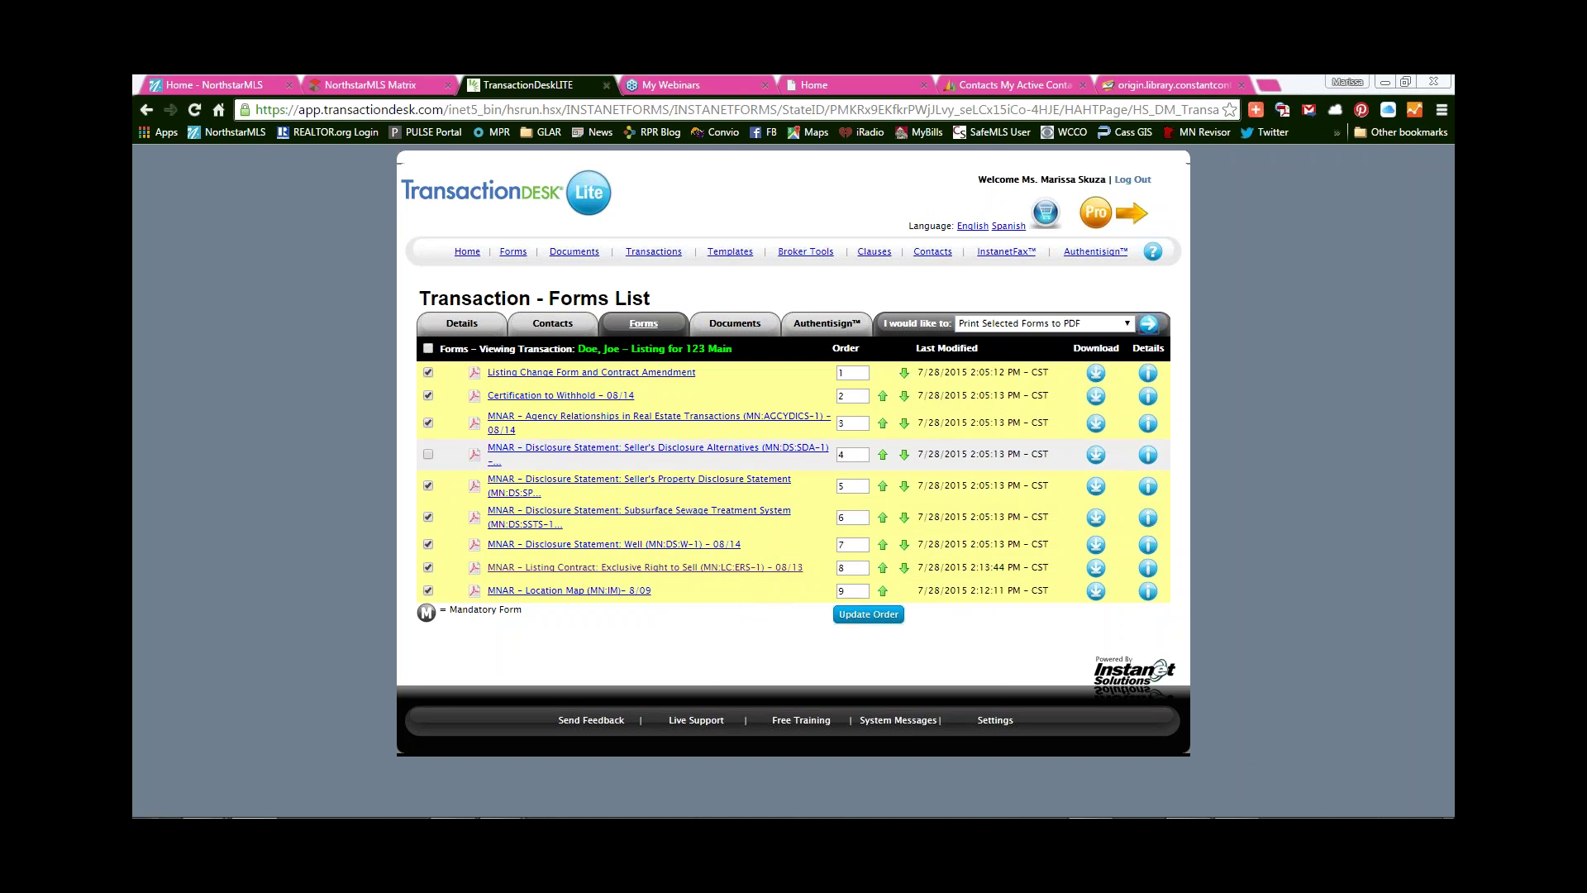
click(1148, 323)
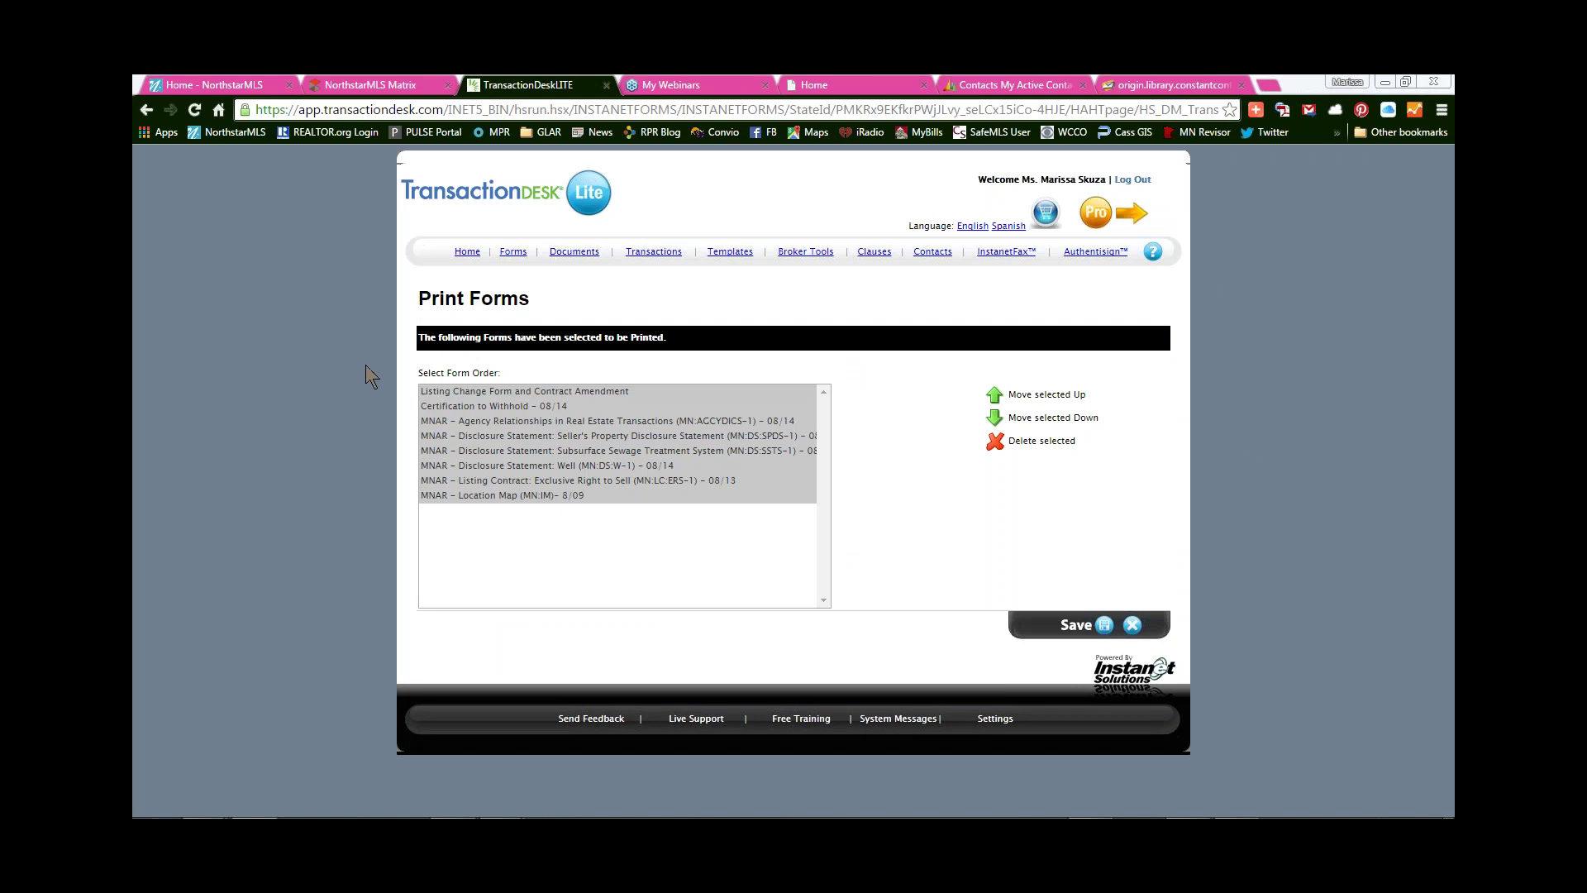
- Move Agency Relationships to the top of the print order
click(499, 436)
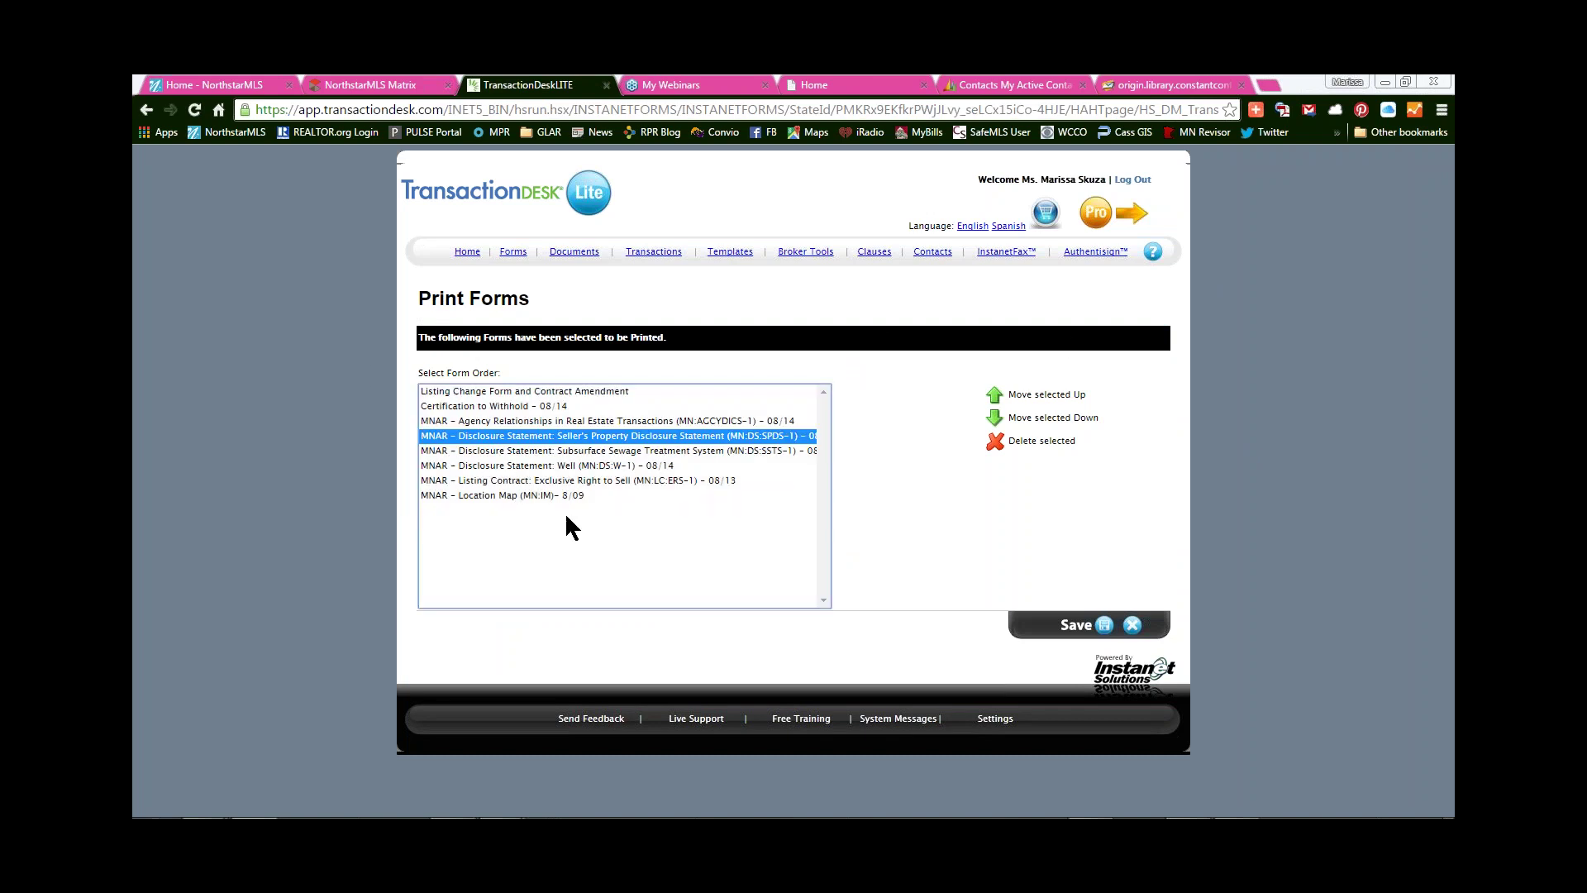
click(556, 421)
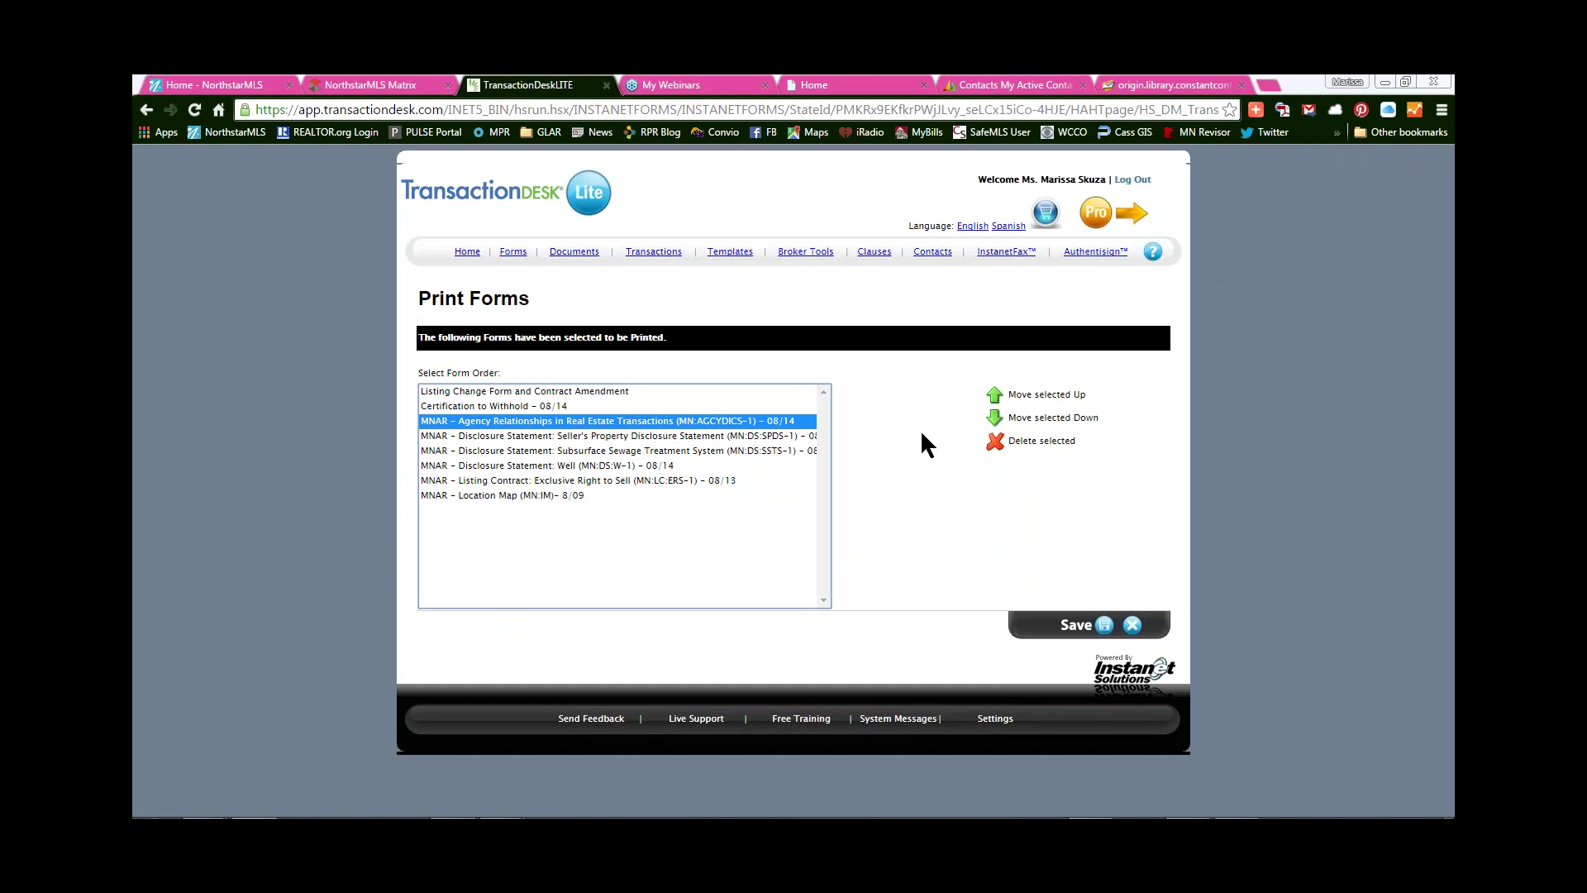
click(994, 395)
click(995, 395)
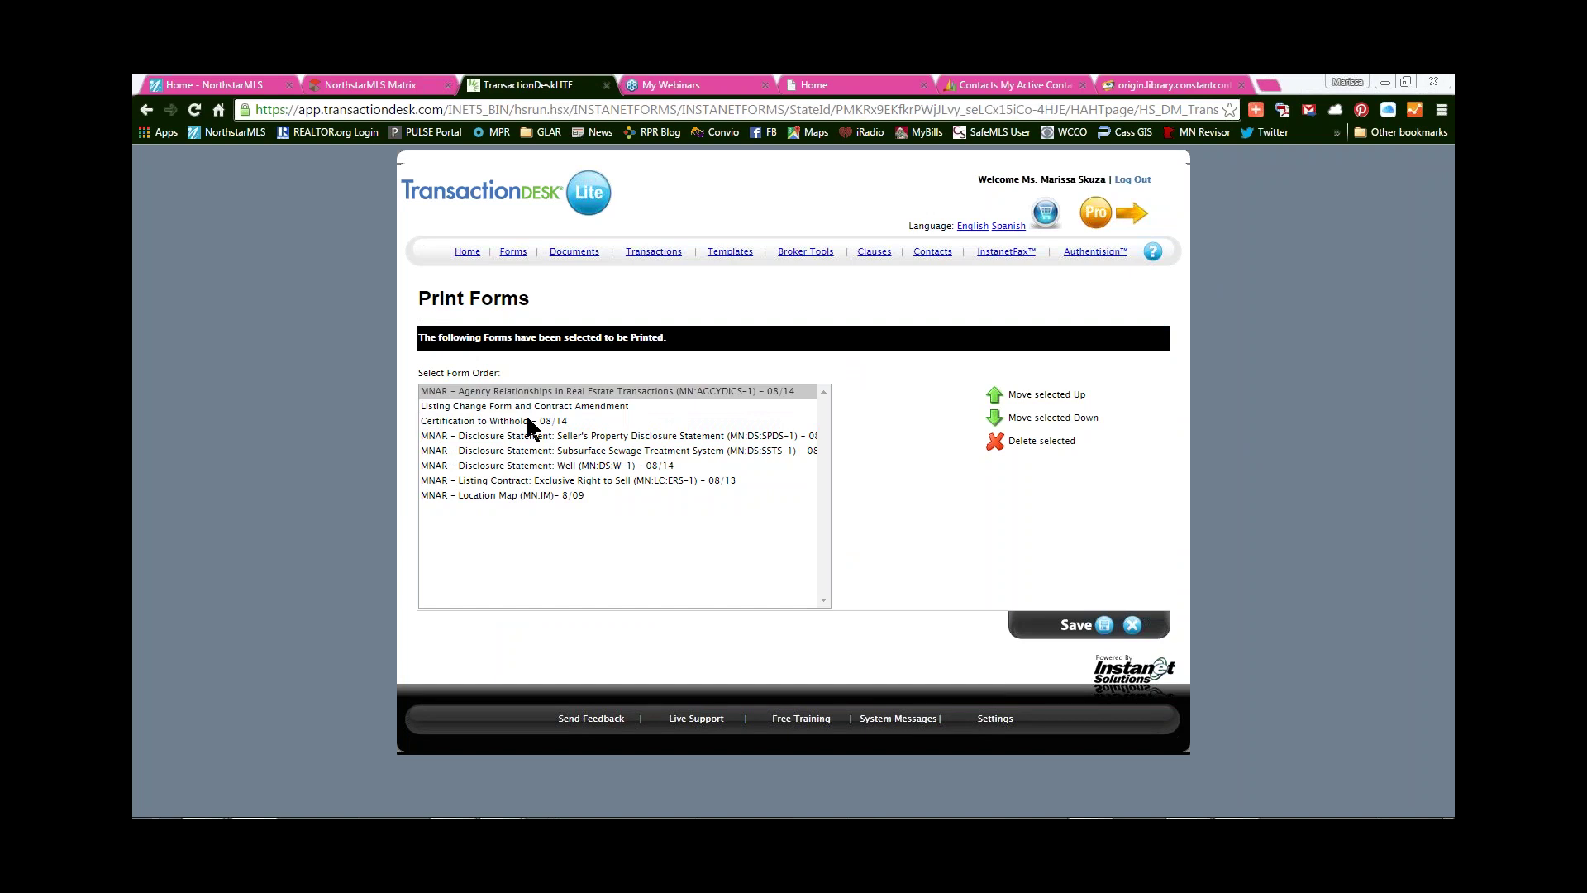
- Delete the Listing Change Form and Certification to Withhold from the print list
click(599, 407)
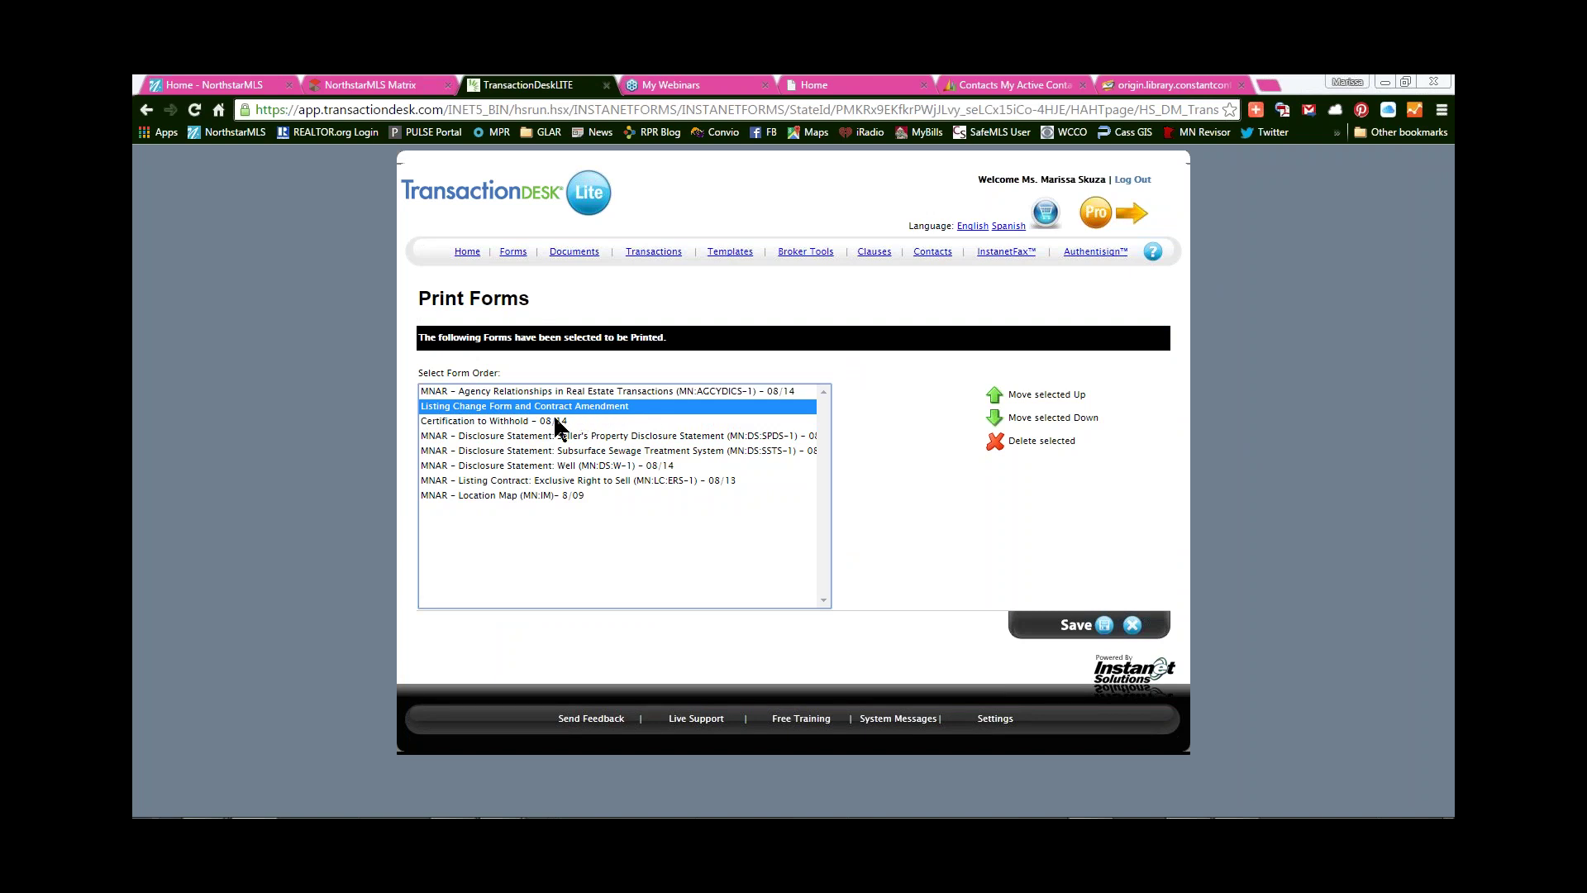
ctrl+click(554, 412)
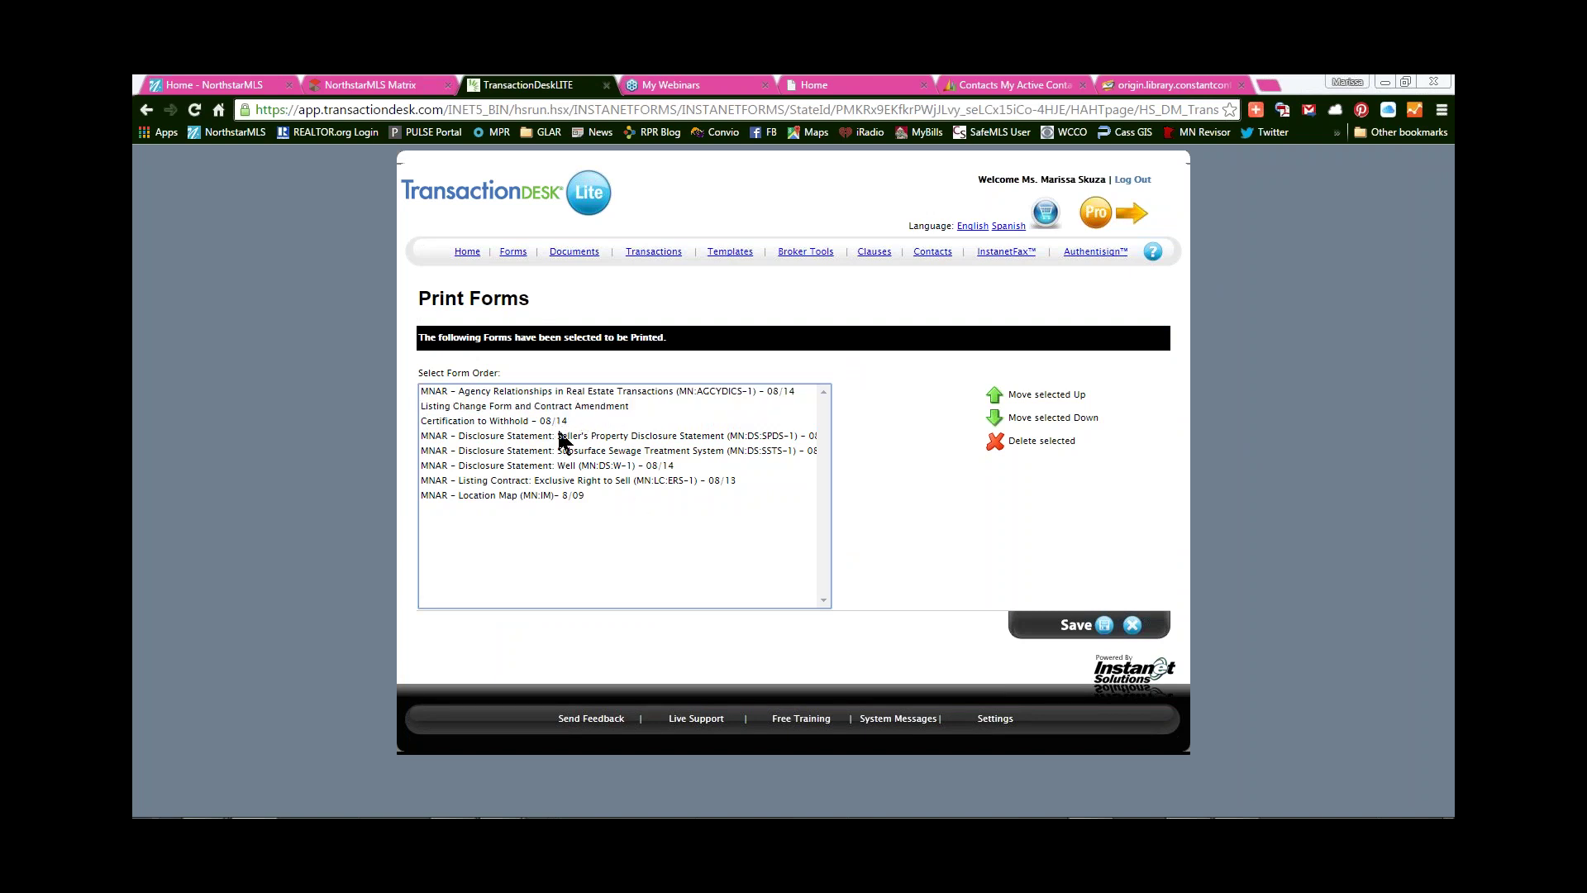
drag(553, 408, 556, 423)
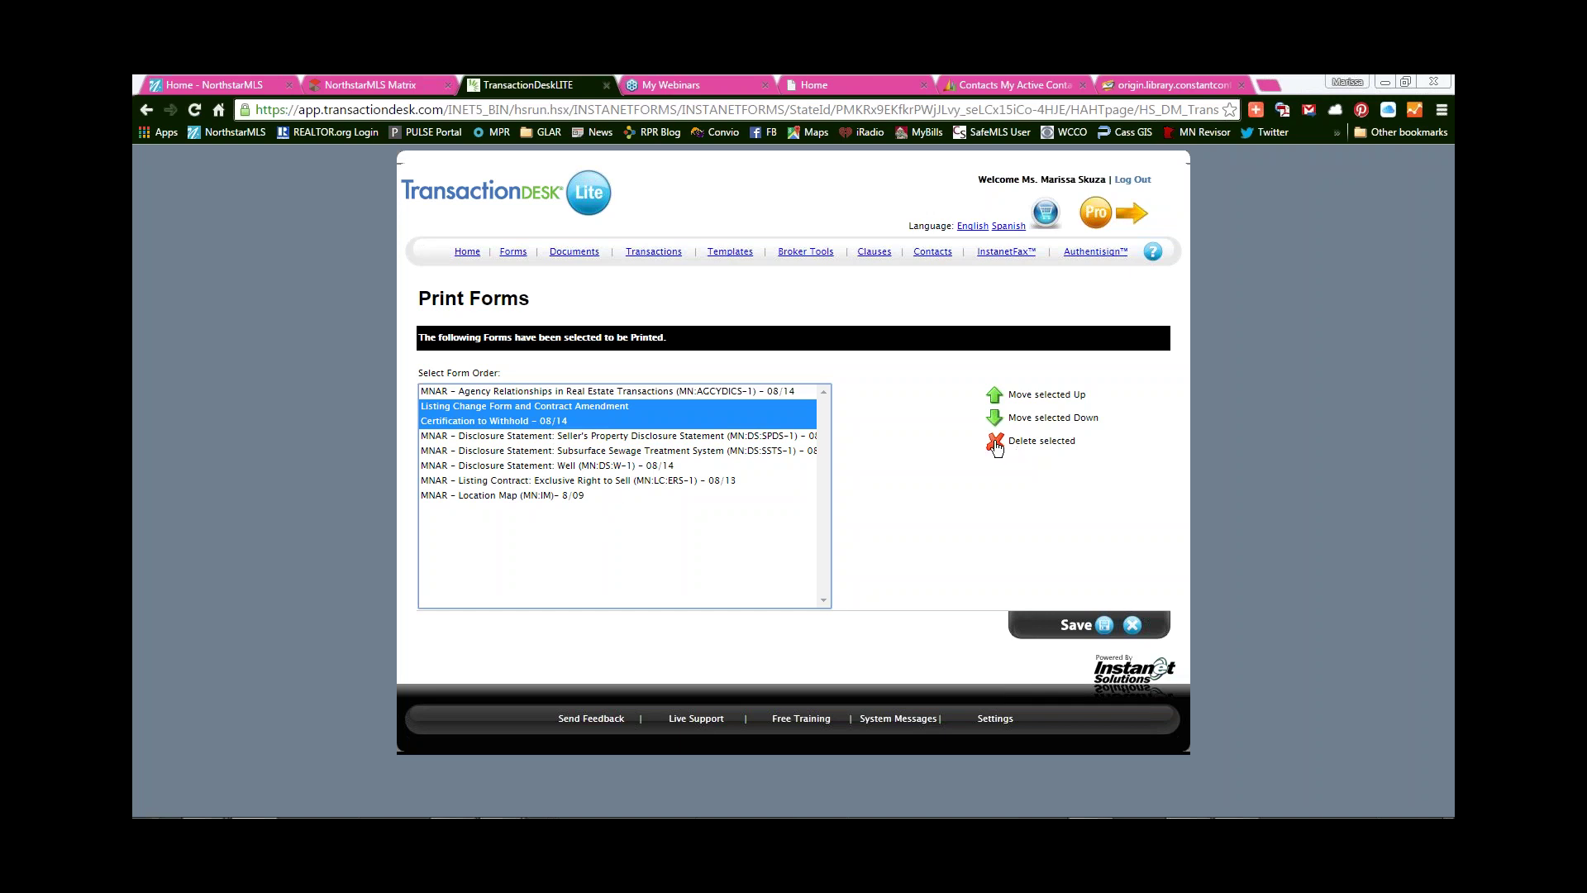
click(994, 444)
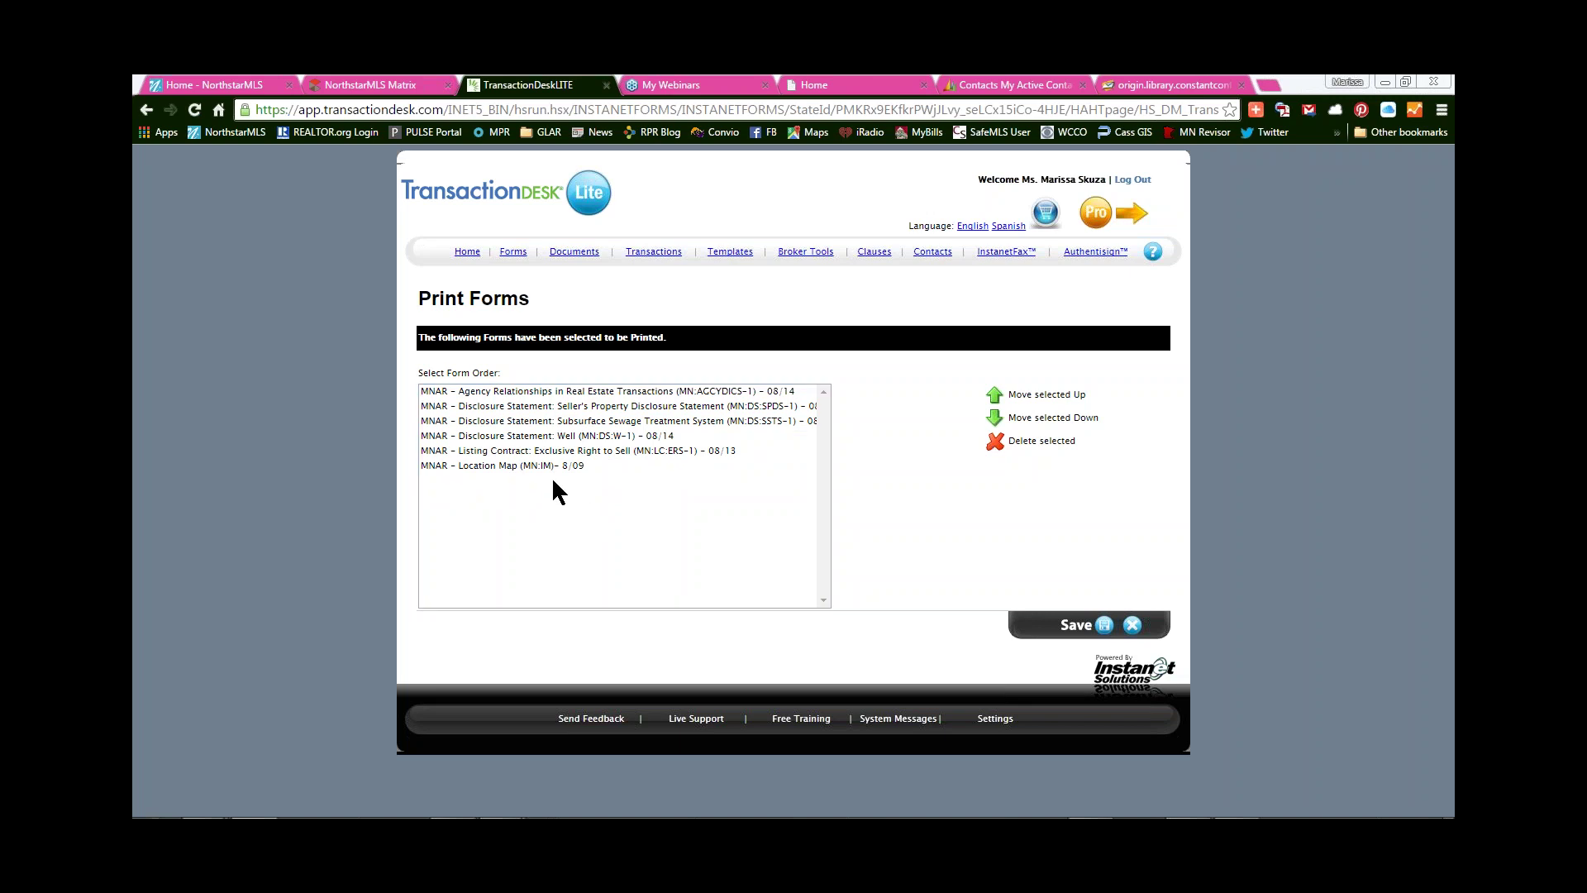
- Move Listing Contract: Exclusive Right to Sell up to second place
click(585, 453)
click(1023, 395)
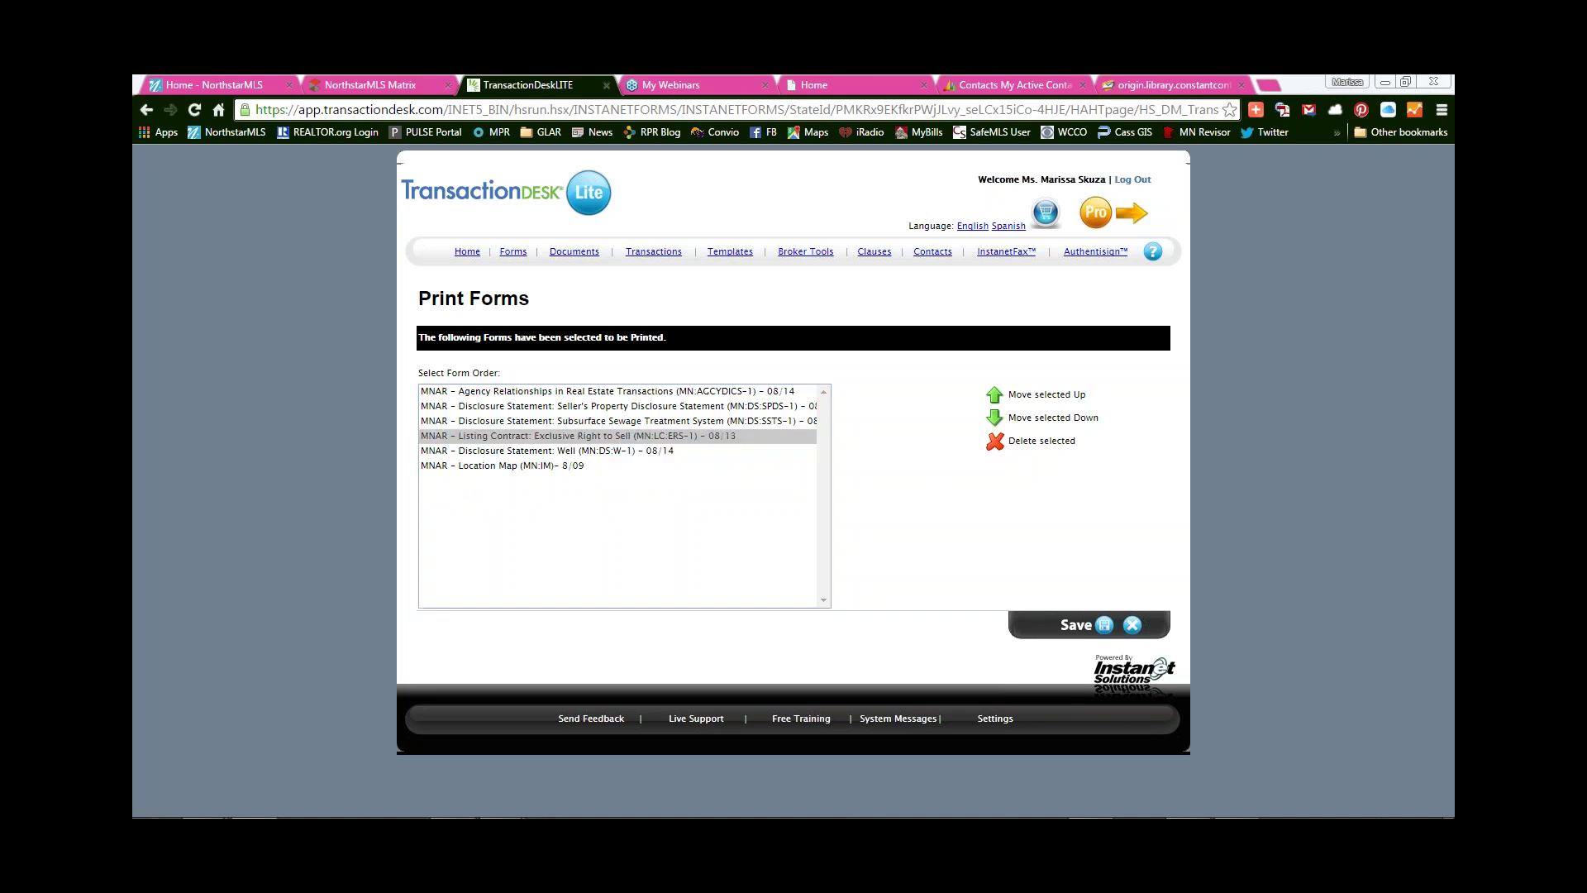
click(1024, 395)
click(1023, 395)
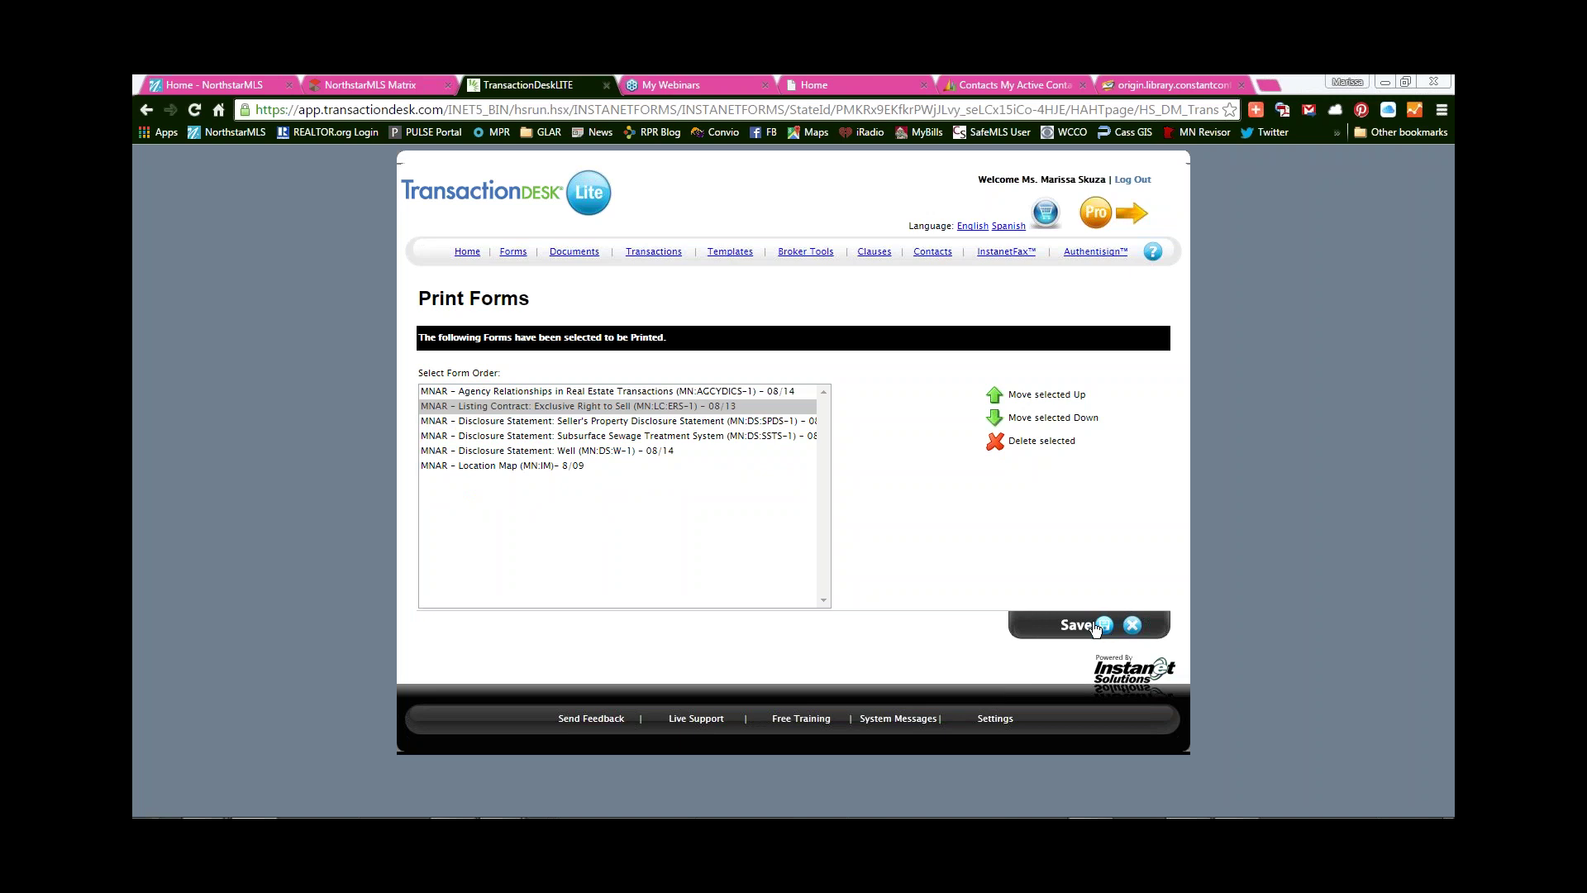
- Save the print order and open the generated Transaction print PDF in a new tab
click(1103, 626)
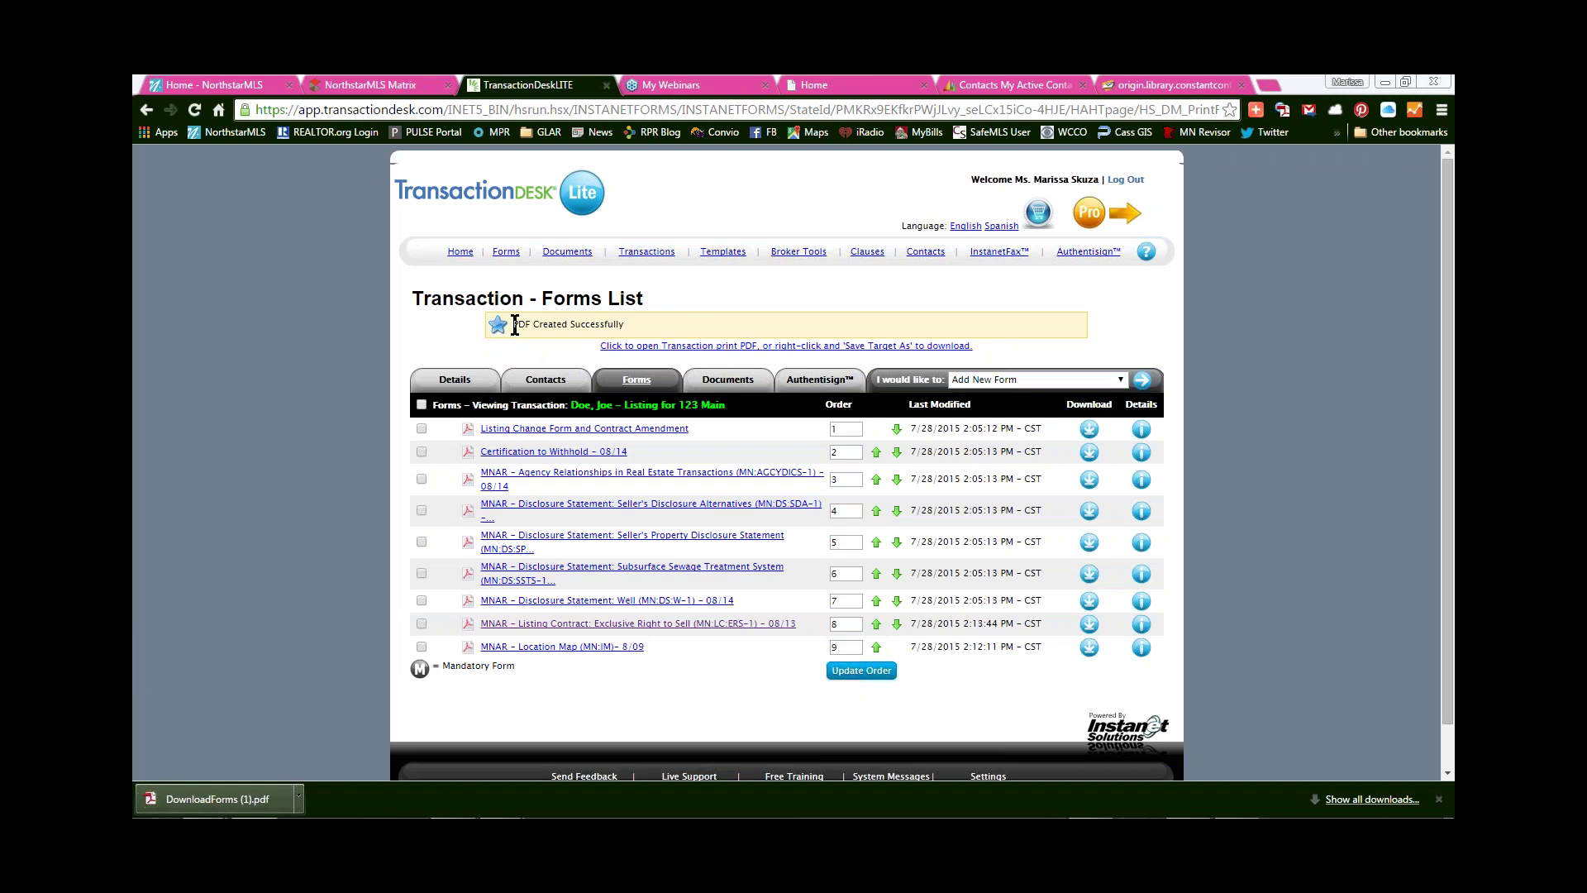
drag(510, 322, 663, 317)
click(663, 318)
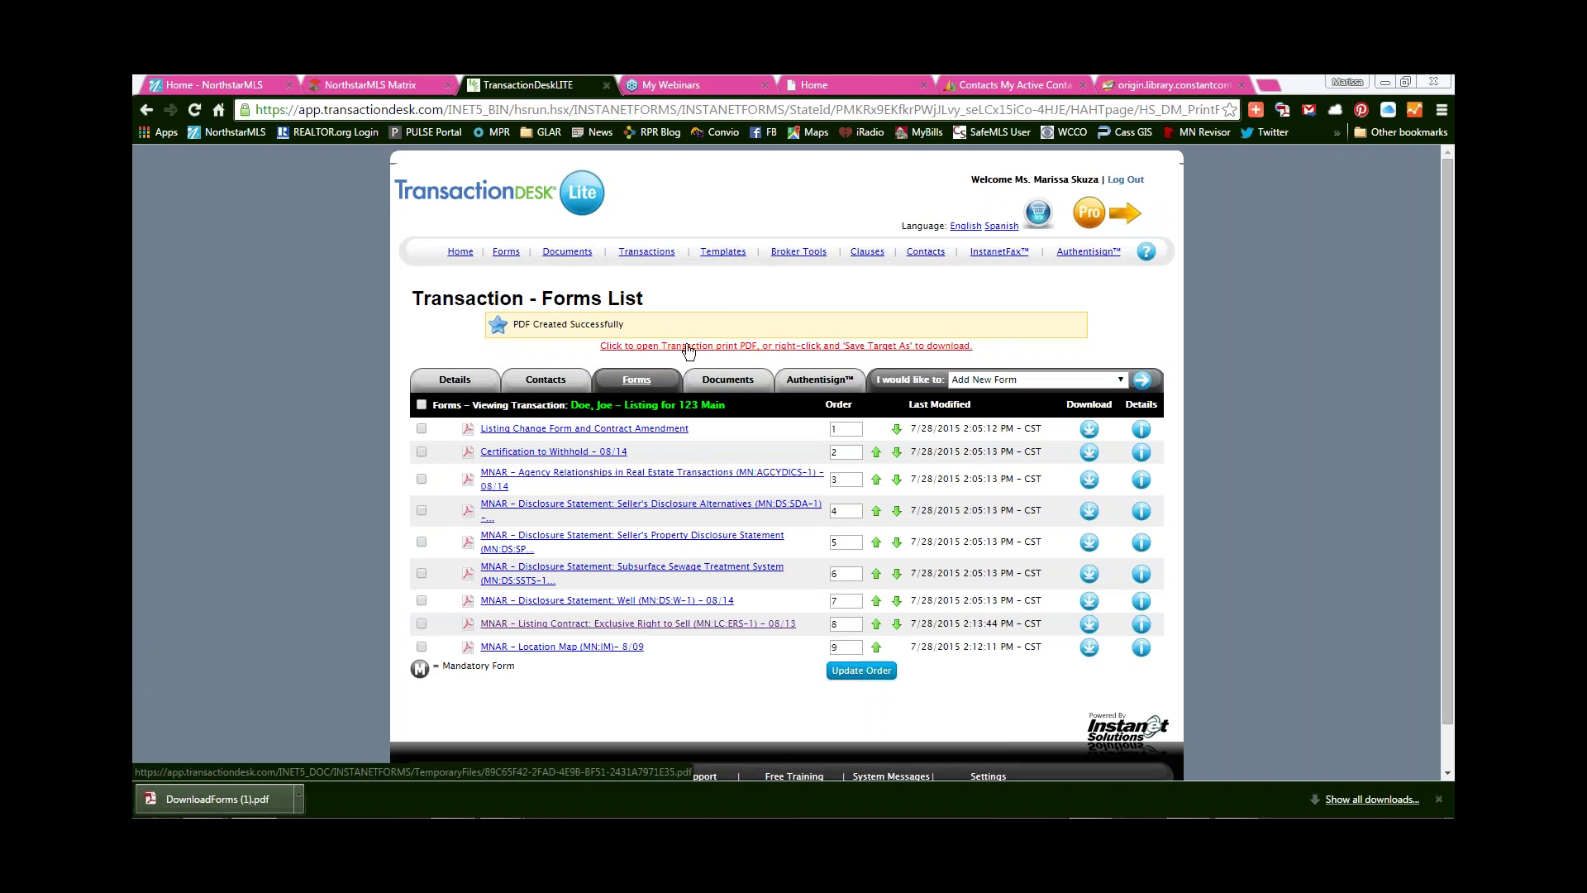
click(781, 350)
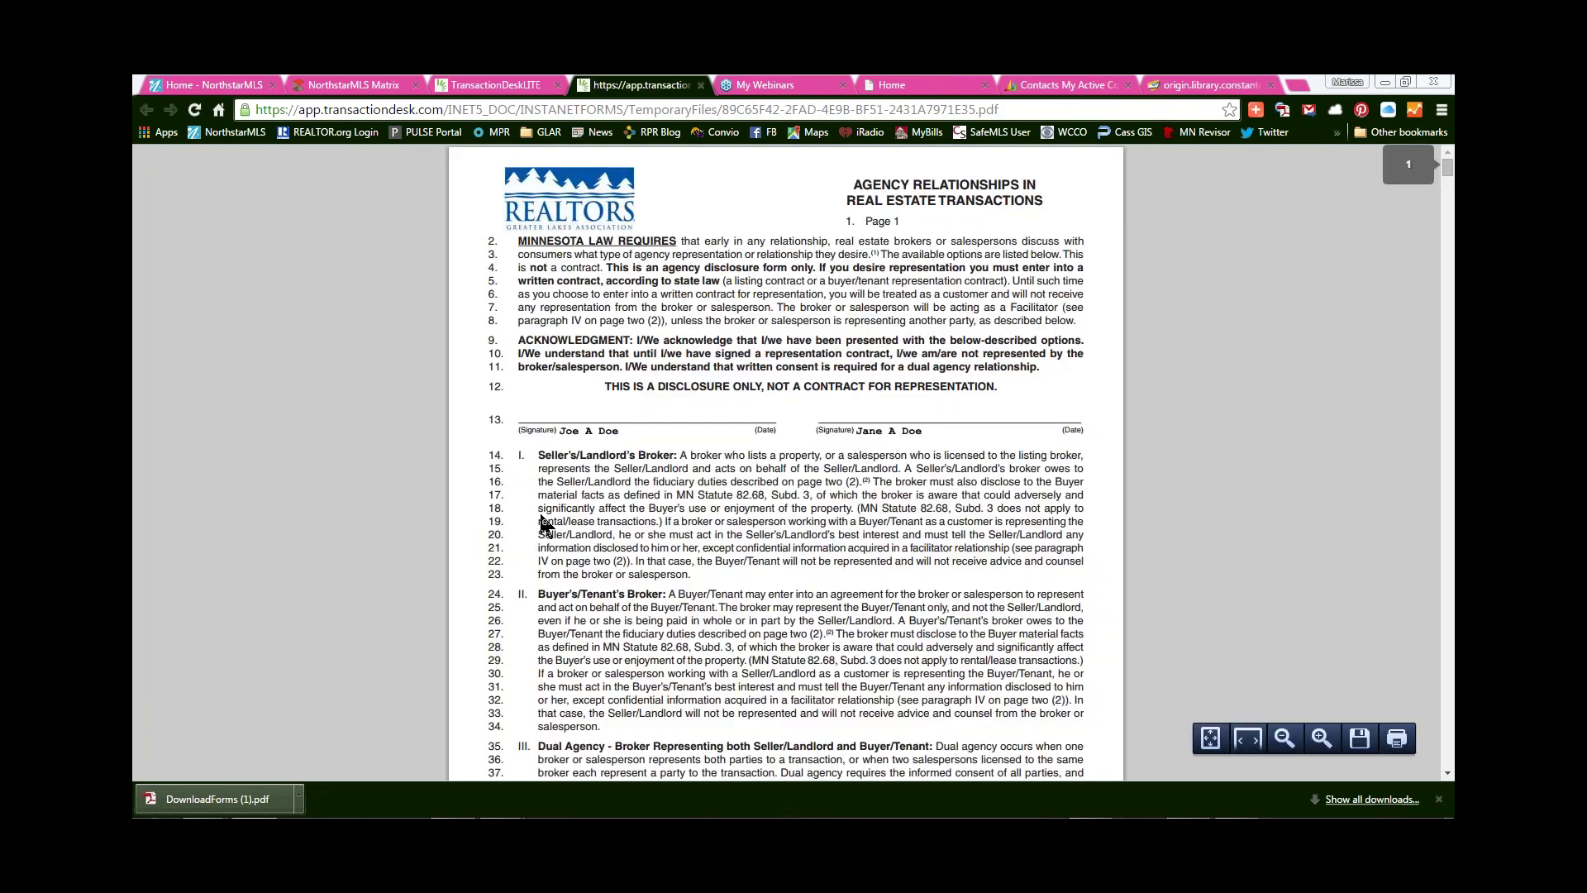
scroll(613, 519, down, 20)
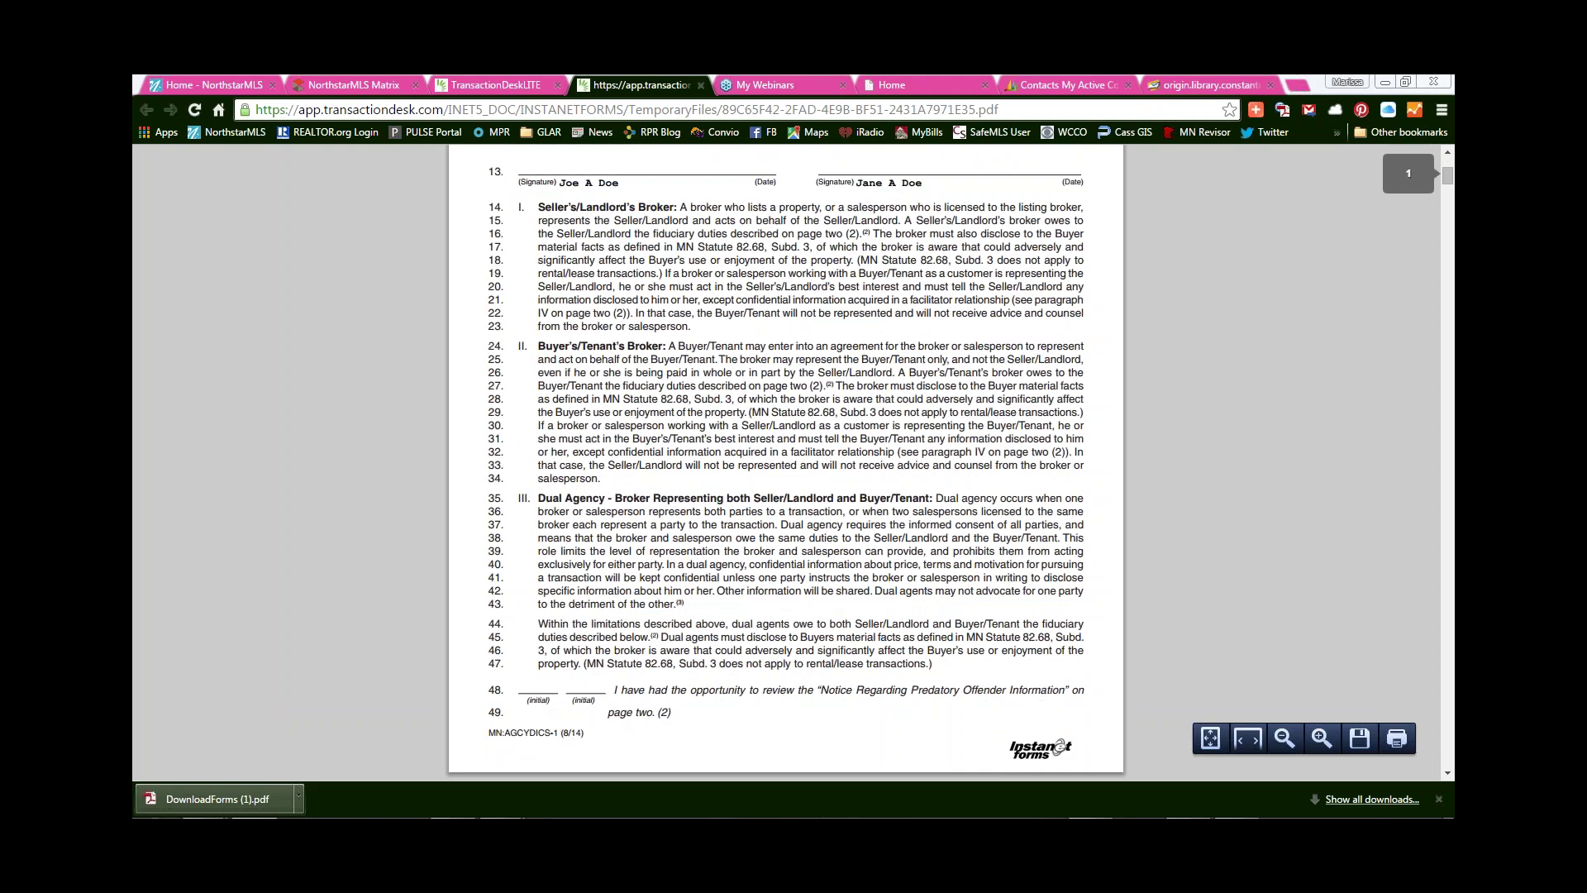
scroll(613, 518, up, 20)
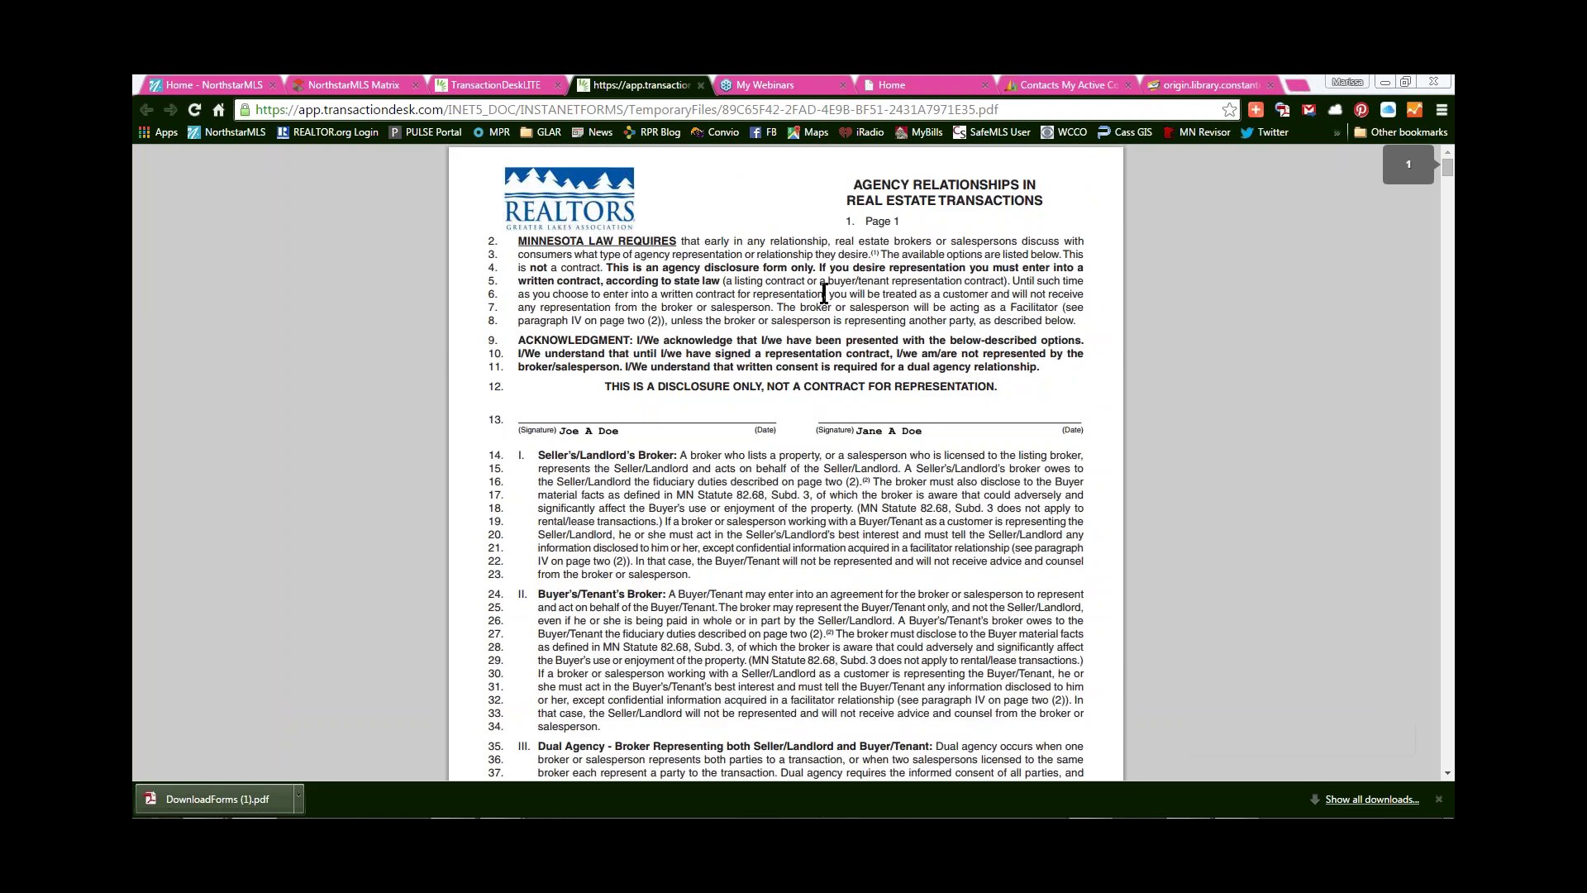
right_click(728, 190)
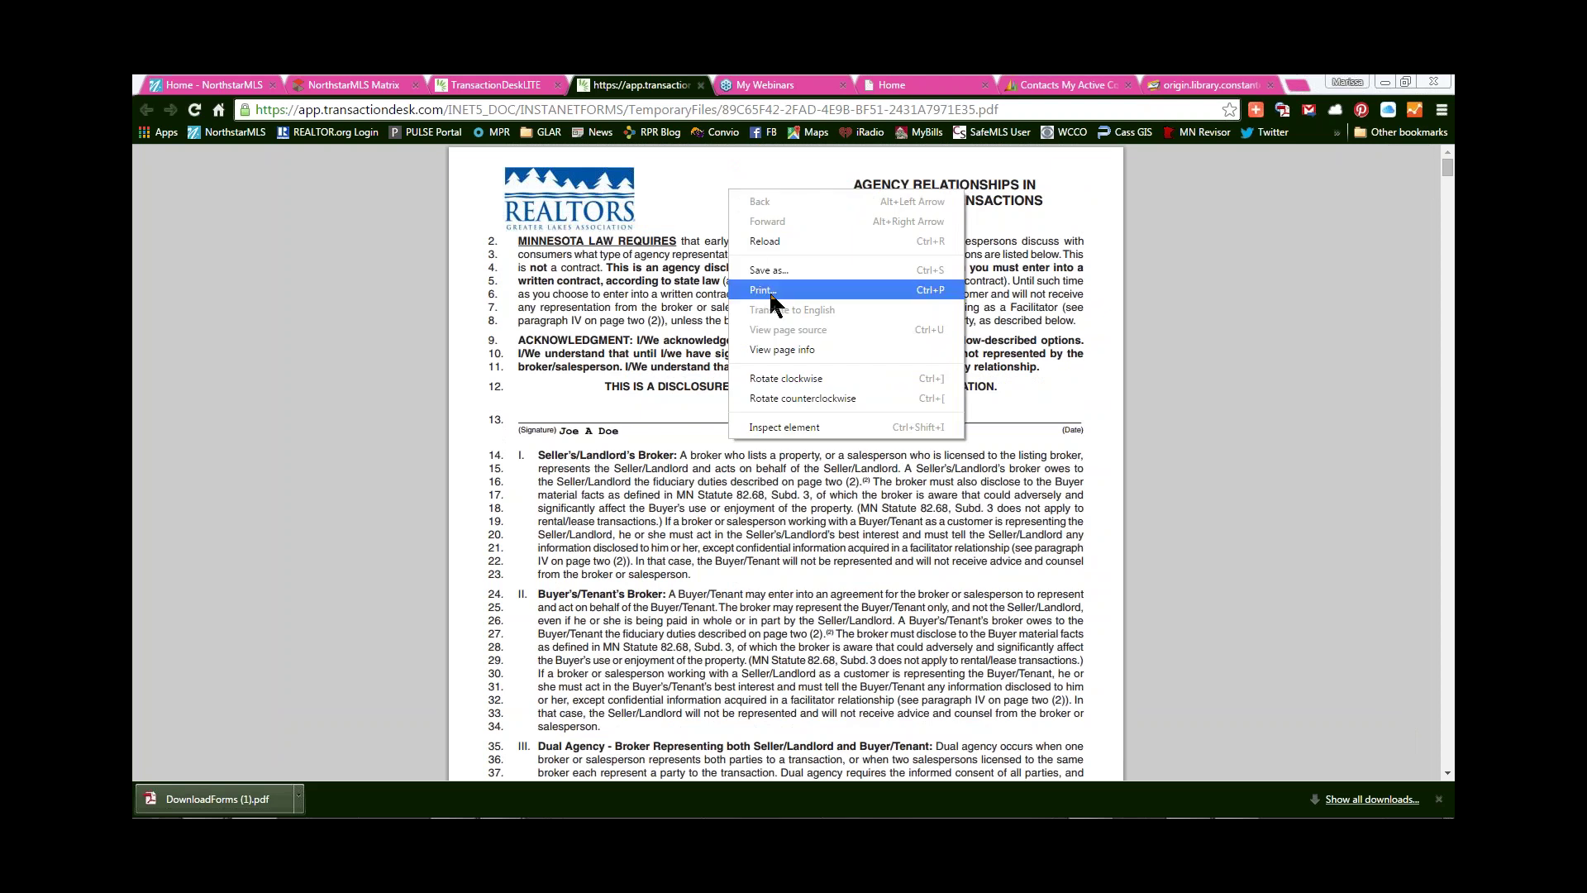
click(647, 306)
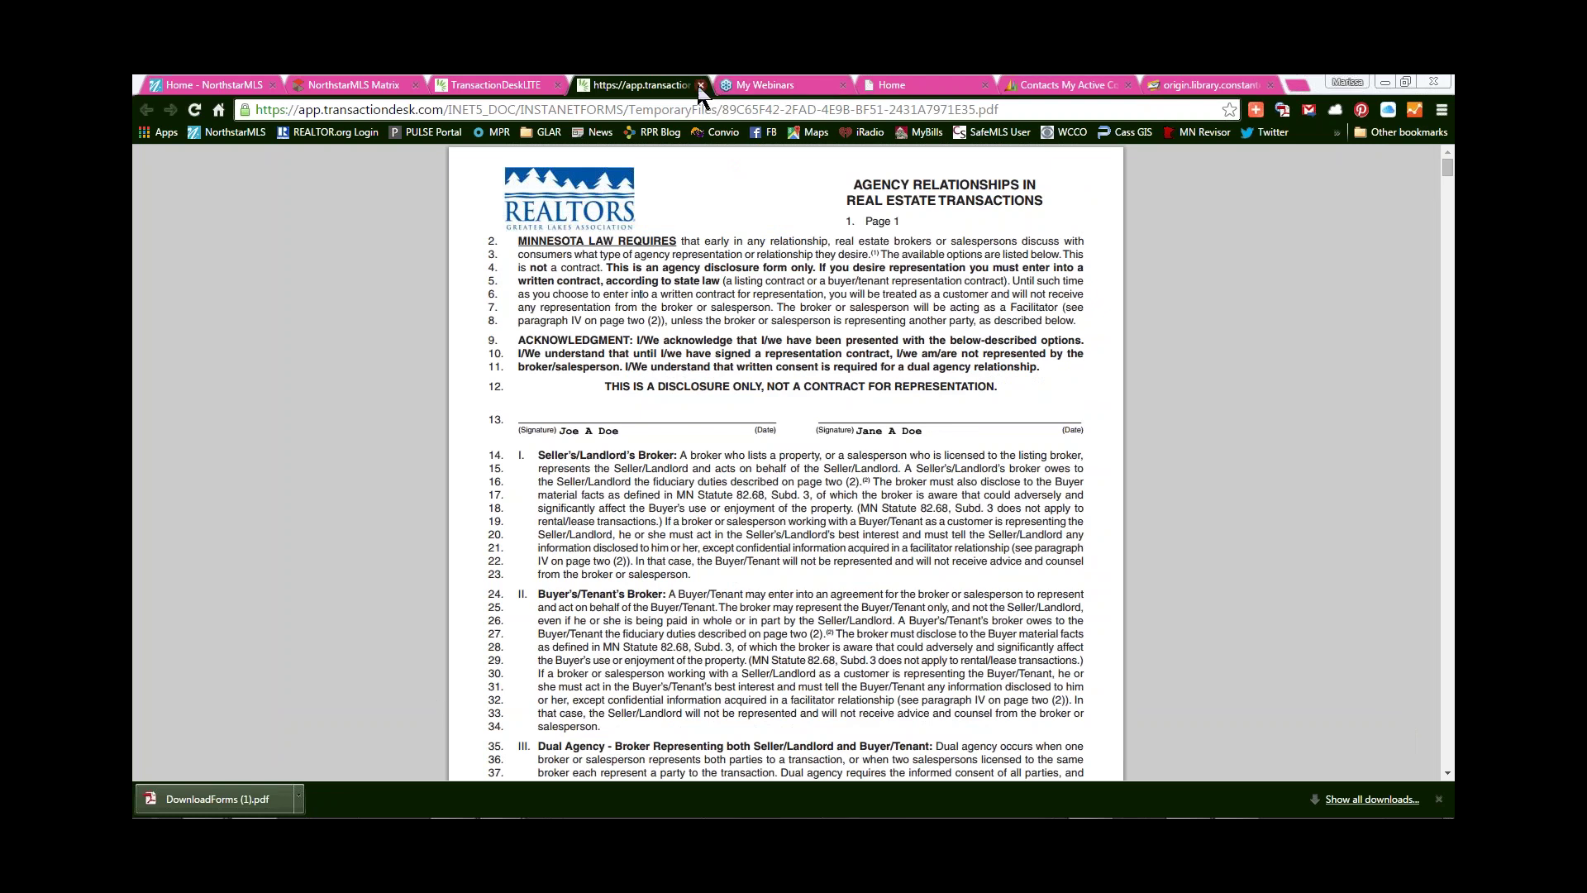
- Close the PDF tab and switch to the 123 Main transaction's empty Documents list
click(700, 85)
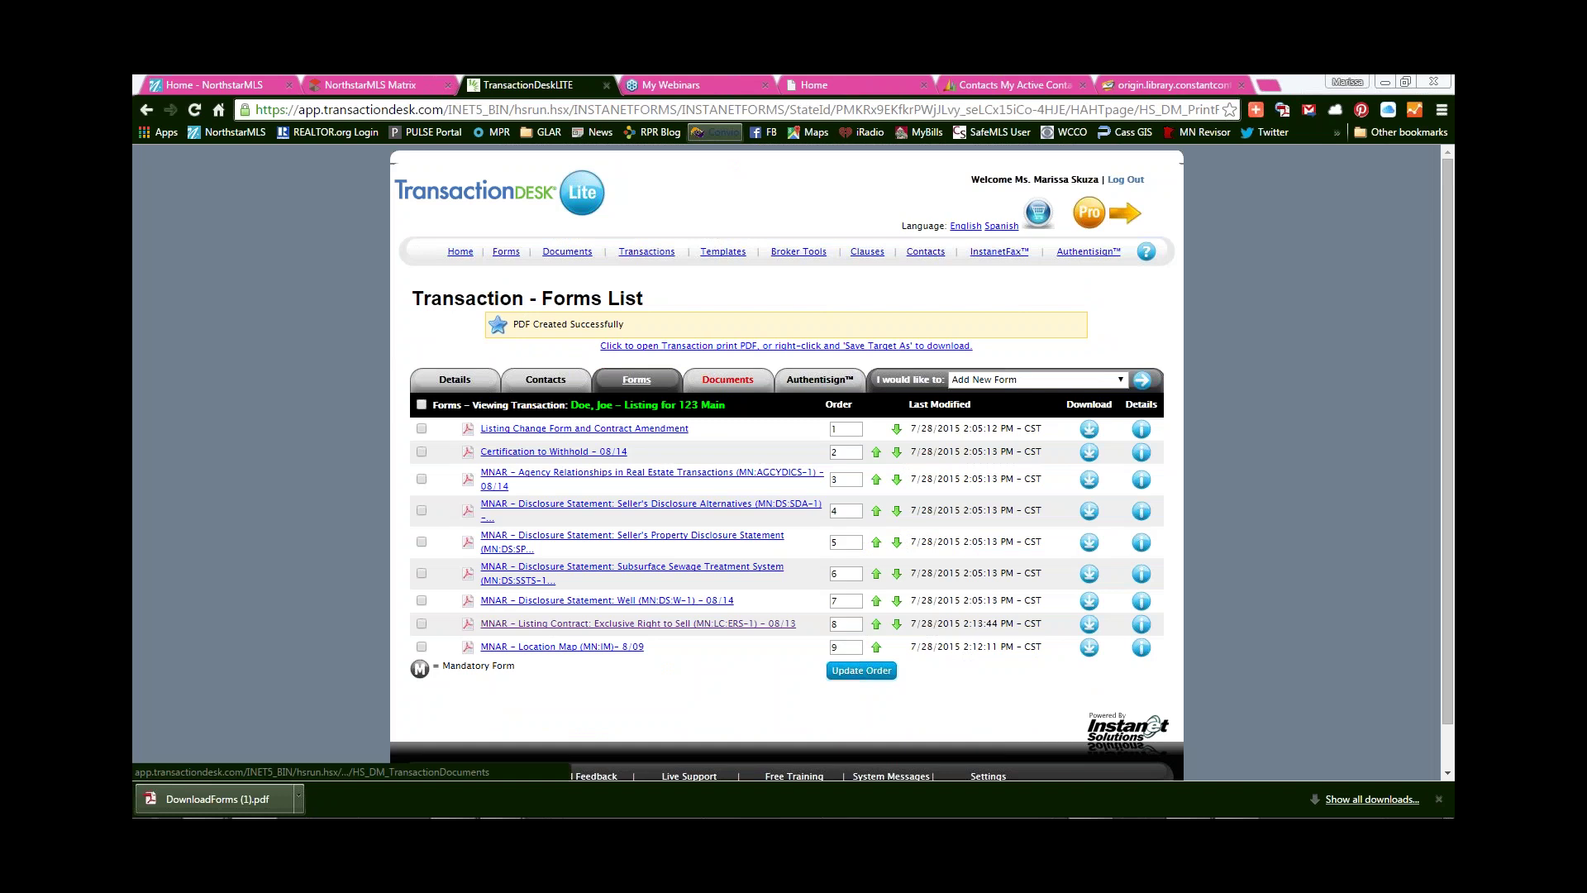
click(727, 380)
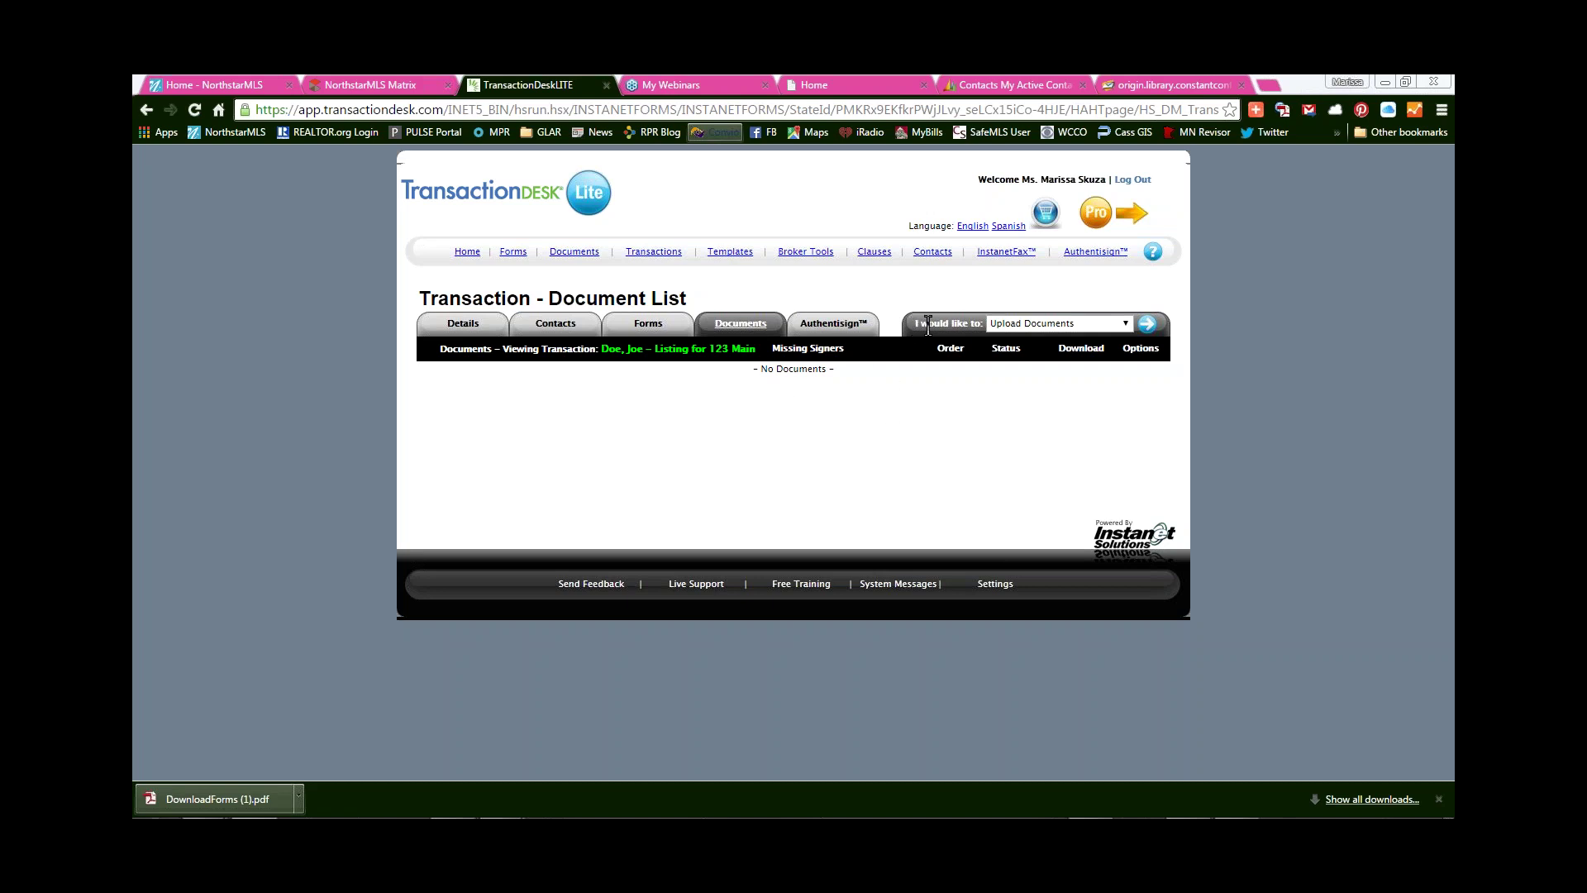
drag(916, 323, 984, 324)
- Start a new document upload named 'Photos' with type Listing and add a file
click(1146, 326)
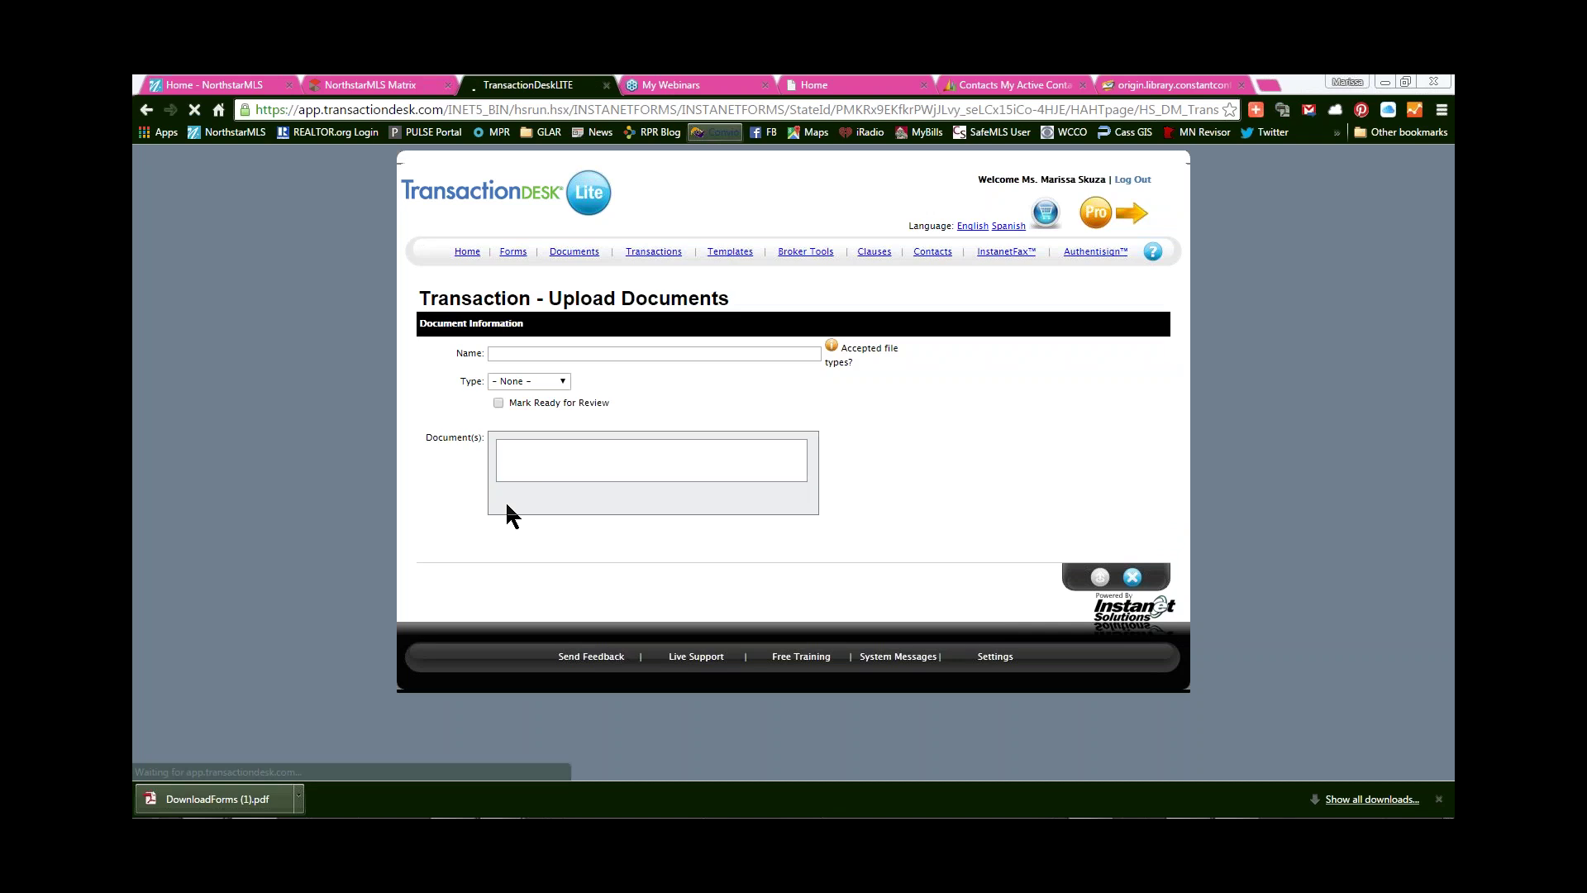
click(704, 353)
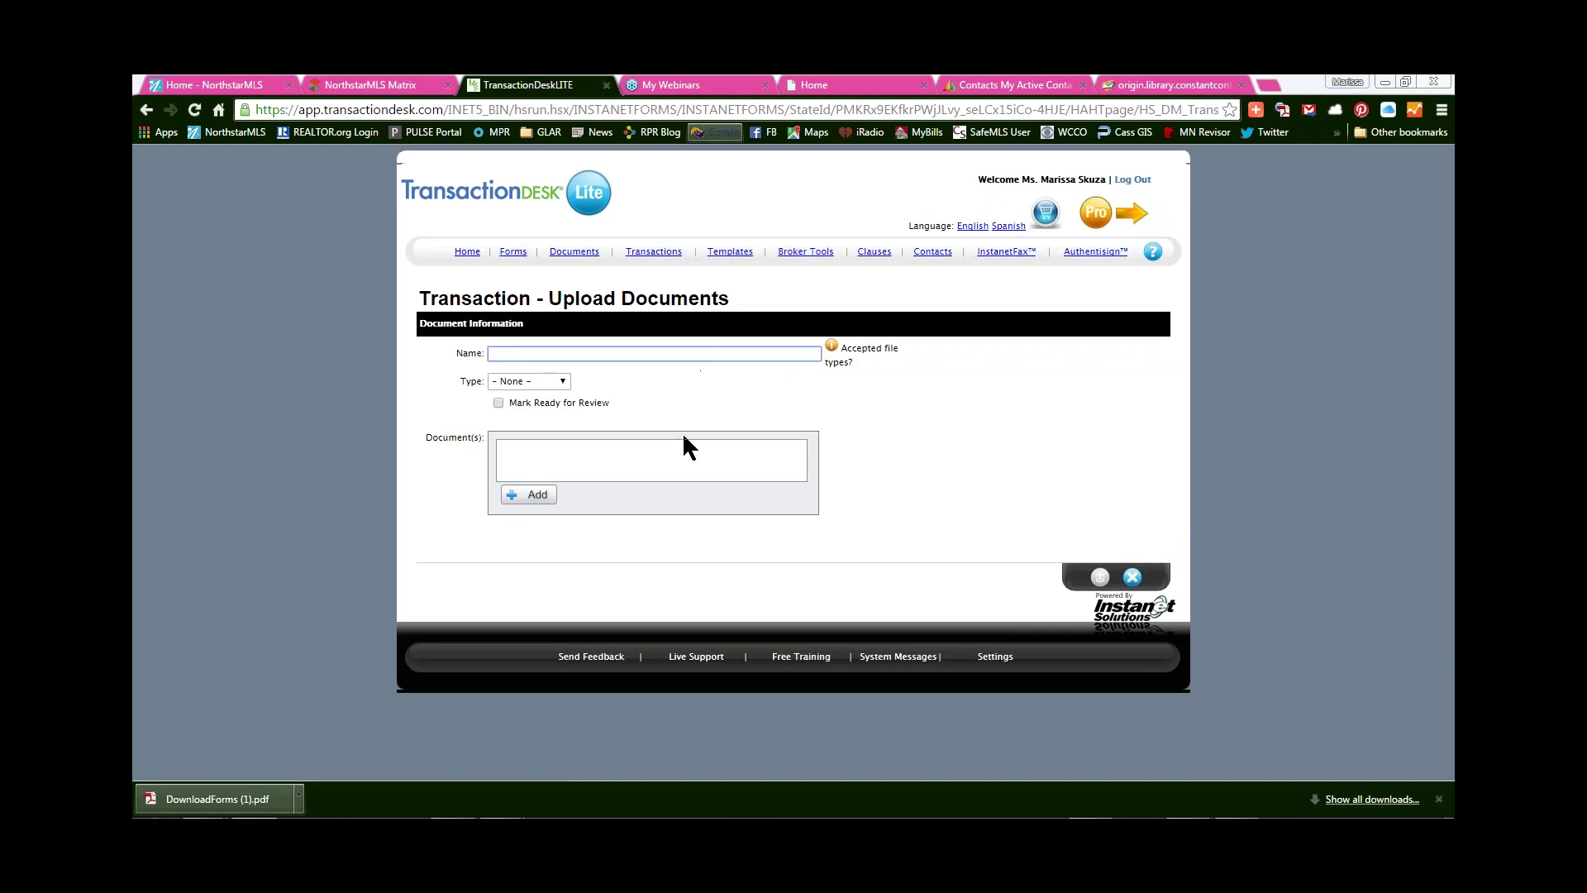
text(Photos)
click(533, 383)
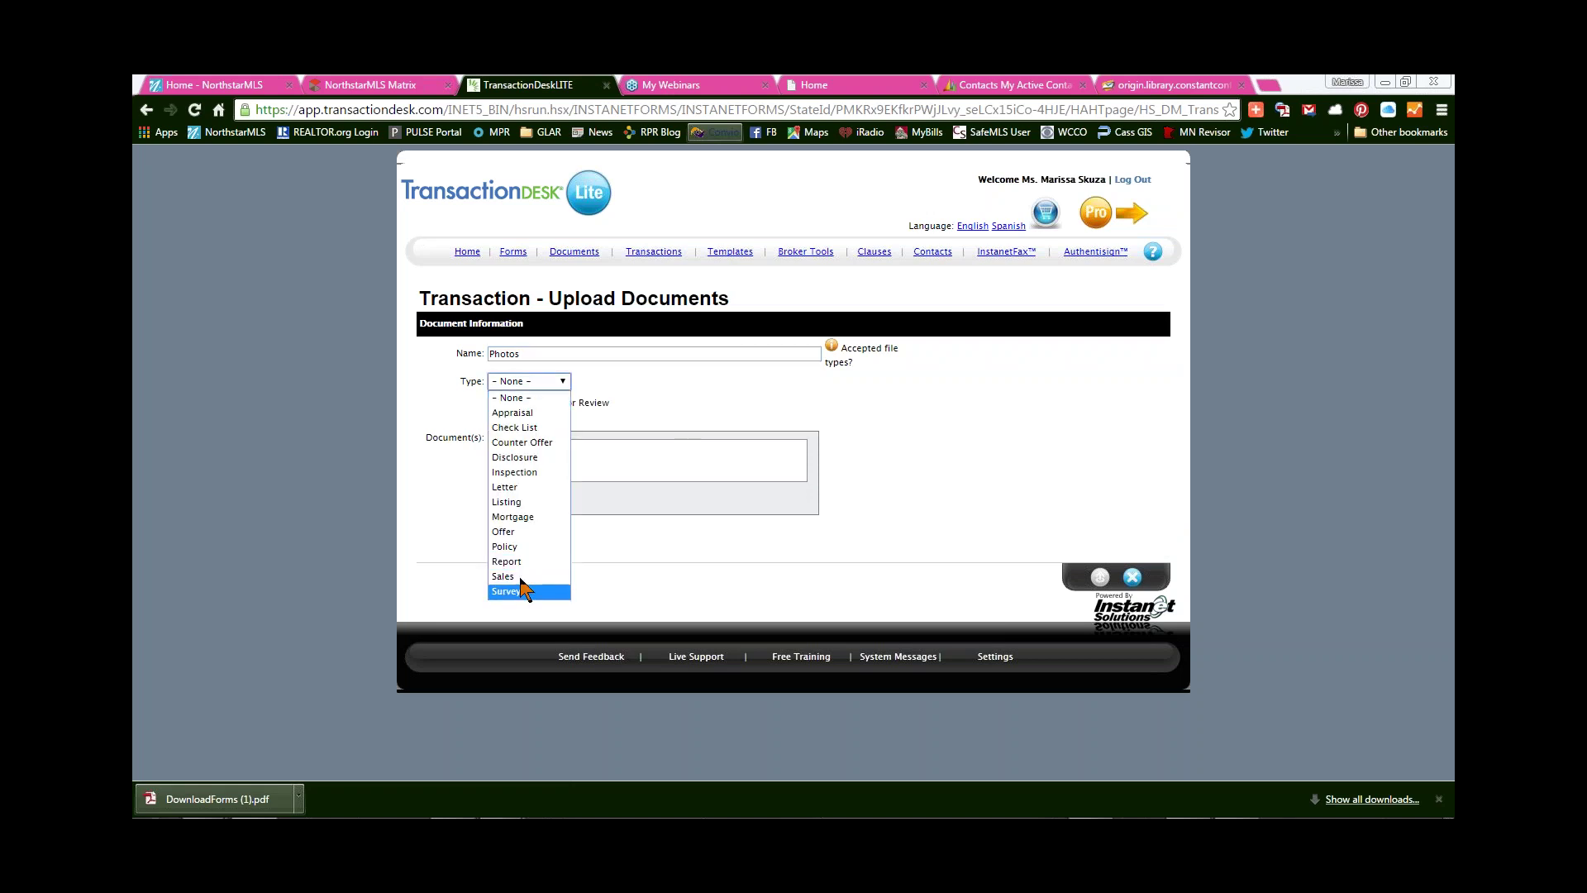
click(528, 502)
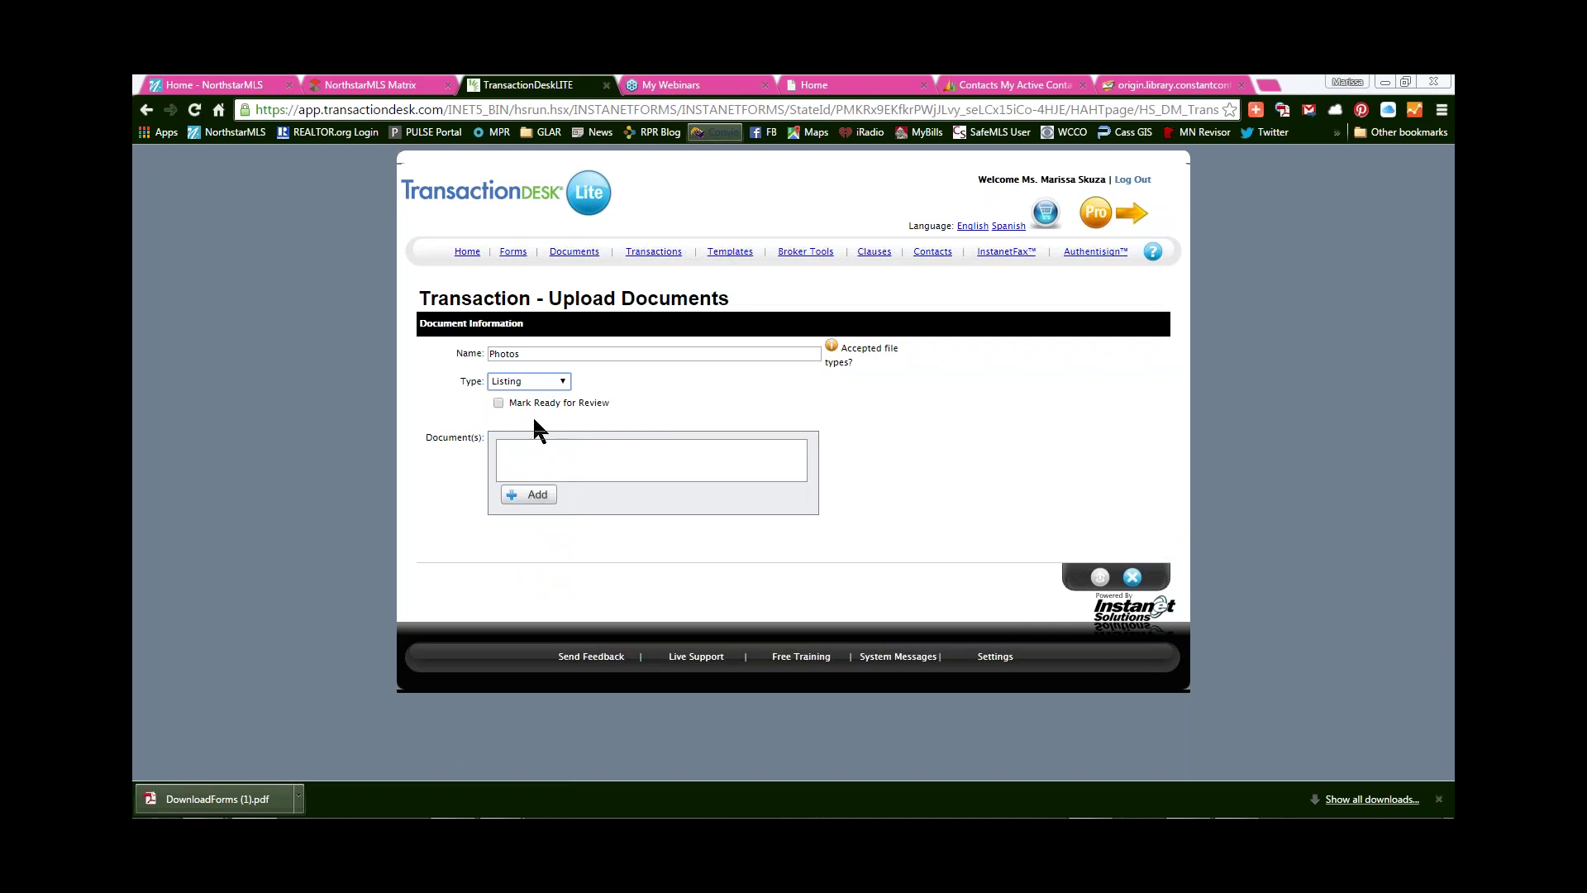
click(525, 497)
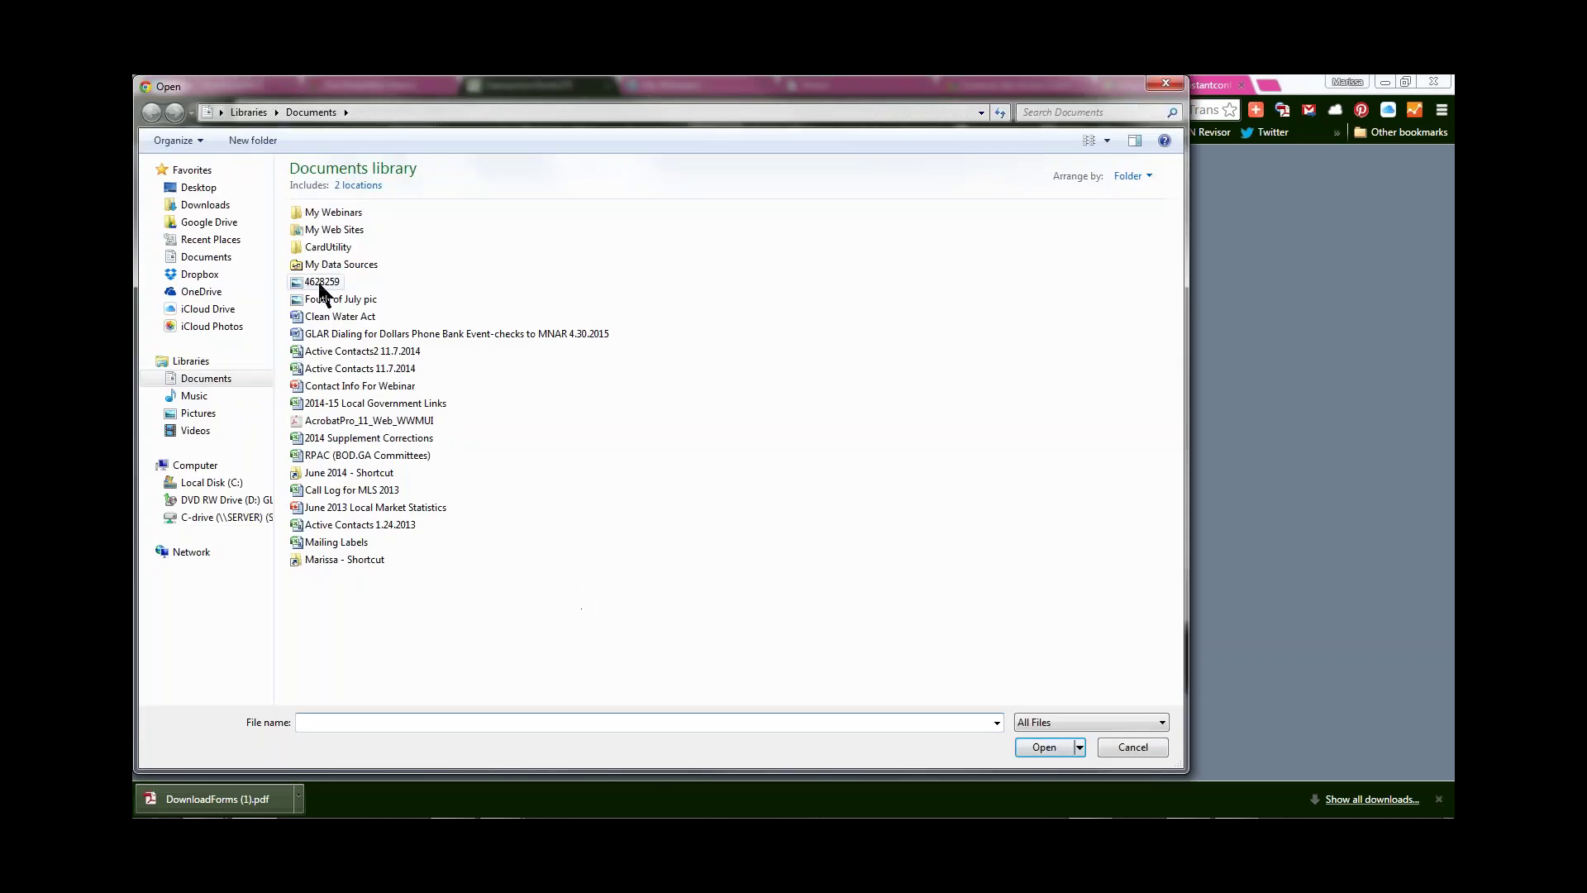
- Choose 'Fouth of July pic' from the Documents library and open it
click(320, 300)
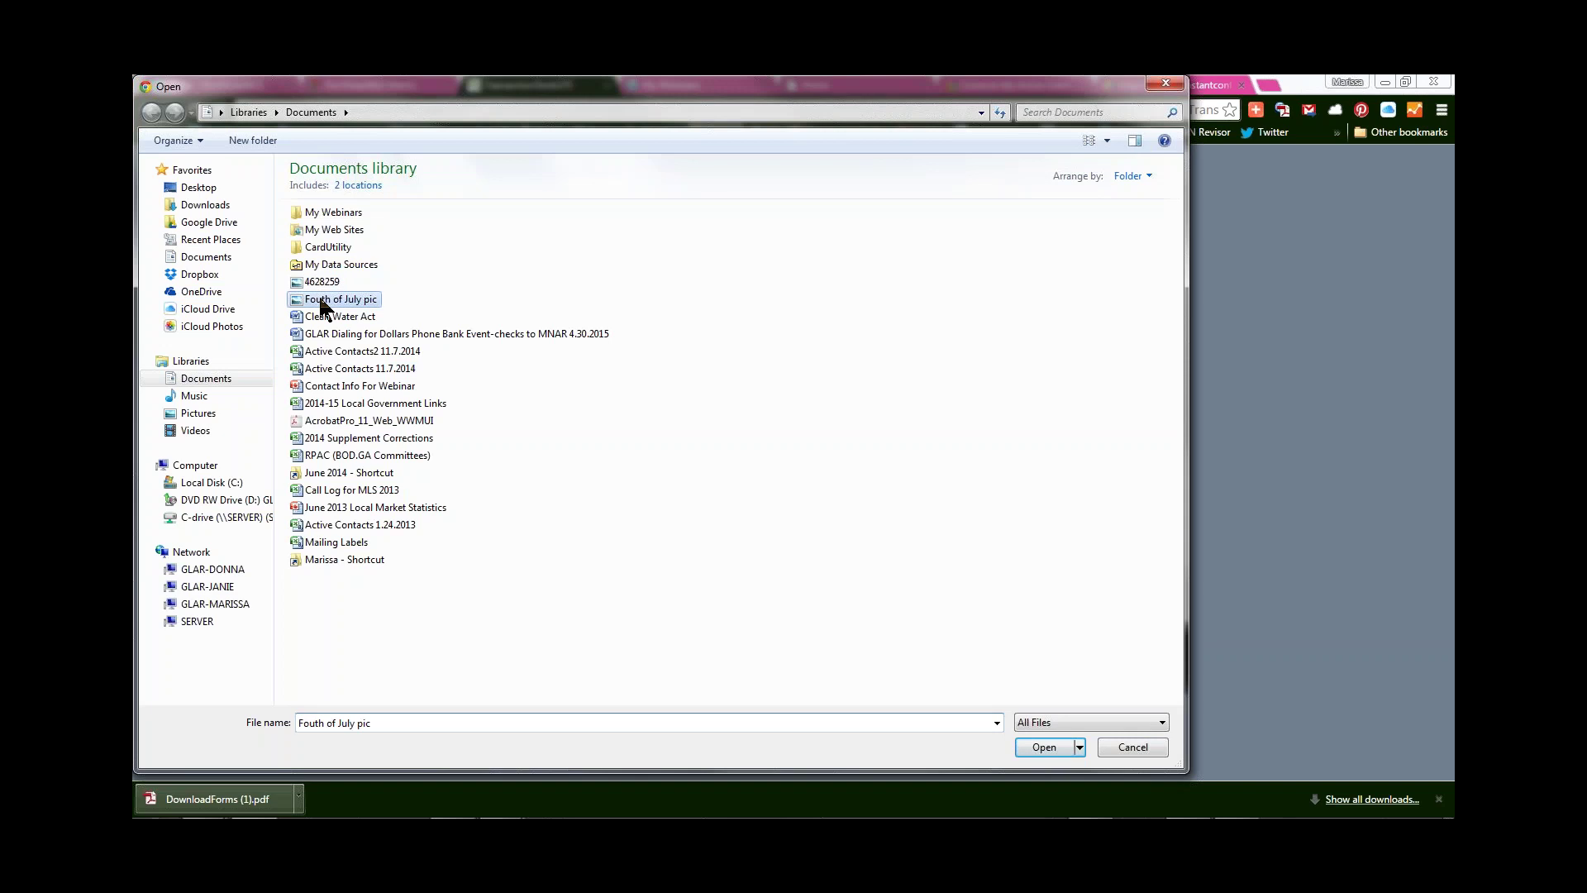
click(1044, 748)
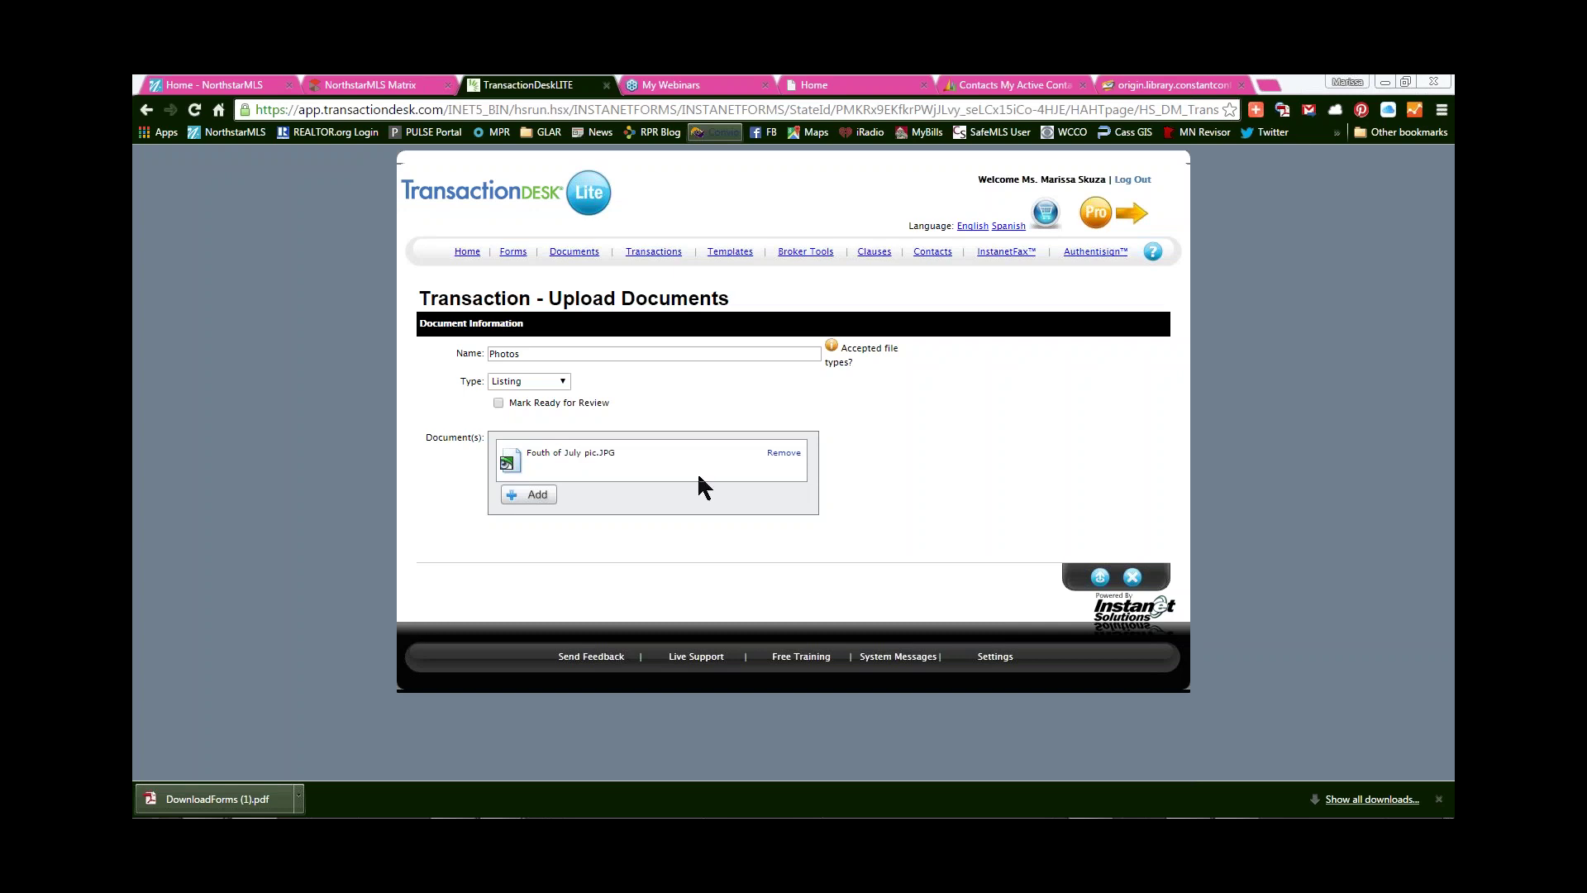
- Upload Fouth of July pic.JPG to the Photos document and wait for the progress bar
click(1101, 577)
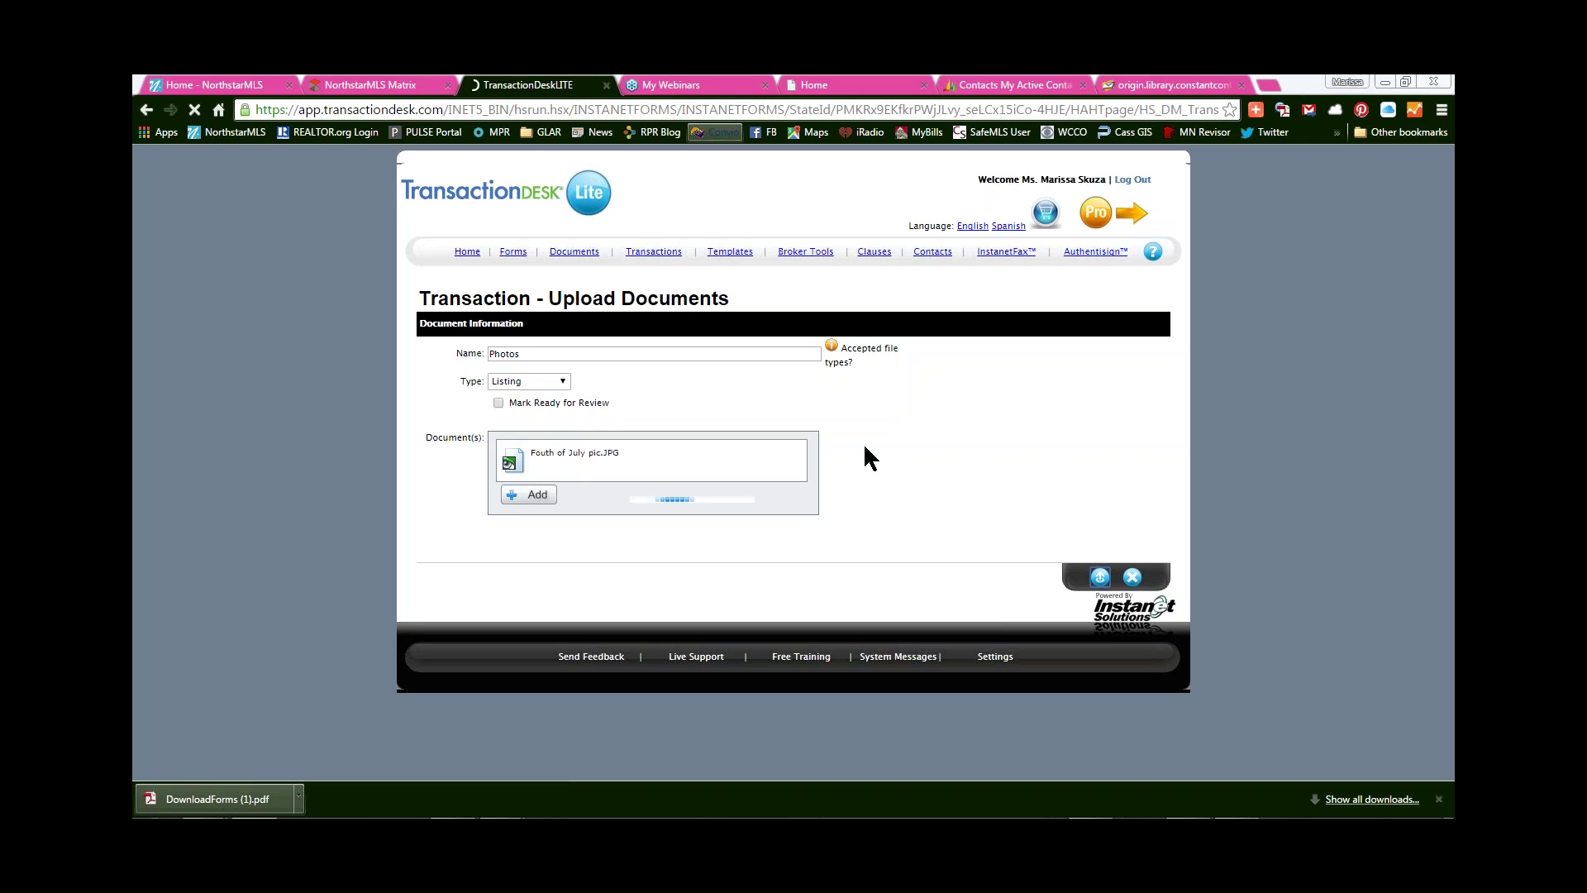
mouse_move(829, 344)
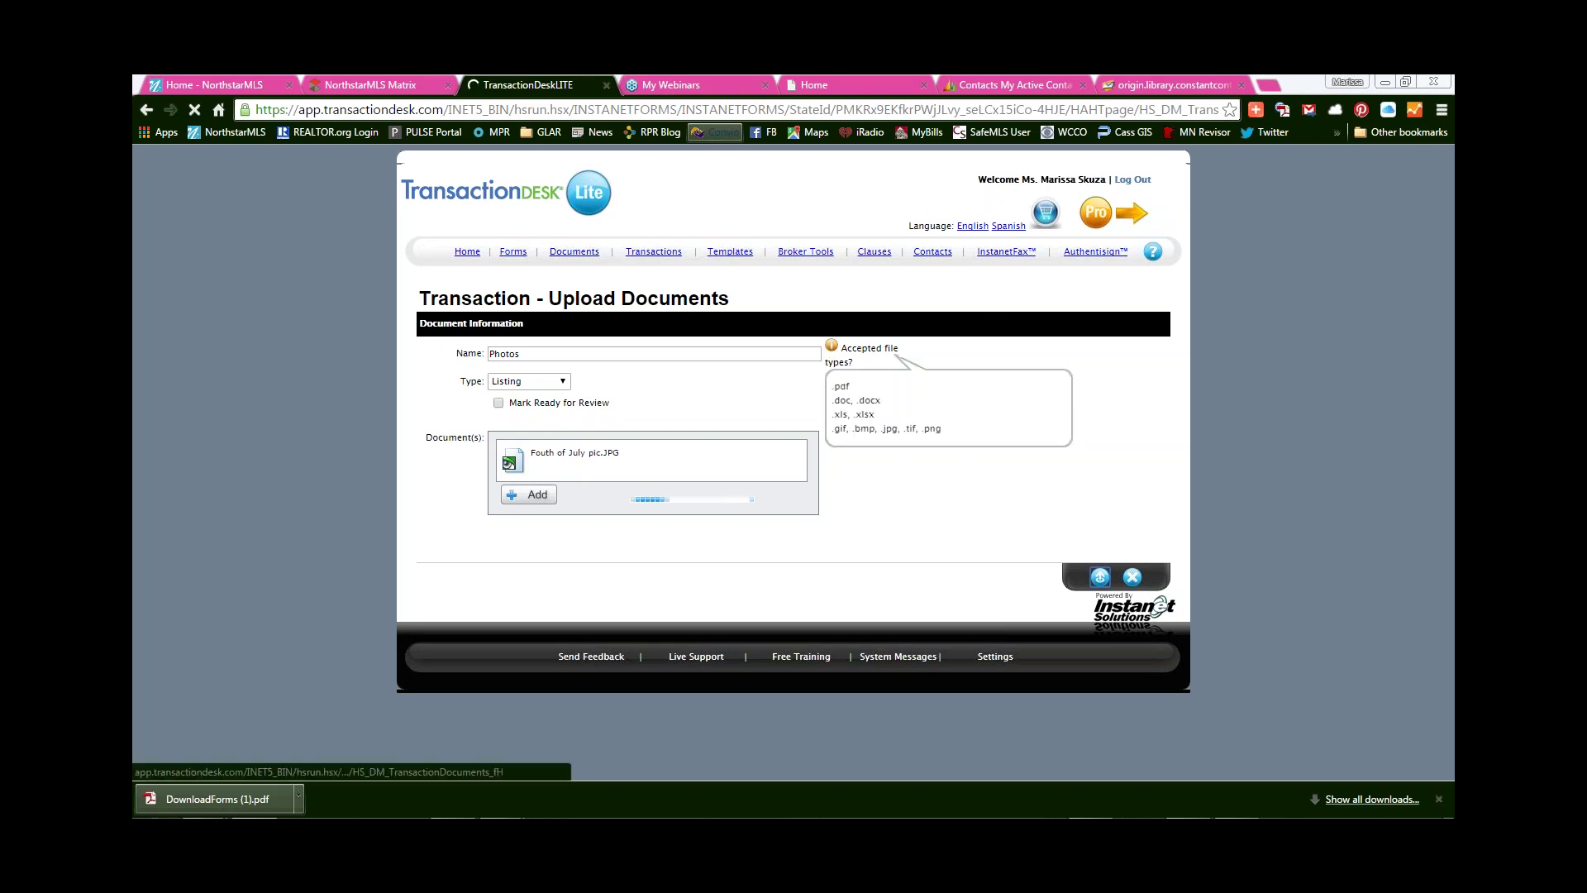